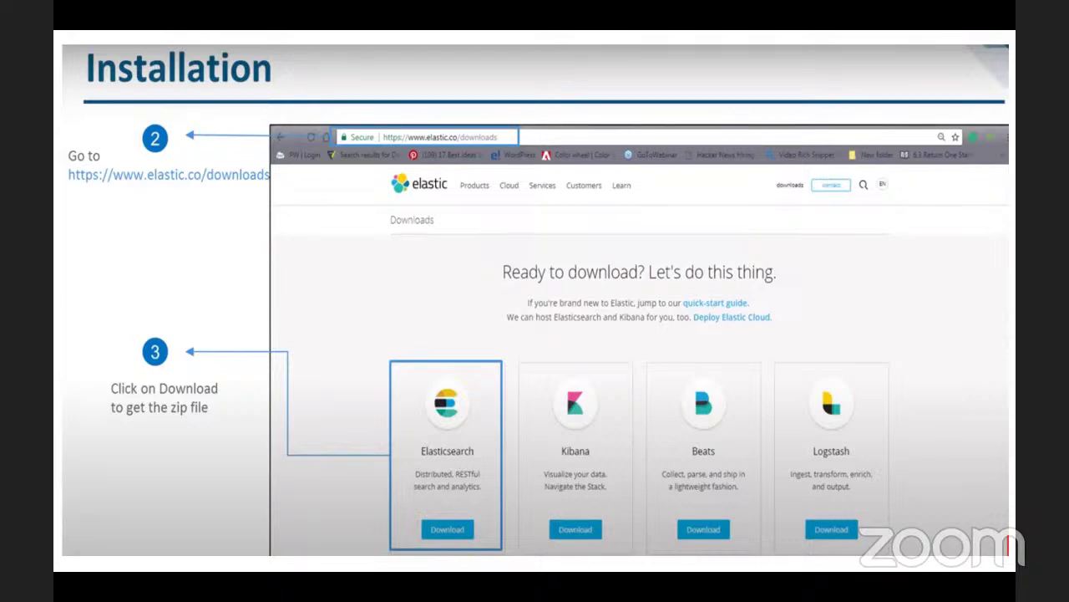
- End the slide show at the bin folder slide and browse File Explorer to C:\Training\SpringBoot\kibana
{"action": "key", "text": "Right"}
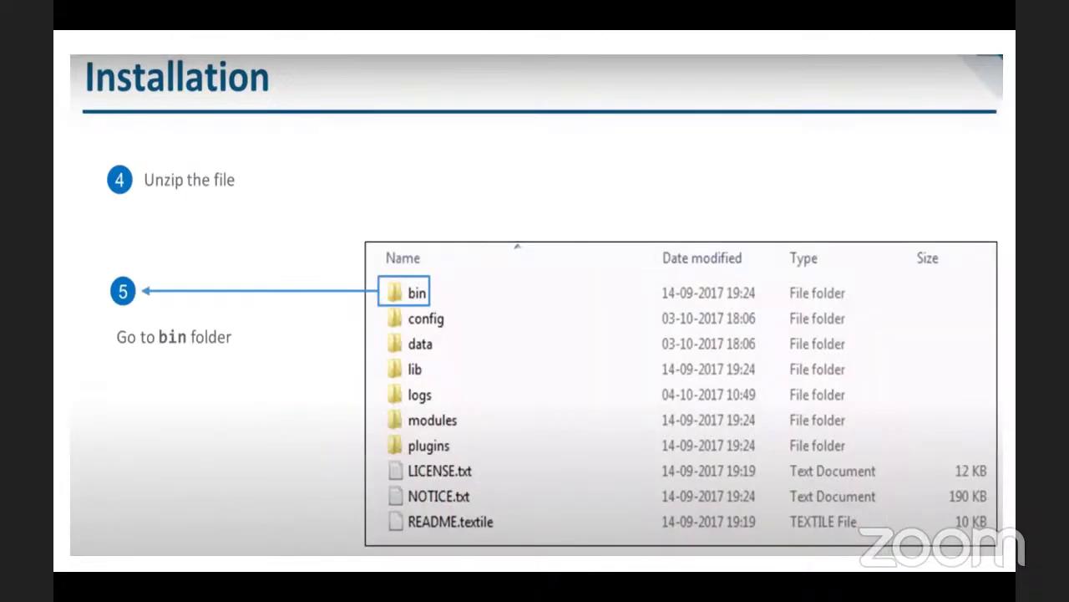
{"action": "key", "text": "Escape"}
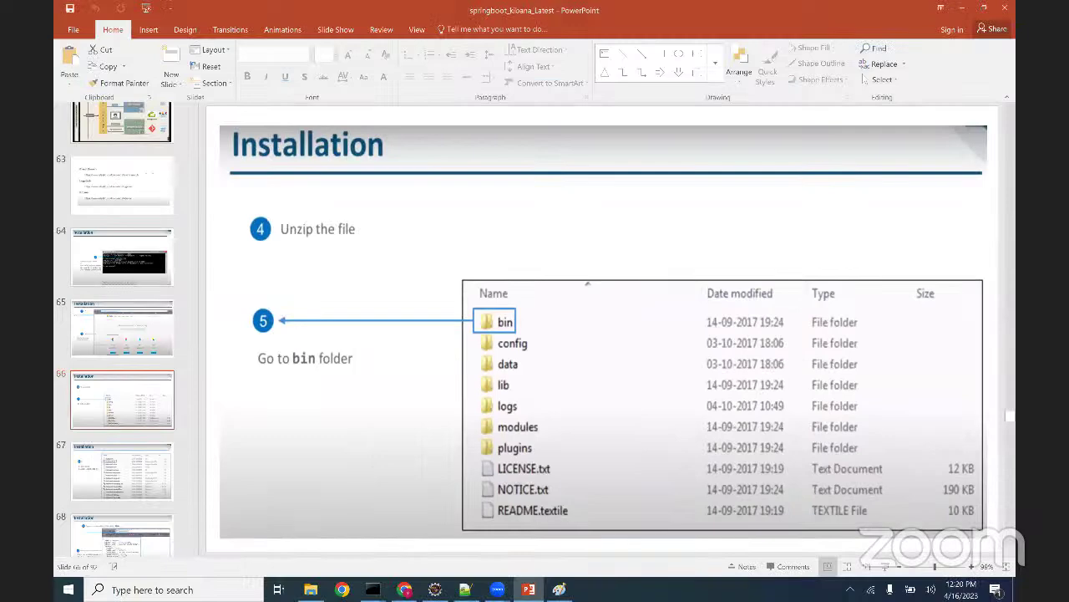
{"action": "key", "text": "super+e"}
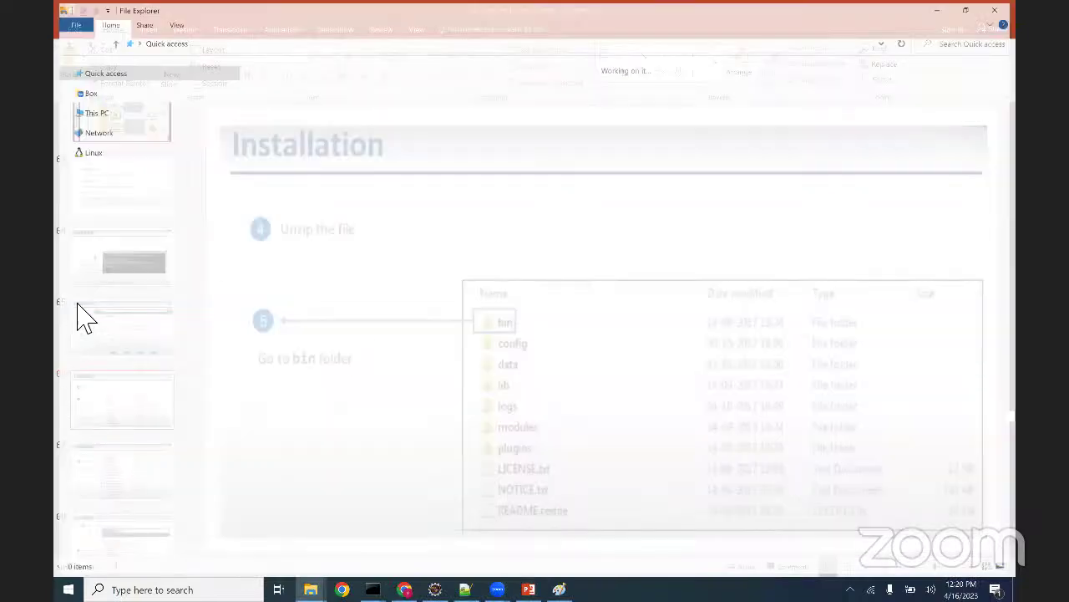
{"action": "left_click", "coordinate": [125, 232]}
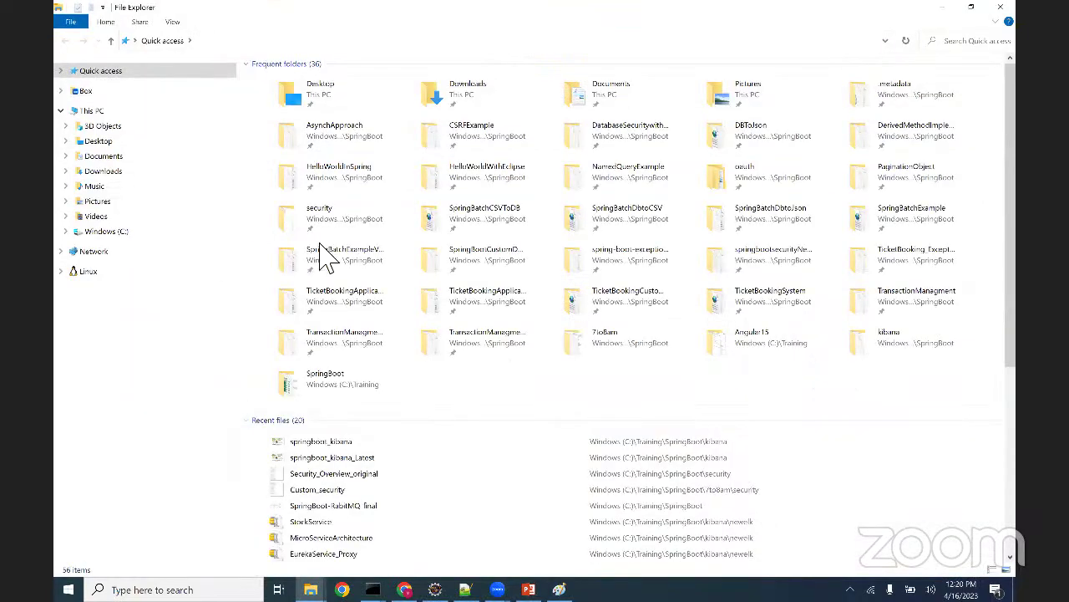
{"action": "double_click", "coordinate": [299, 255]}
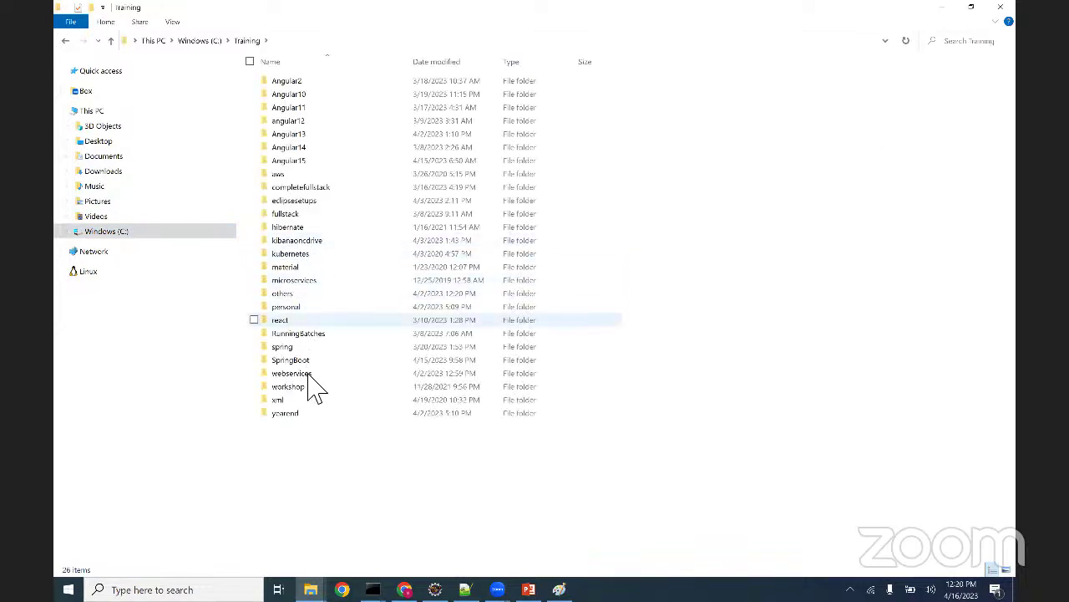
{"action": "key", "text": "s"}
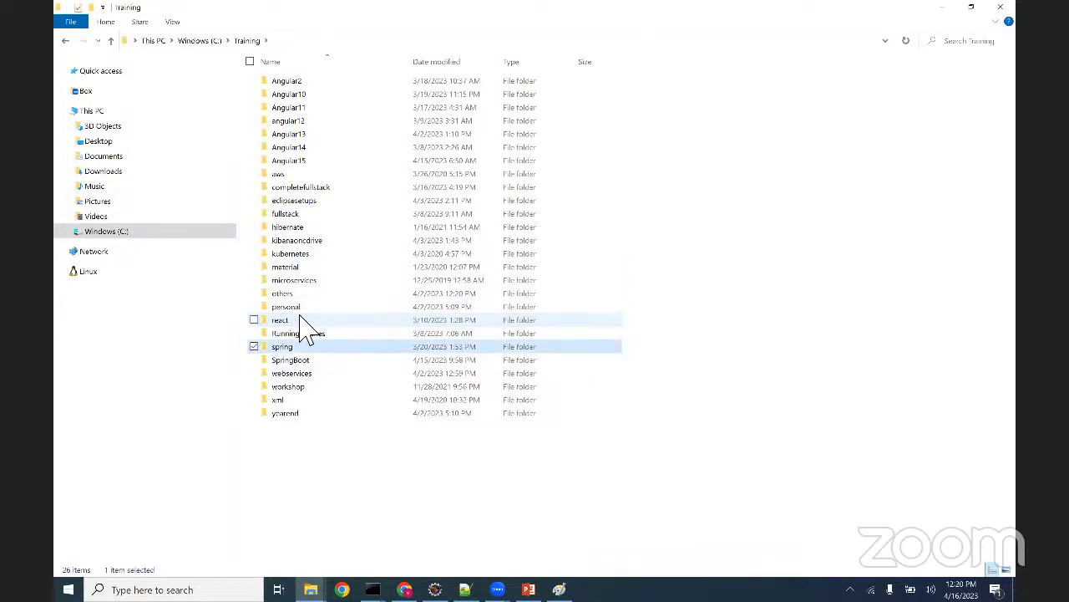
{"action": "key", "text": "Down"}
{"action": "key", "text": "Return"}
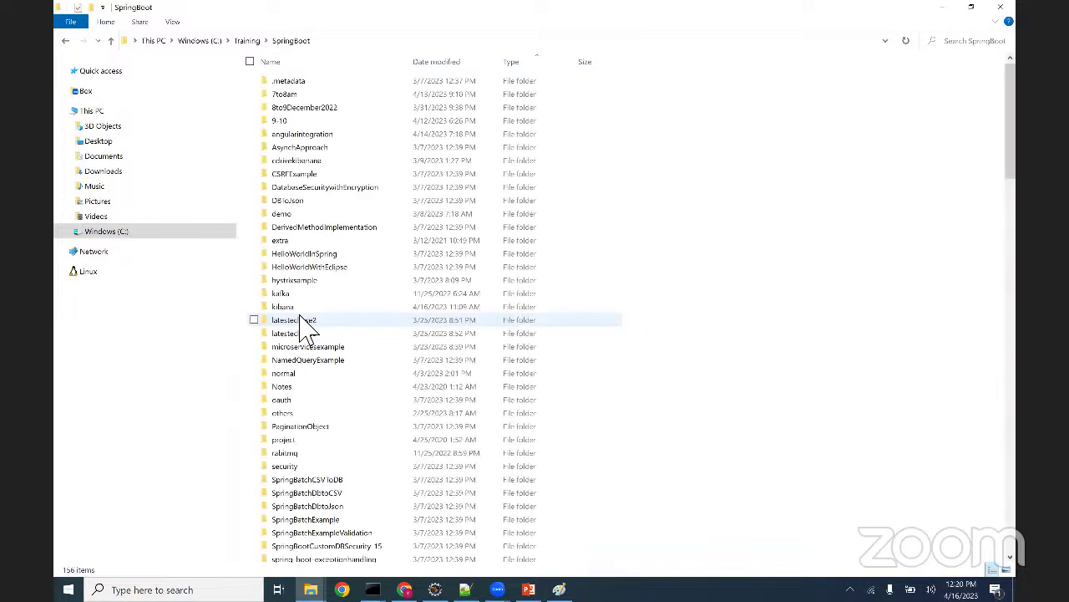
{"action": "key", "text": "k"}
{"action": "key", "text": "Return"}
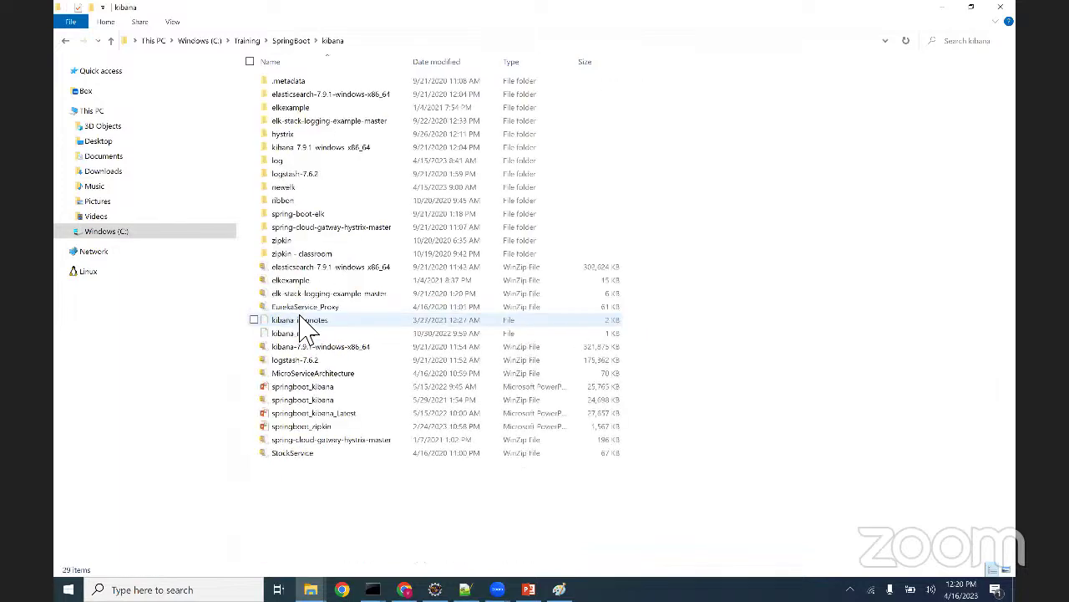
- Open the bin folder of elasticsearch-7.9.1 inside the elasticsearch-7.9.1-windows-x86_64 folder
{"action": "double_click", "coordinate": [360, 95]}
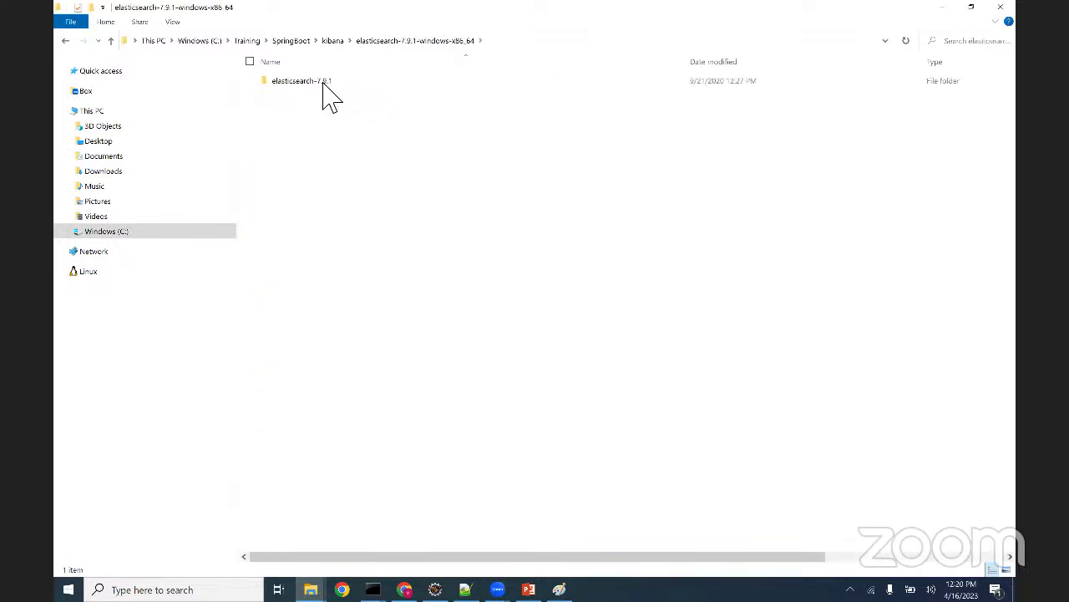
{"action": "double_click", "coordinate": [324, 82]}
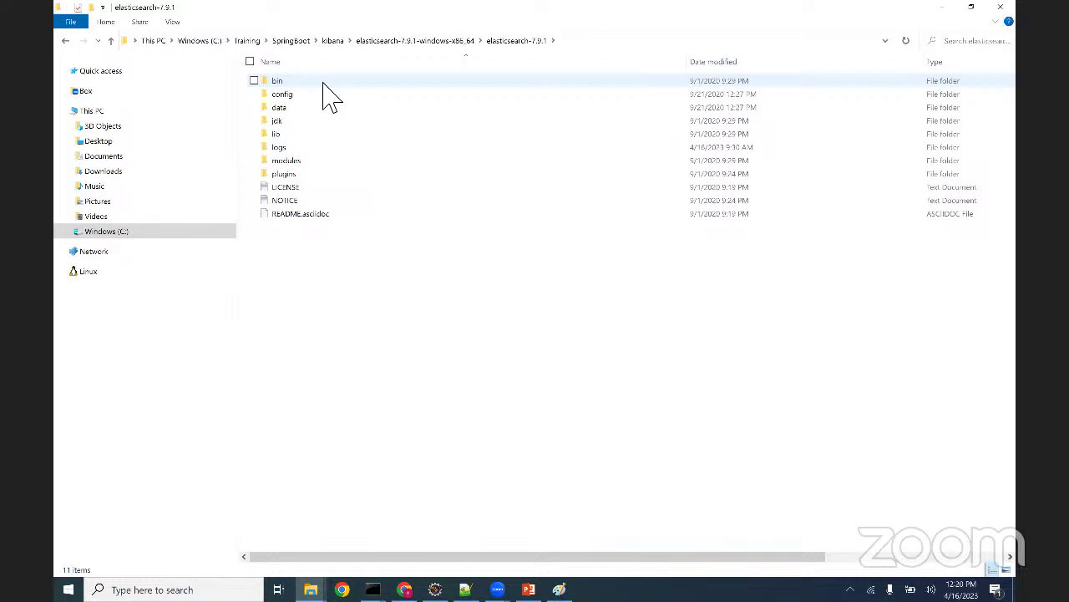
{"action": "double_click", "coordinate": [324, 82]}
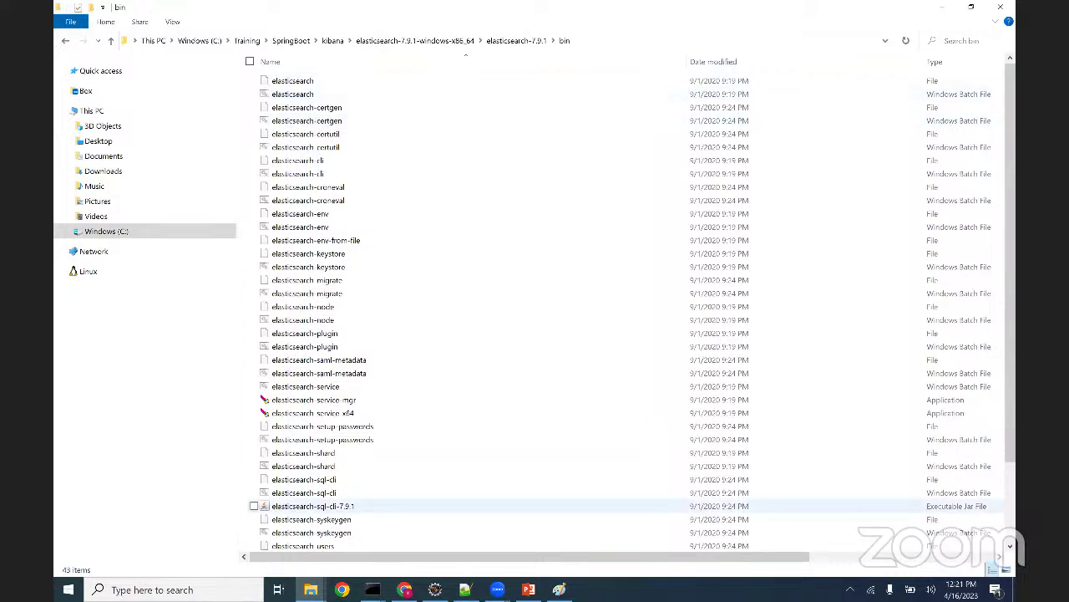
- Bring up the running elasticsearch console and examine its output back to the startup command
{"action": "mouse_move", "coordinate": [372, 589]}
{"action": "left_click", "coordinate": [330, 548]}
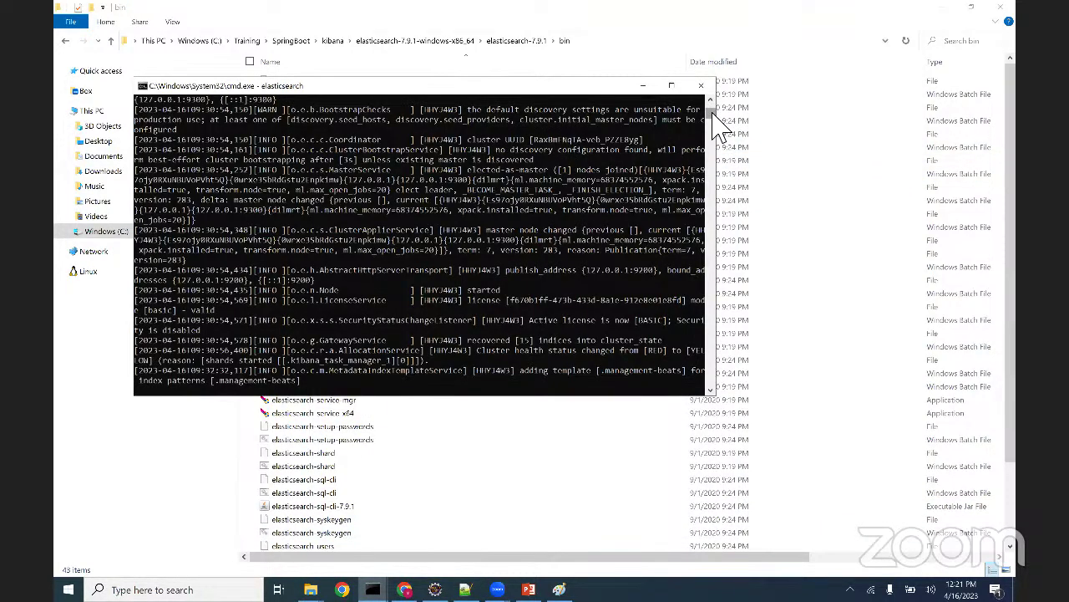
{"action": "scroll", "coordinate": [714, 113], "scroll_direction": "up", "scroll_amount": 3}
{"action": "scroll", "coordinate": [711, 96], "scroll_direction": "up", "scroll_amount": 5}
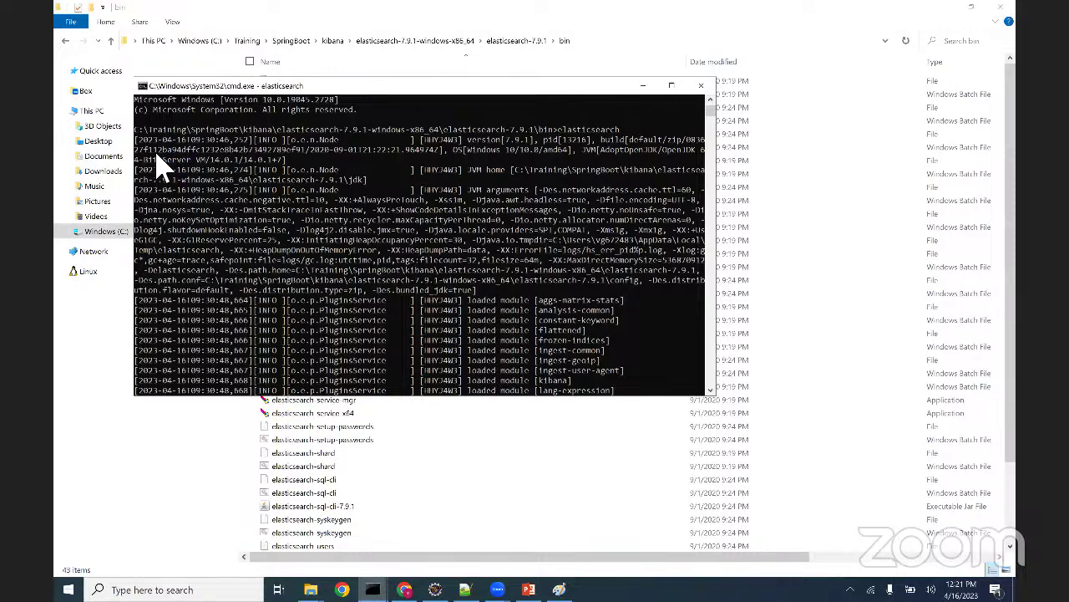
- Magnify the screen and highlight port 9200 in the publish_address line of the elasticsearch console log
{"action": "key", "text": "super+plus"}
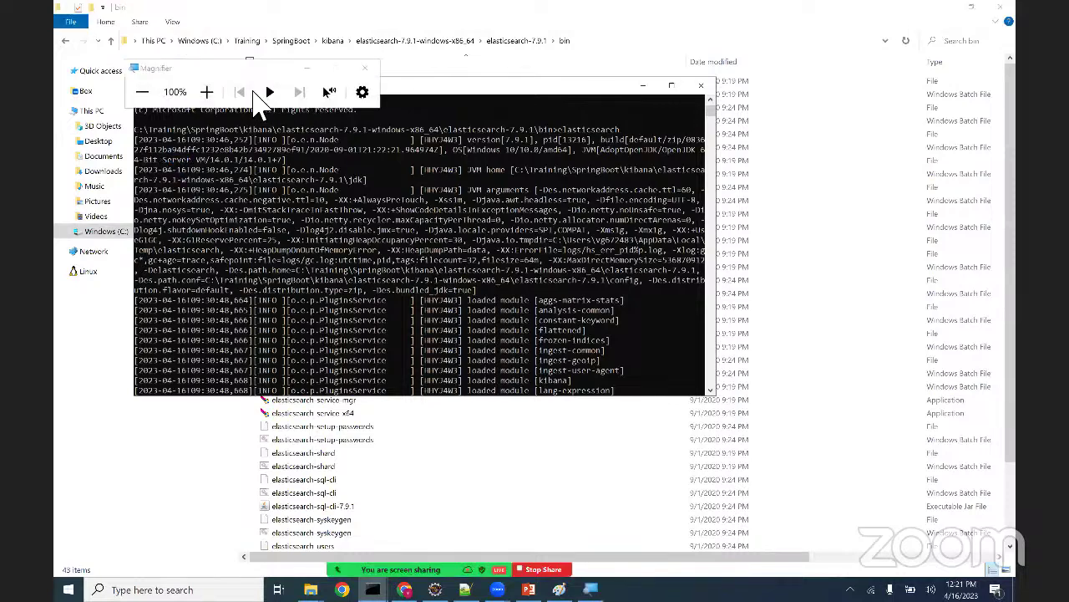
{"action": "left_click", "coordinate": [208, 93]}
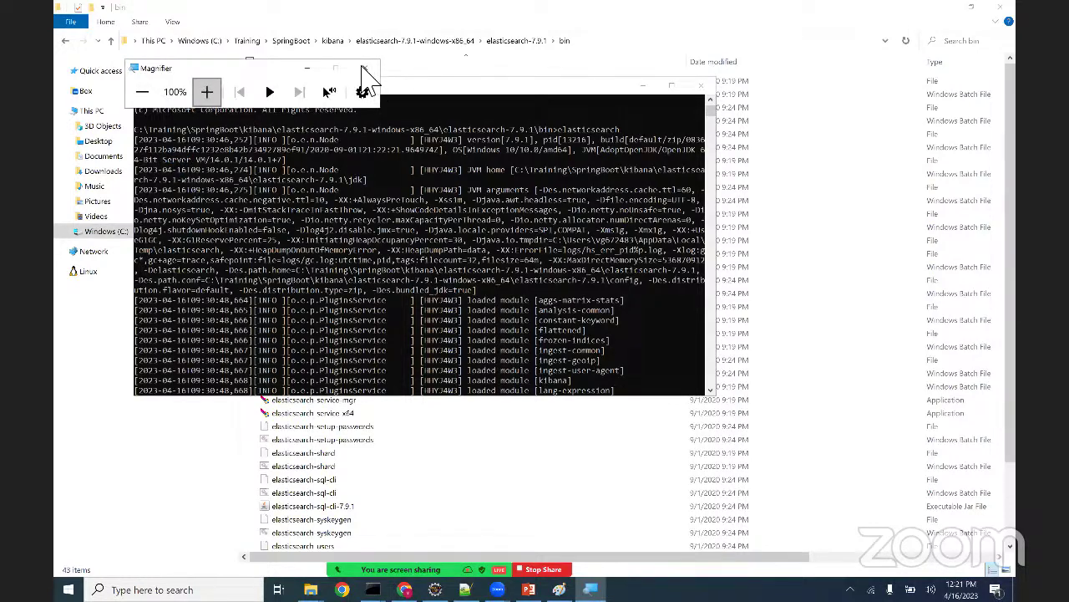
{"action": "key", "text": "super+plus"}
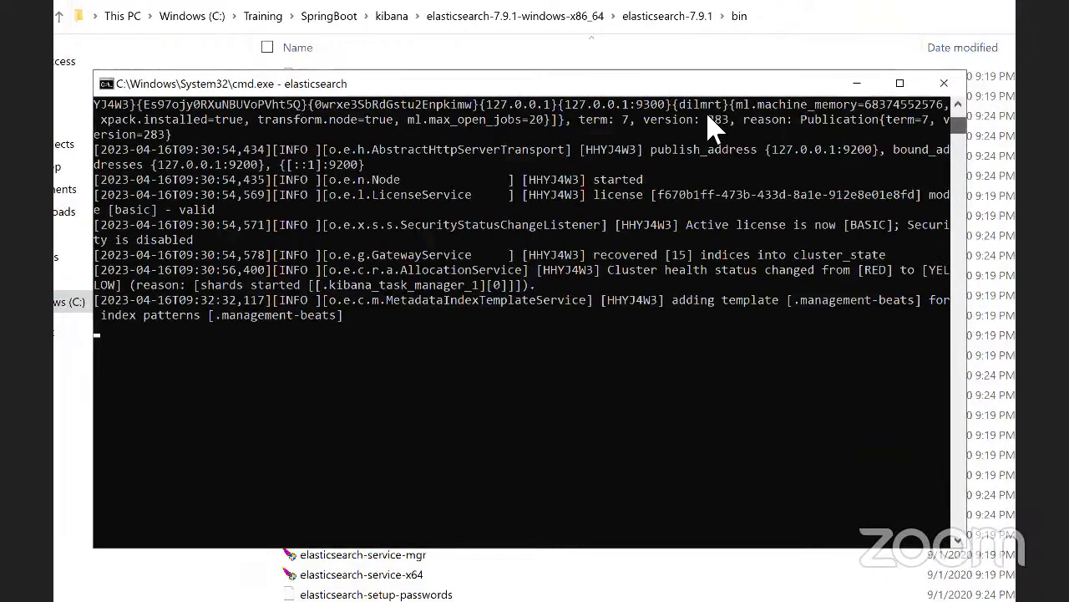
{"action": "left_click_drag", "start_coordinate": [468, 163], "coordinate": [522, 138]}
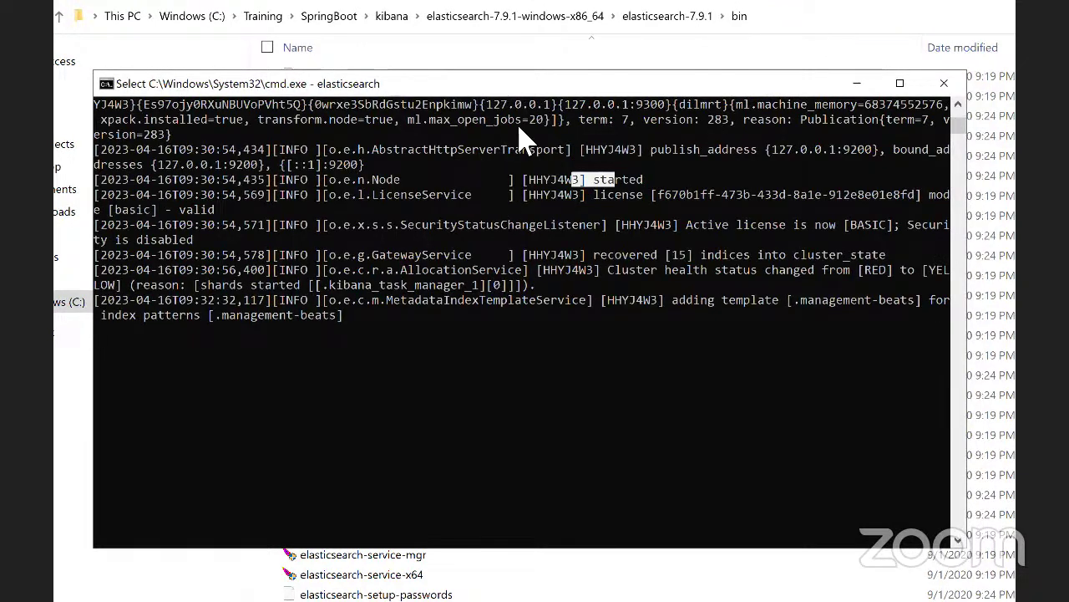
{"action": "left_click", "coordinate": [648, 137]}
{"action": "key", "text": "shift+Right"}
{"action": "key", "text": "shift+Right"}
{"action": "key", "text": "shift+Right"}
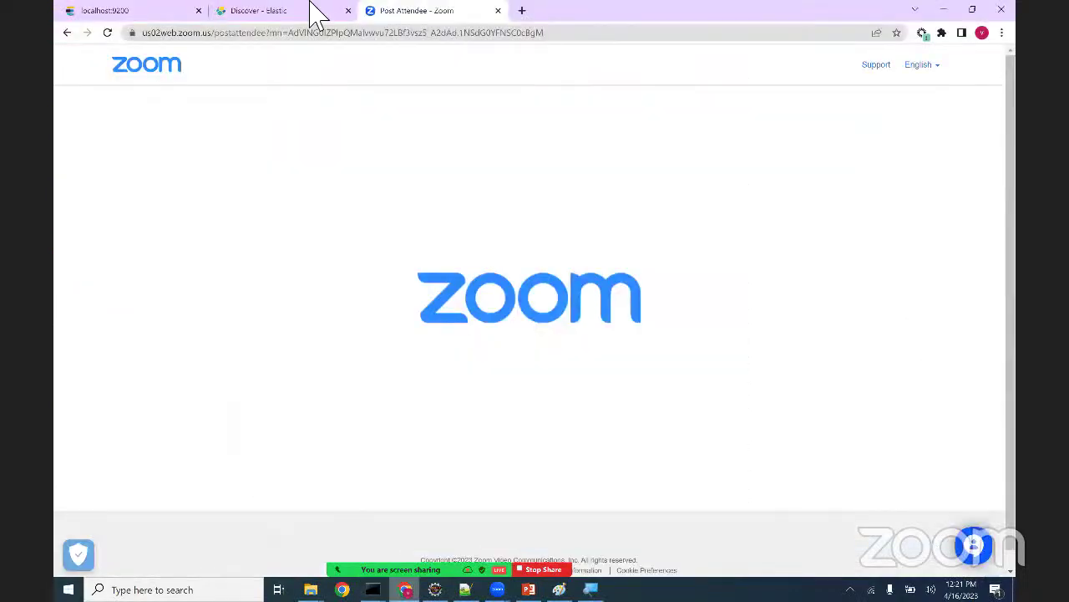
- Reload the localhost:9200 page in the browser and select its whole JSON response
{"action": "left_click", "coordinate": [107, 11]}
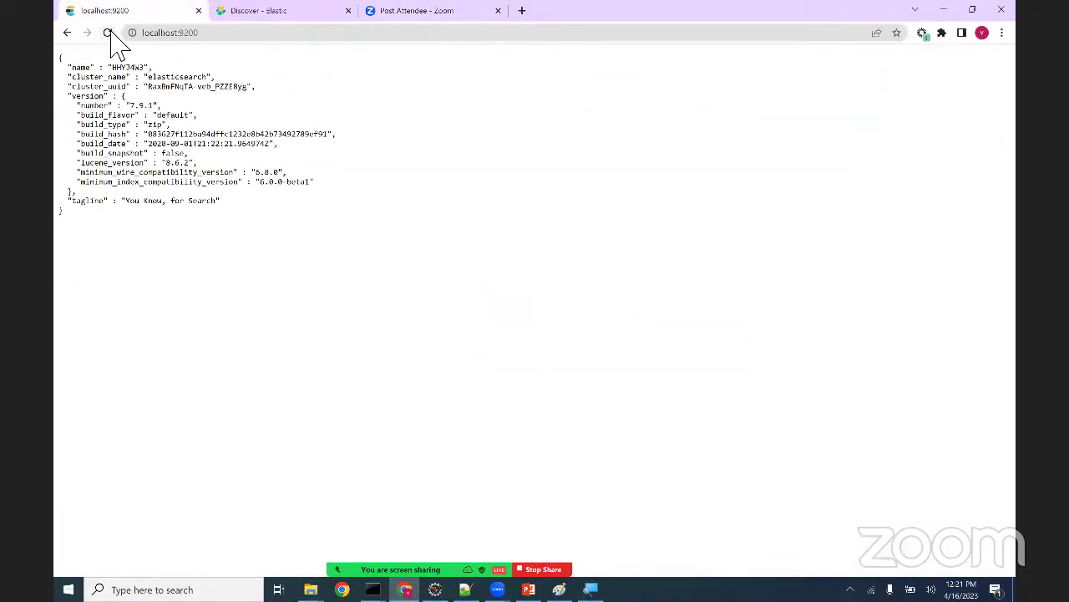
{"action": "left_click", "coordinate": [108, 34]}
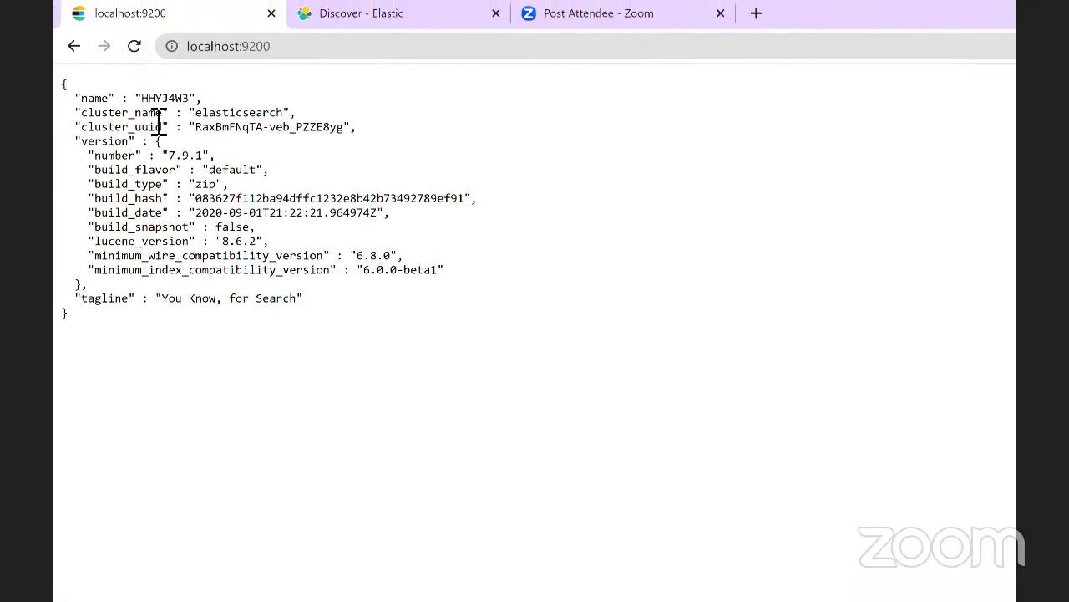
{"action": "left_click_drag", "start_coordinate": [66, 80], "coordinate": [85, 234]}
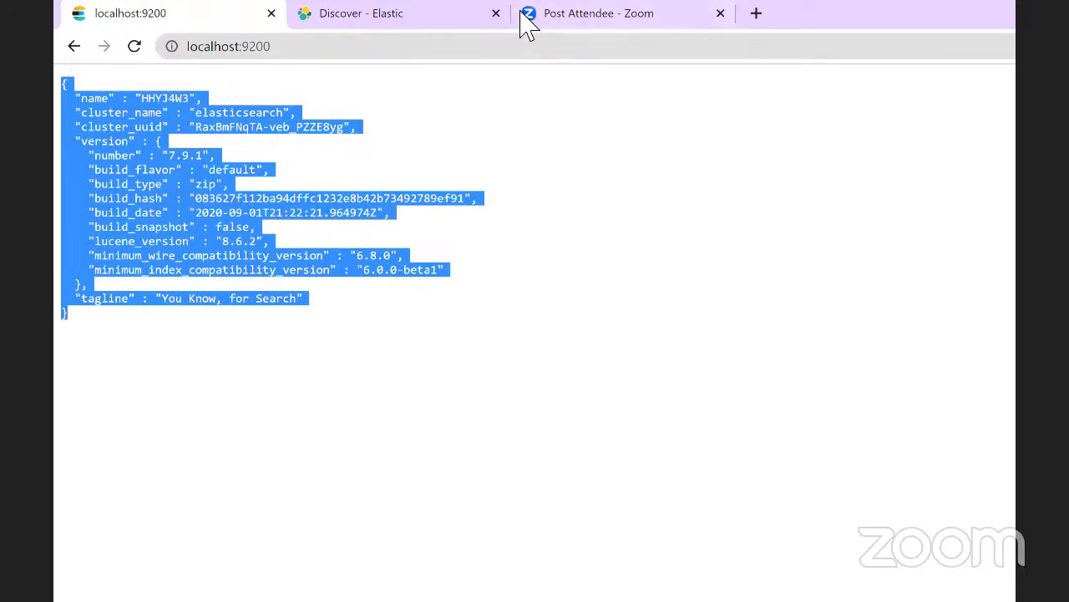
- Open google.com in a new browser tab
{"action": "key", "text": "ctrl+t"}
{"action": "type", "text": "gi"}
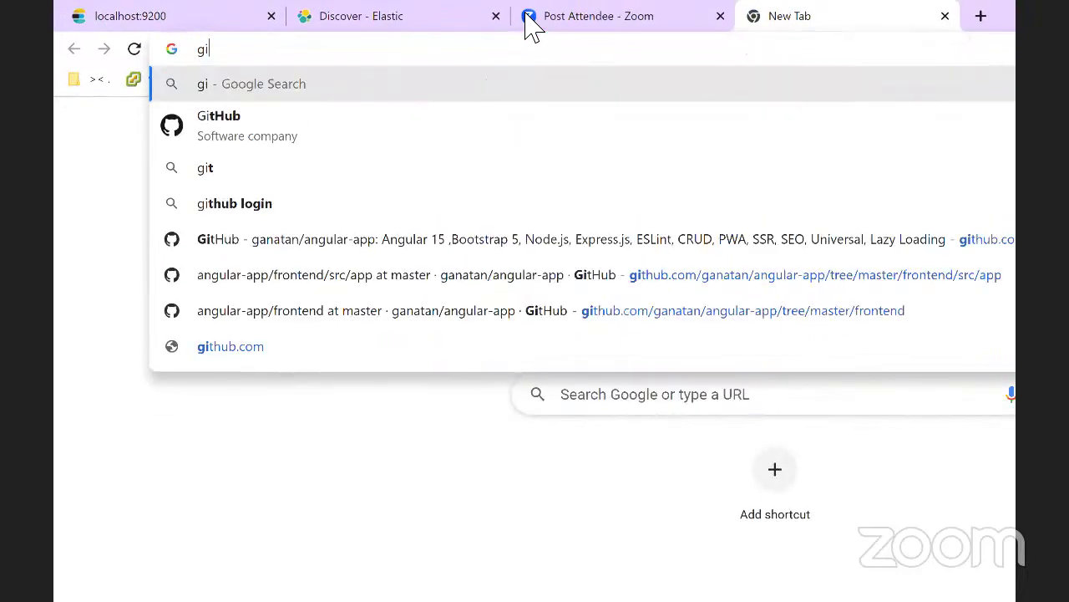
{"action": "key", "text": "BackSpace"}
{"action": "type", "text": "o"}
{"action": "key", "text": "Return"}
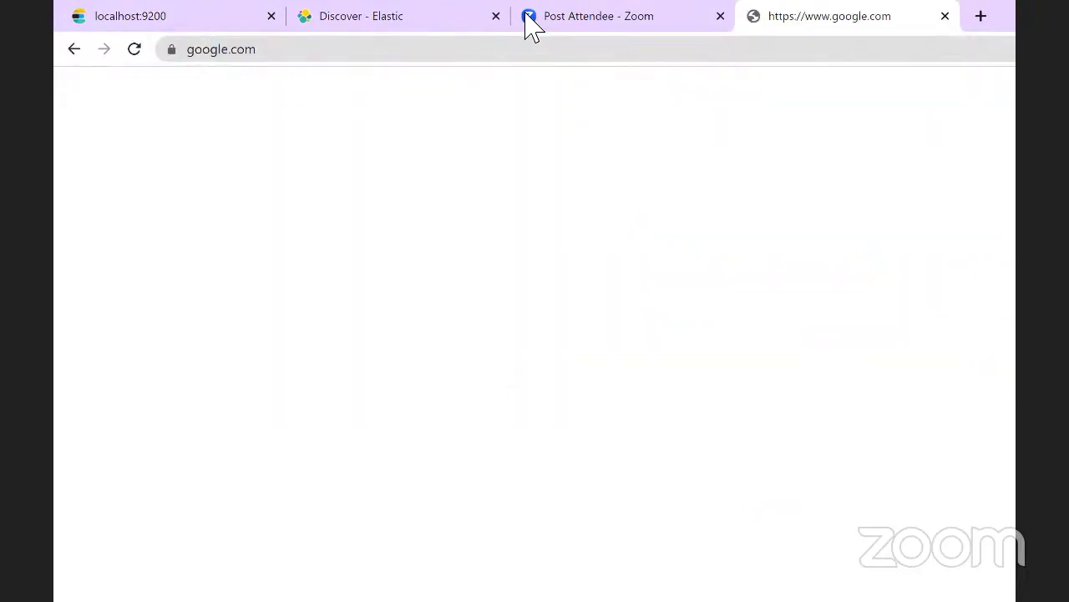
- Search Google for "elastic search download" and view the Download Elasticsearch page on elastic.co
{"action": "type", "text": "ek"}
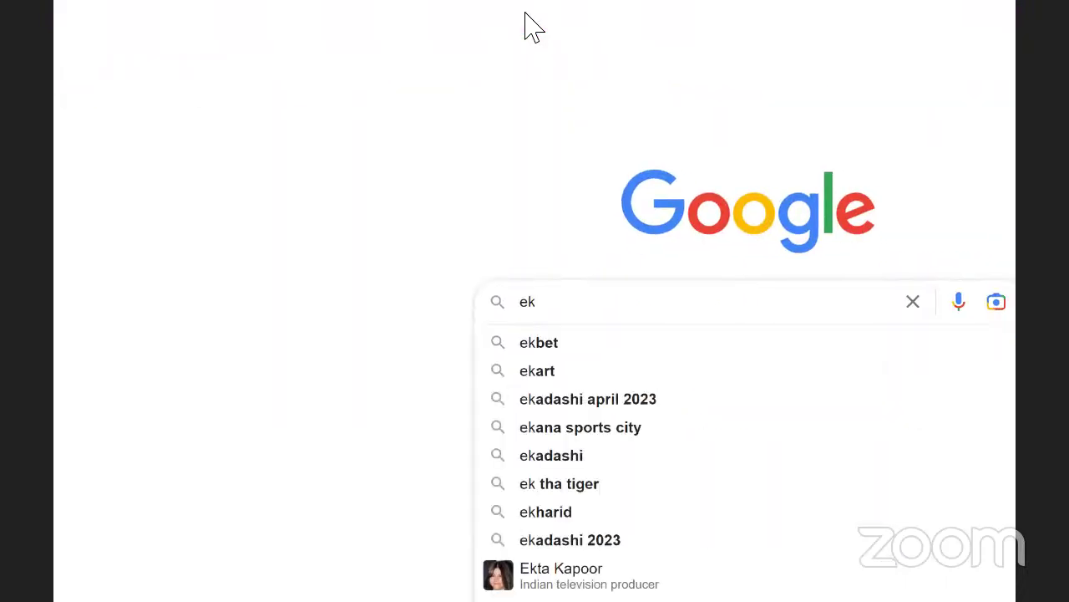
{"action": "key", "text": "BackSpace"}
{"action": "type", "text": "las"}
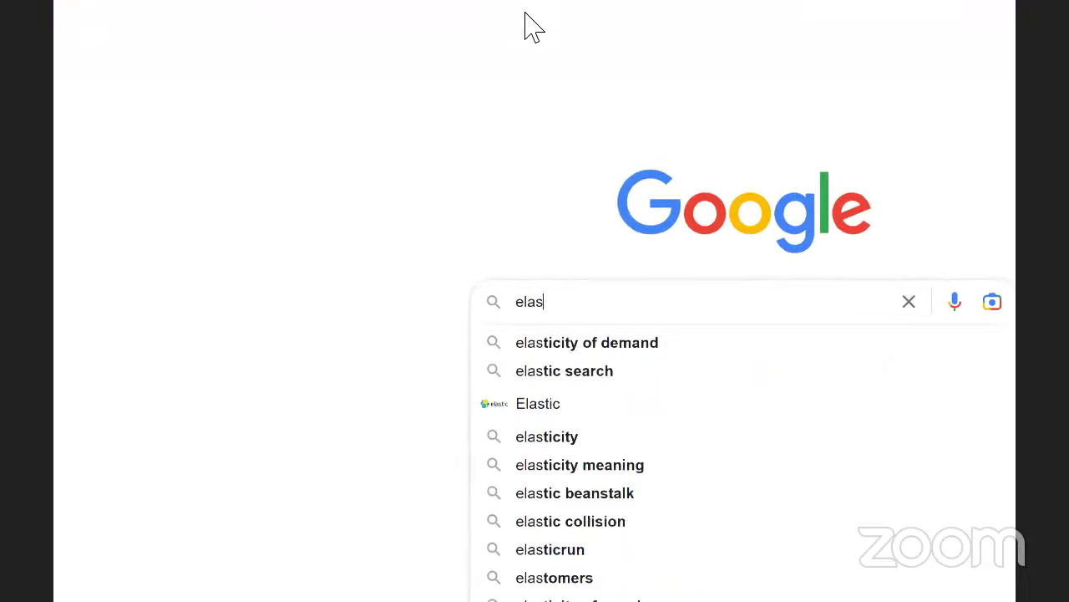
{"action": "type", "text": "tic "}
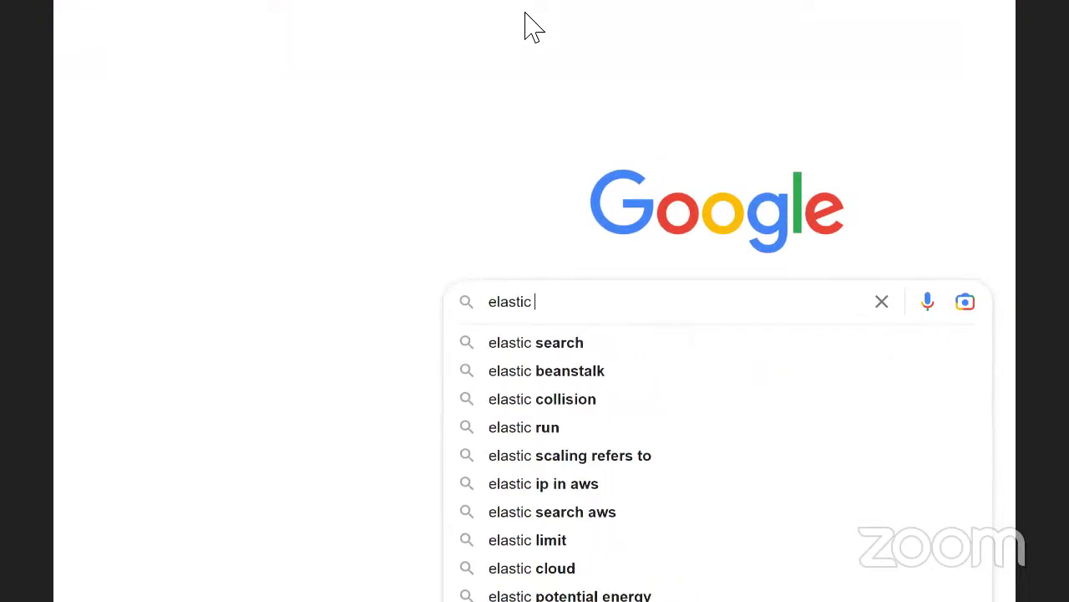
{"action": "type", "text": "search download"}
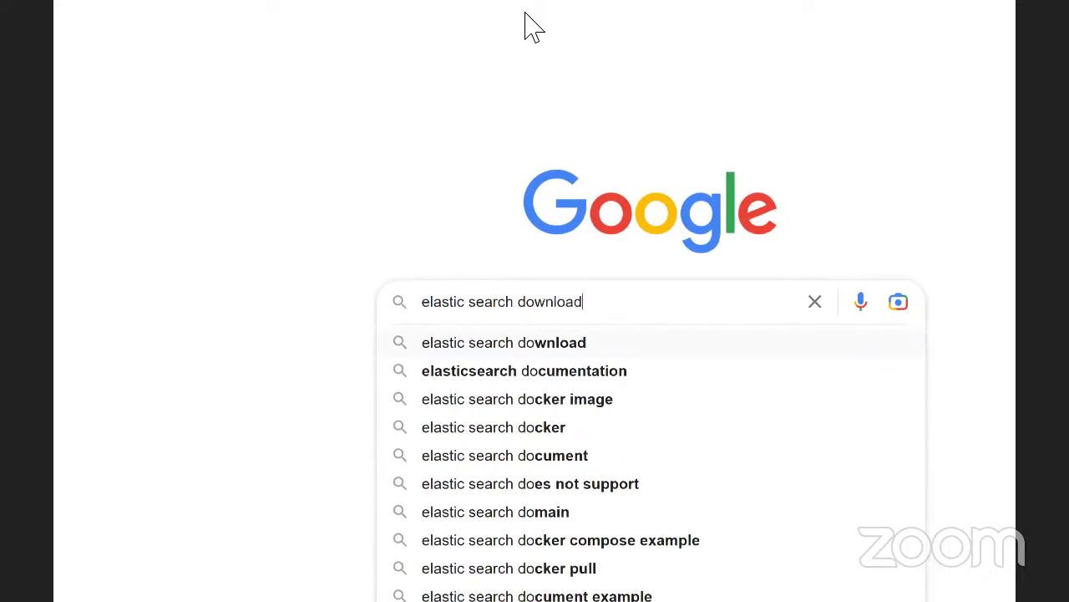
{"action": "key", "text": "Return"}
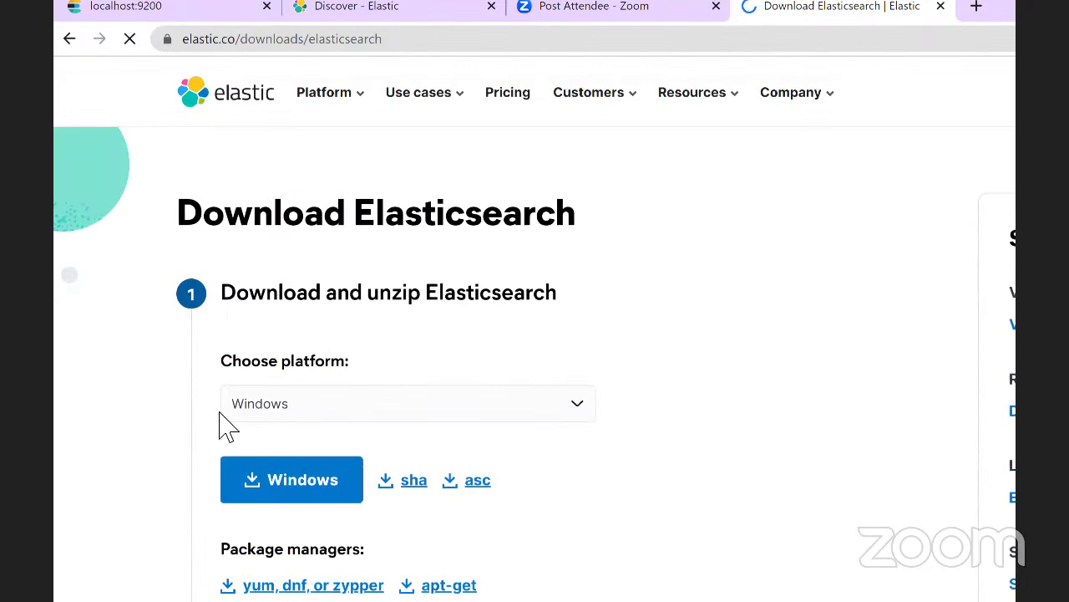
{"action": "key", "text": "F11"}
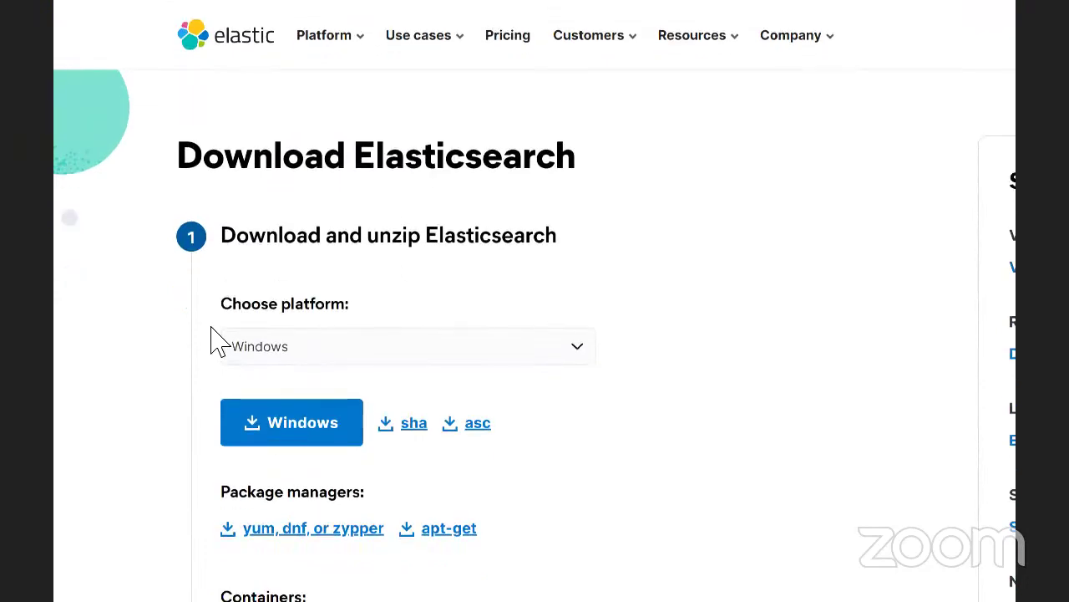
{"action": "key", "text": "F11"}
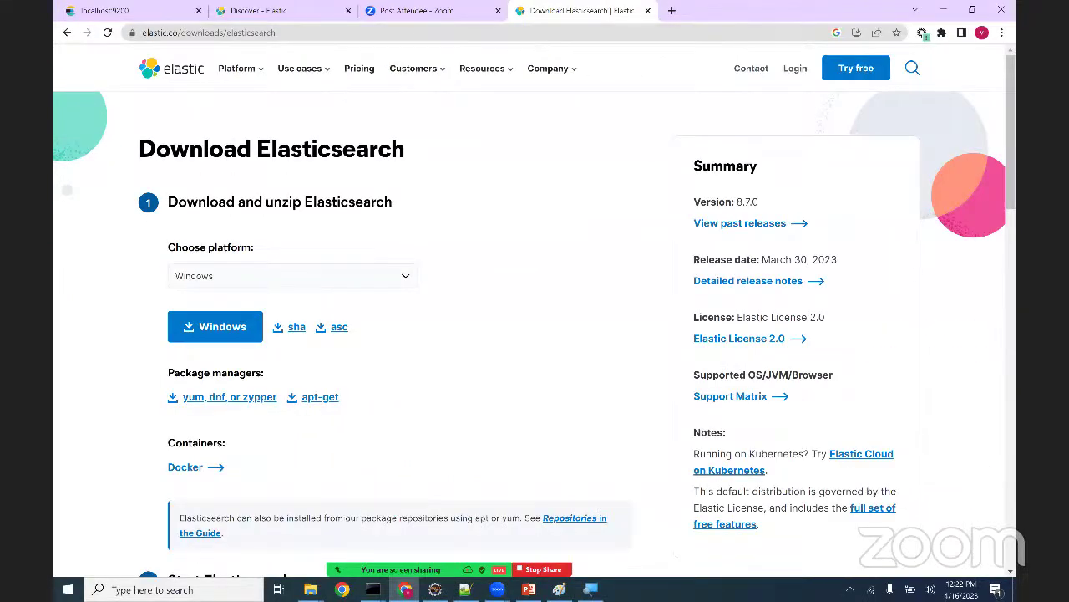
- Revisit the elasticsearch bin folder and the running elasticsearch console, and return to the browser
{"action": "left_click", "coordinate": [311, 589]}
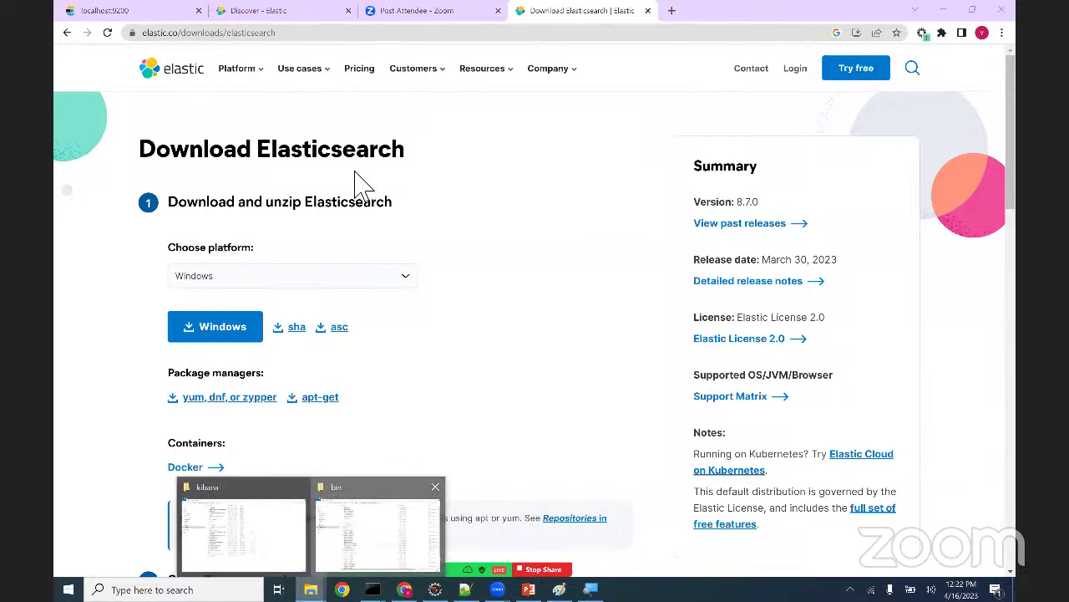
{"action": "left_click", "coordinate": [378, 528]}
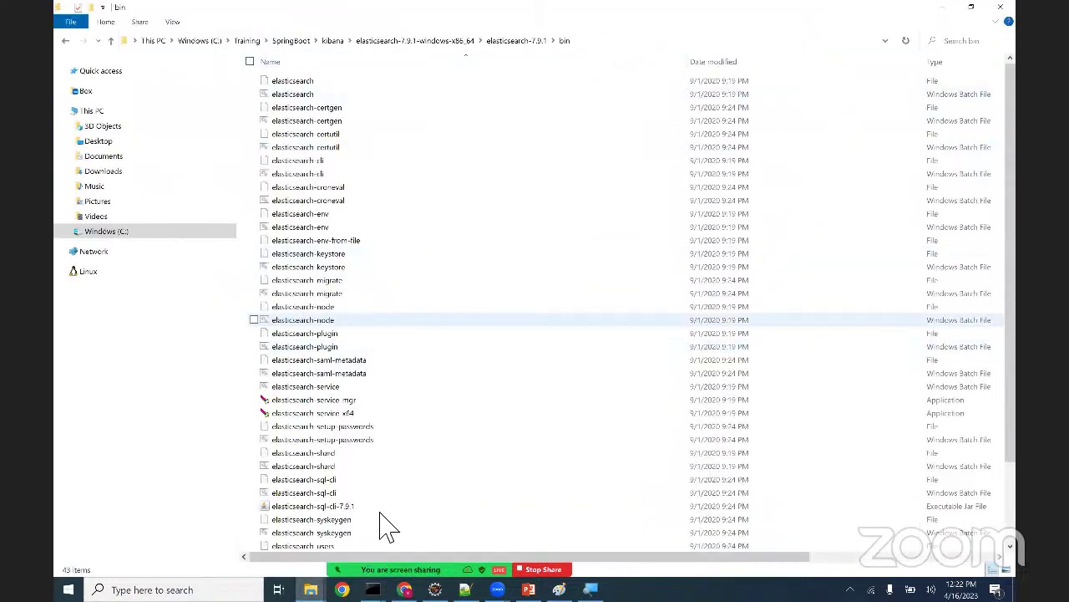
{"action": "left_click", "coordinate": [372, 589]}
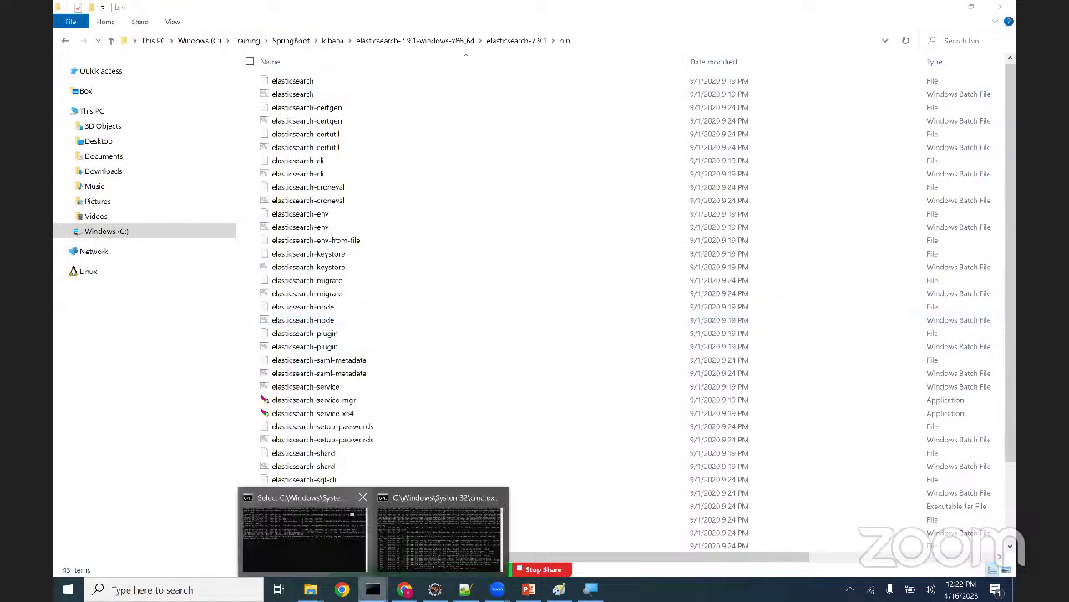
{"action": "left_click", "coordinate": [309, 510]}
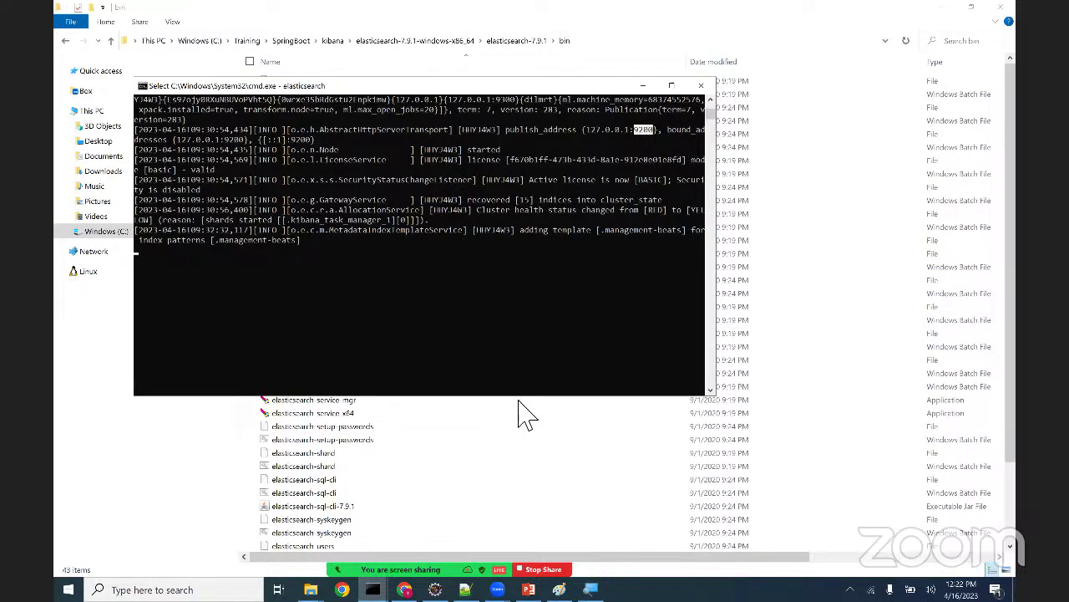
{"action": "left_click", "coordinate": [405, 589]}
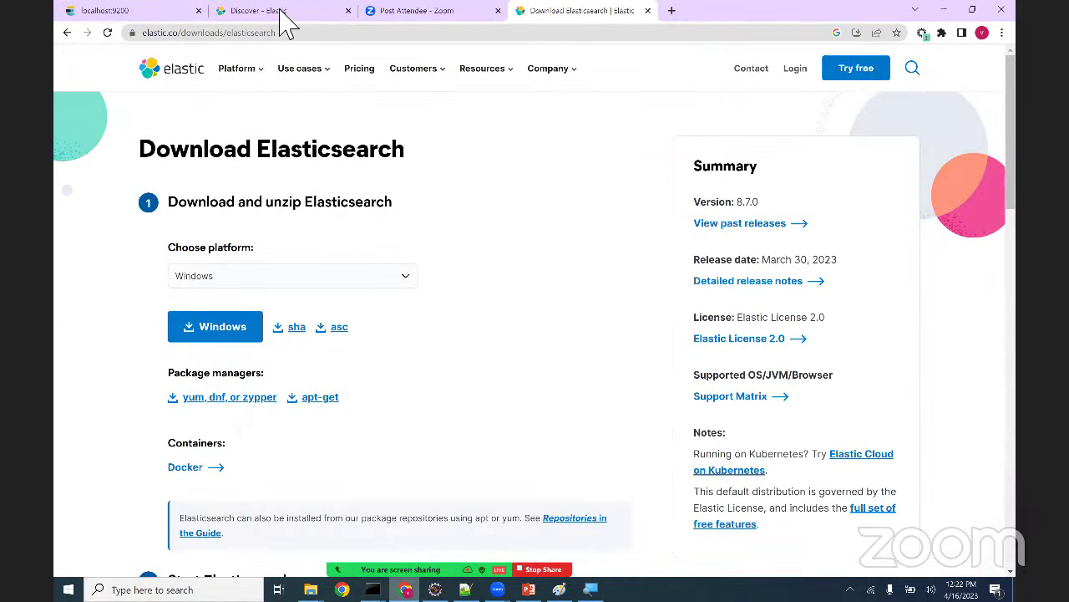
- Revisit the localhost:9200 JSON response in the browser and highlight its cluster_name value "elasticsearch"
{"action": "left_click", "coordinate": [162, 12]}
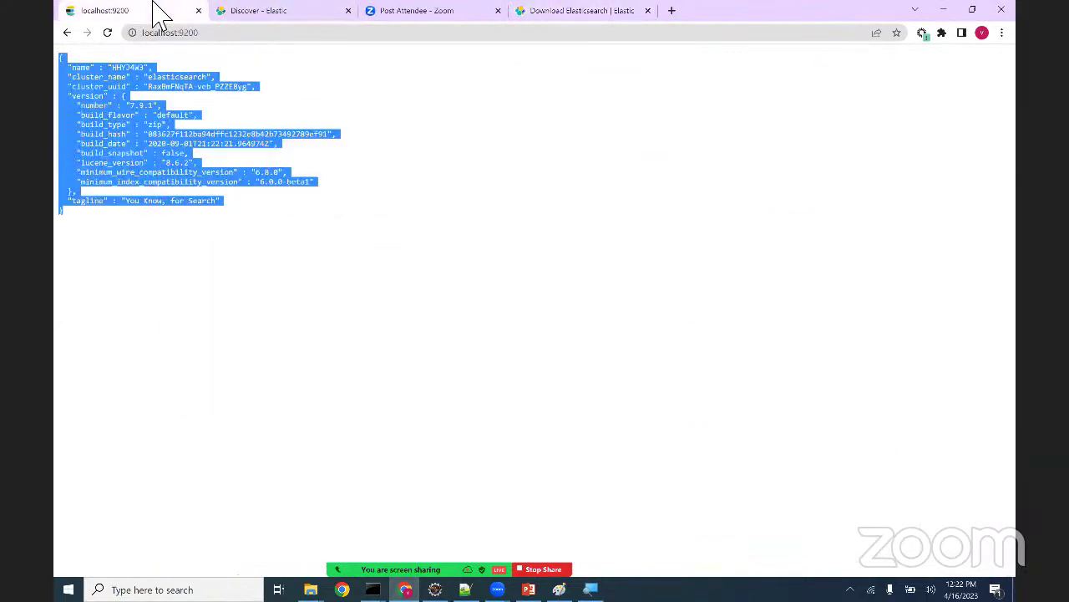
{"action": "left_click", "coordinate": [269, 297]}
{"action": "key", "text": "ctrl+plus"}
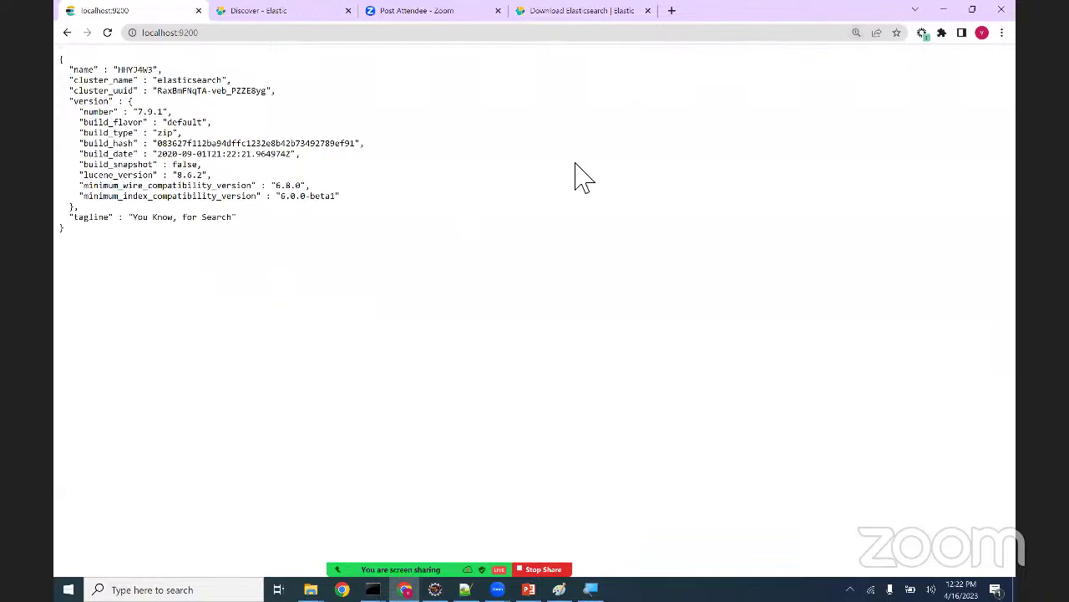
{"action": "key", "text": "super+plus"}
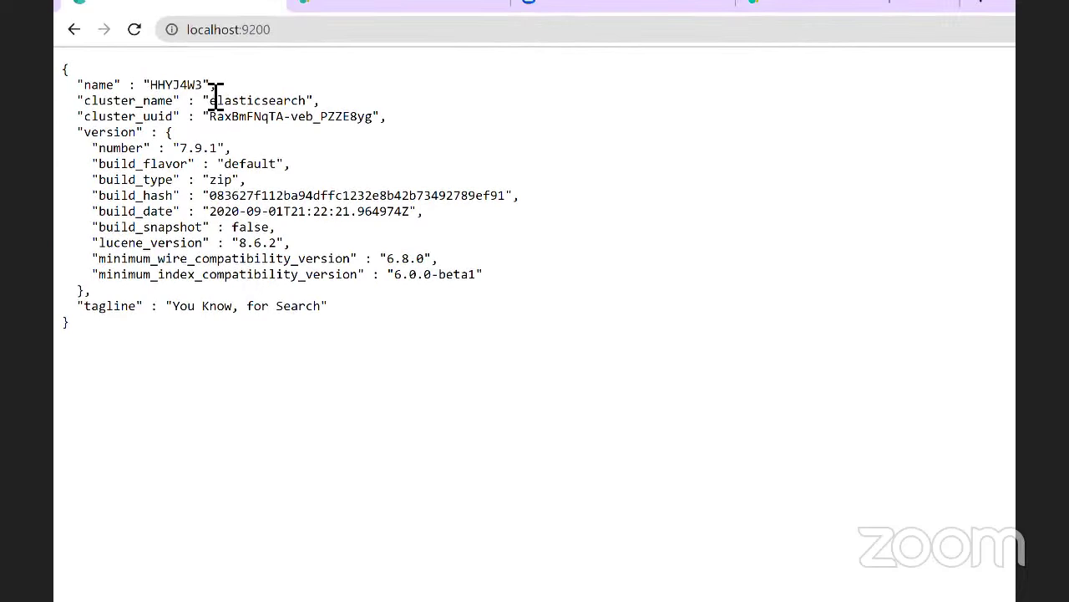
{"action": "double_click", "coordinate": [215, 98]}
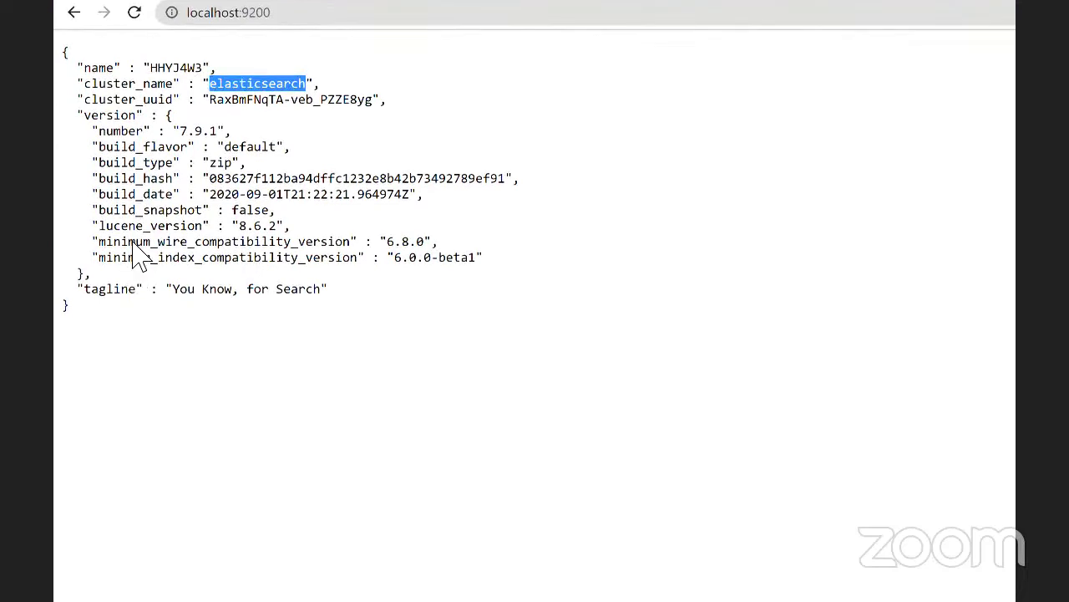
{"action": "left_click", "coordinate": [165, 252]}
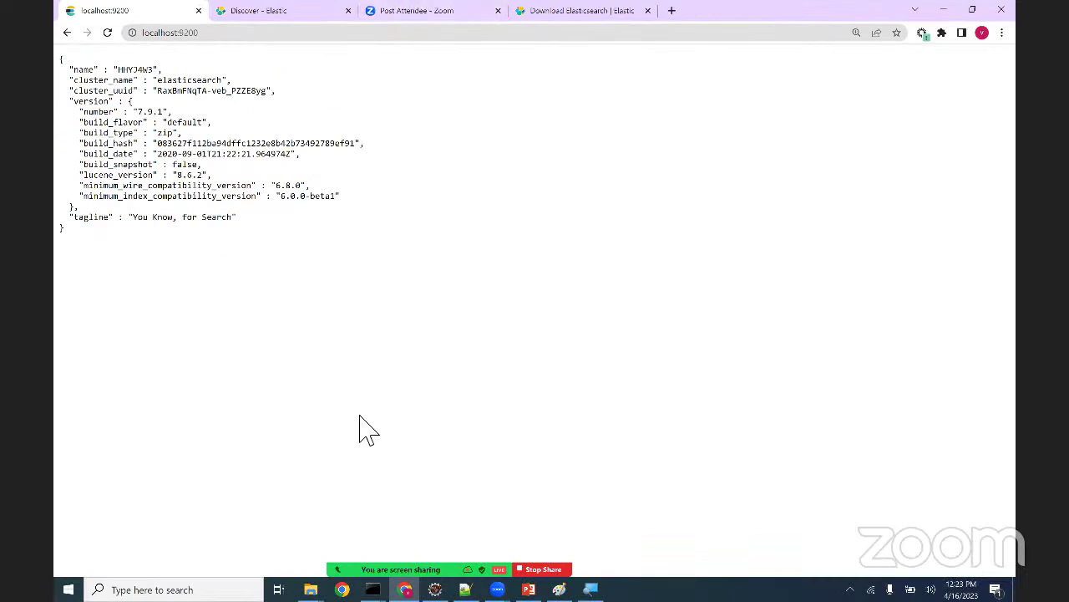
- Switch to File Explorer and open the bin folder of kibana-7.9.1-windows-x86_64 inside the kibana folder
{"action": "mouse_move", "coordinate": [311, 589]}
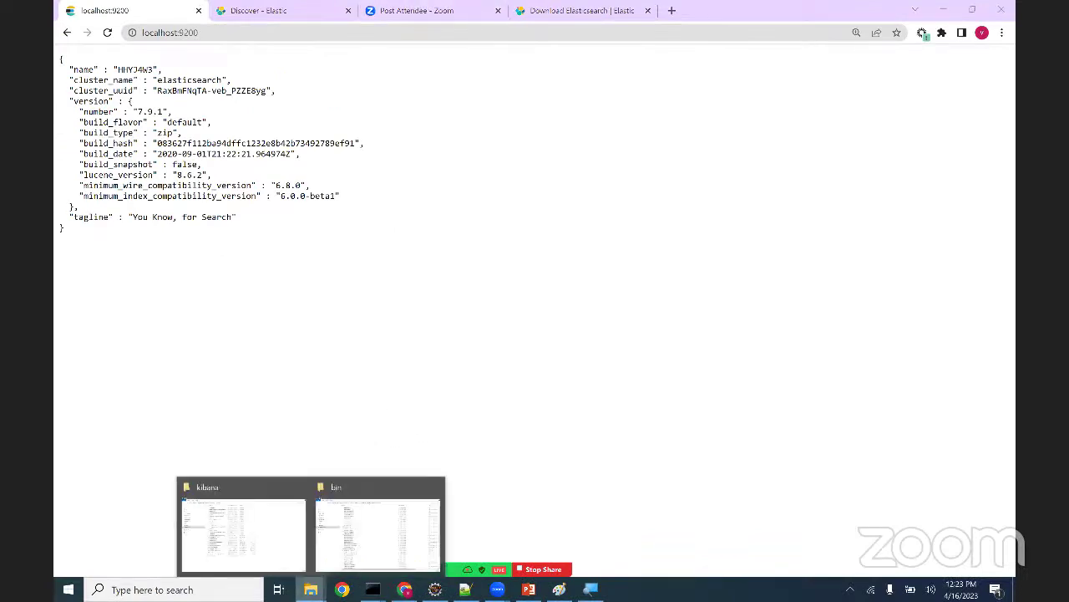
{"action": "left_click", "coordinate": [374, 537]}
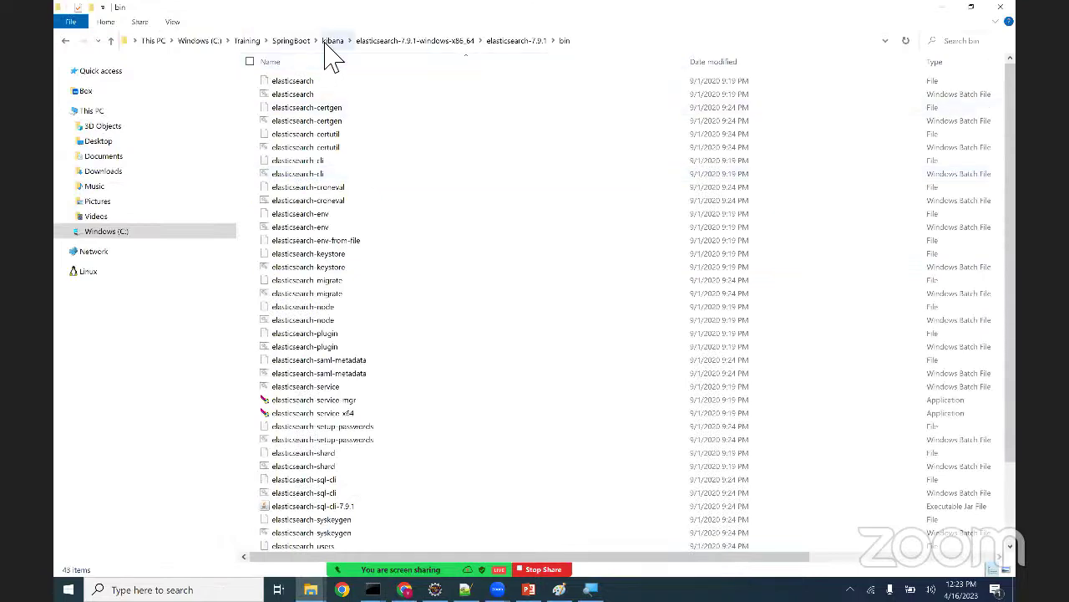
{"action": "left_click", "coordinate": [331, 40]}
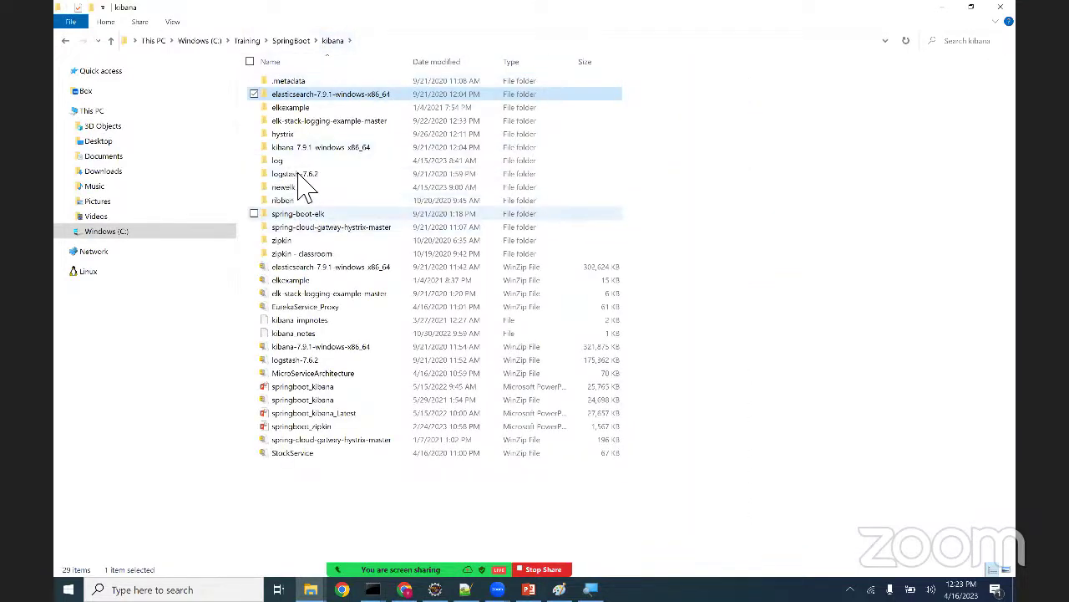
{"action": "double_click", "coordinate": [297, 147]}
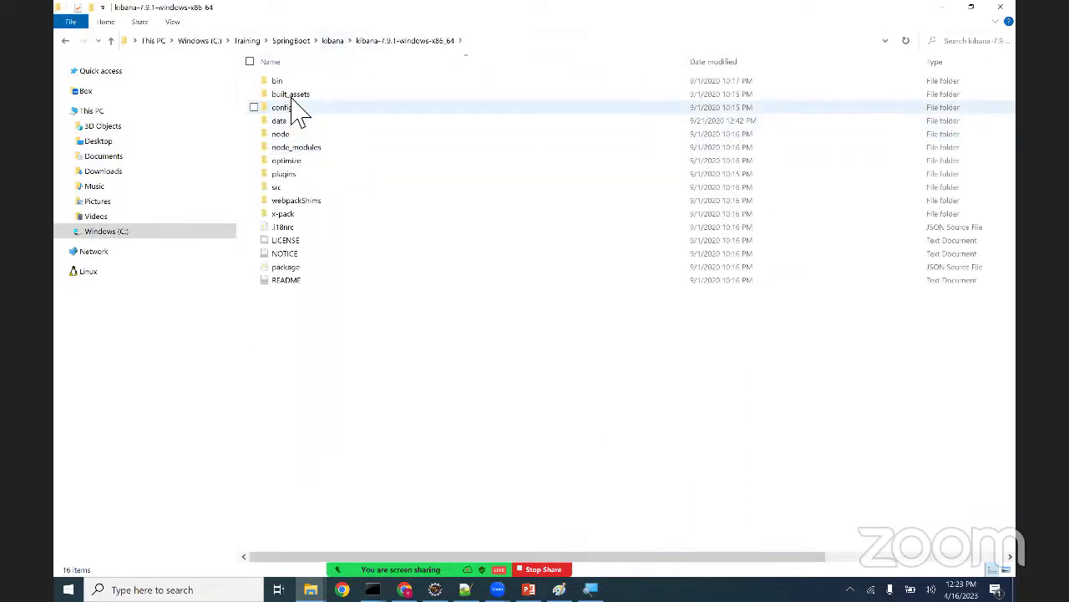
{"action": "double_click", "coordinate": [294, 83]}
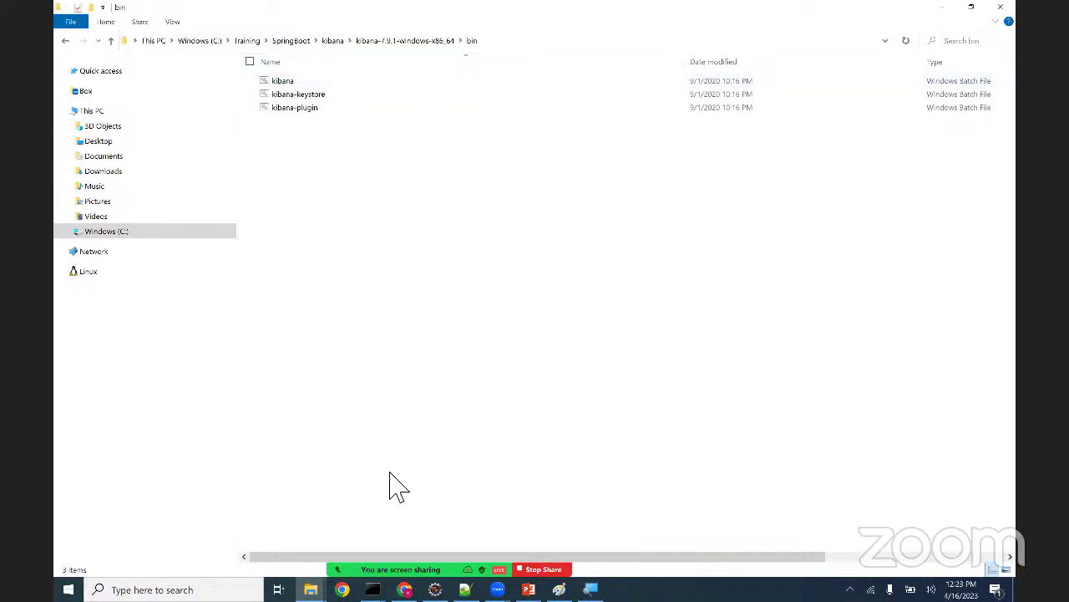
- Switch to the running Kibana console, go back to the beginning of its log and highlight the kibana.bat command
{"action": "mouse_move", "coordinate": [372, 589]}
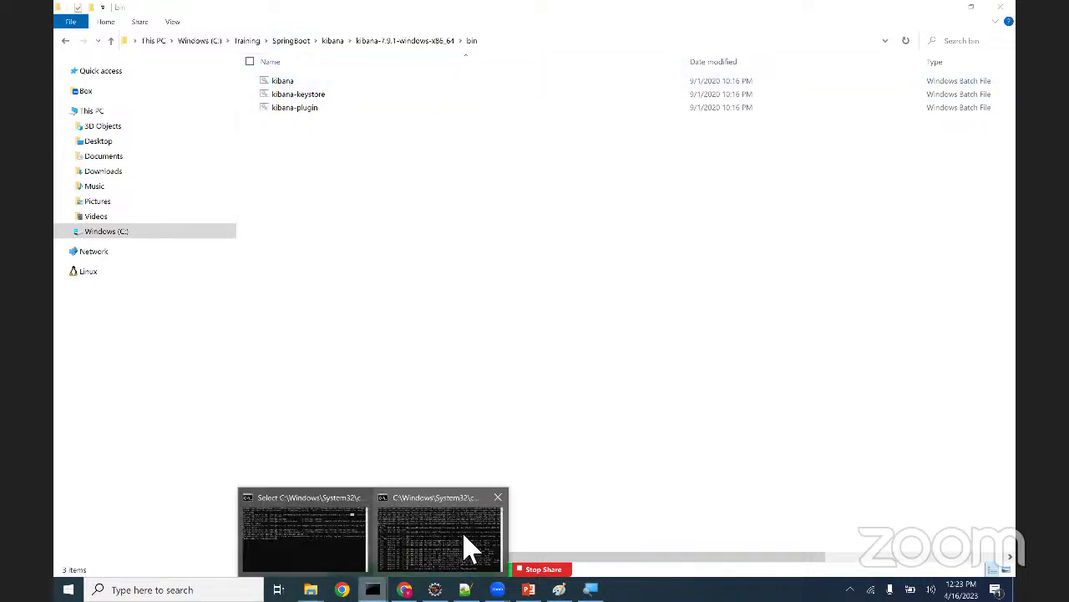
{"action": "left_click", "coordinate": [471, 547]}
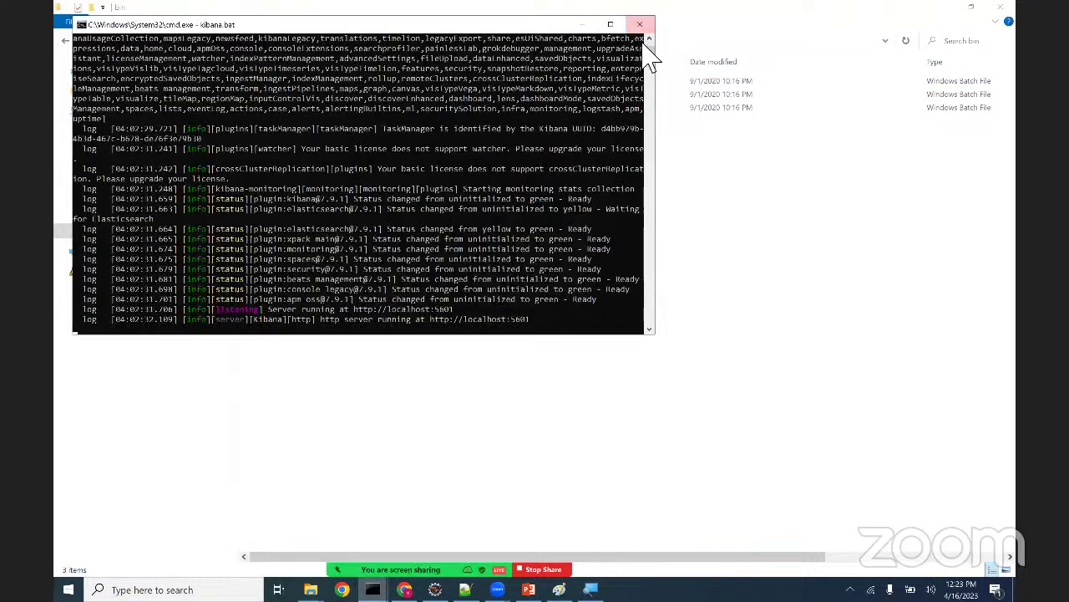
{"action": "scroll", "coordinate": [653, 46], "scroll_direction": "up", "scroll_amount": 1}
{"action": "scroll", "coordinate": [653, 42], "scroll_direction": "up", "scroll_amount": 9}
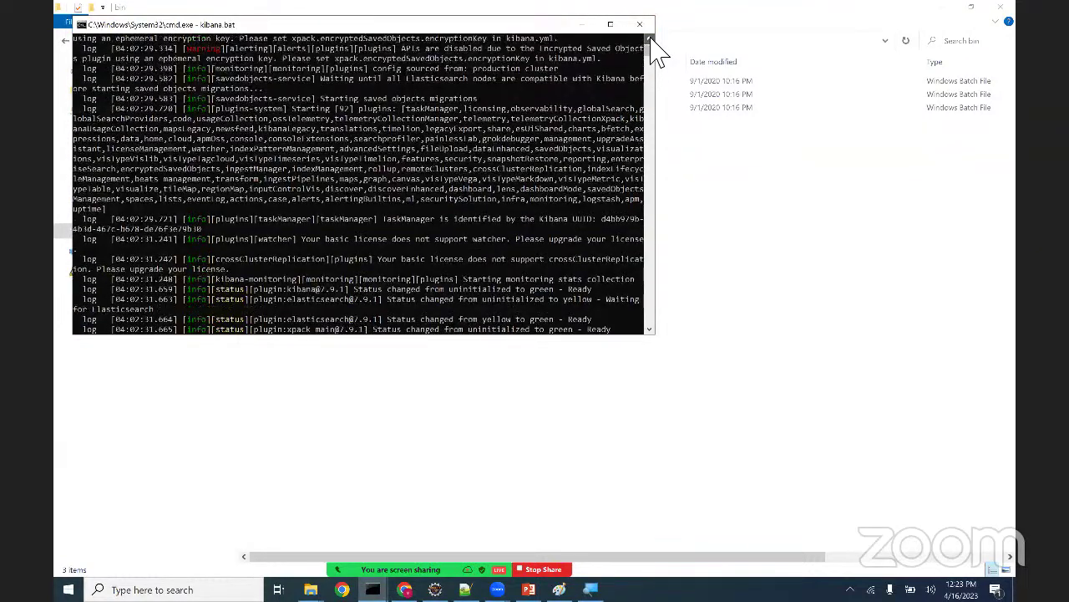
{"action": "scroll", "coordinate": [651, 39], "scroll_direction": "up", "scroll_amount": 5}
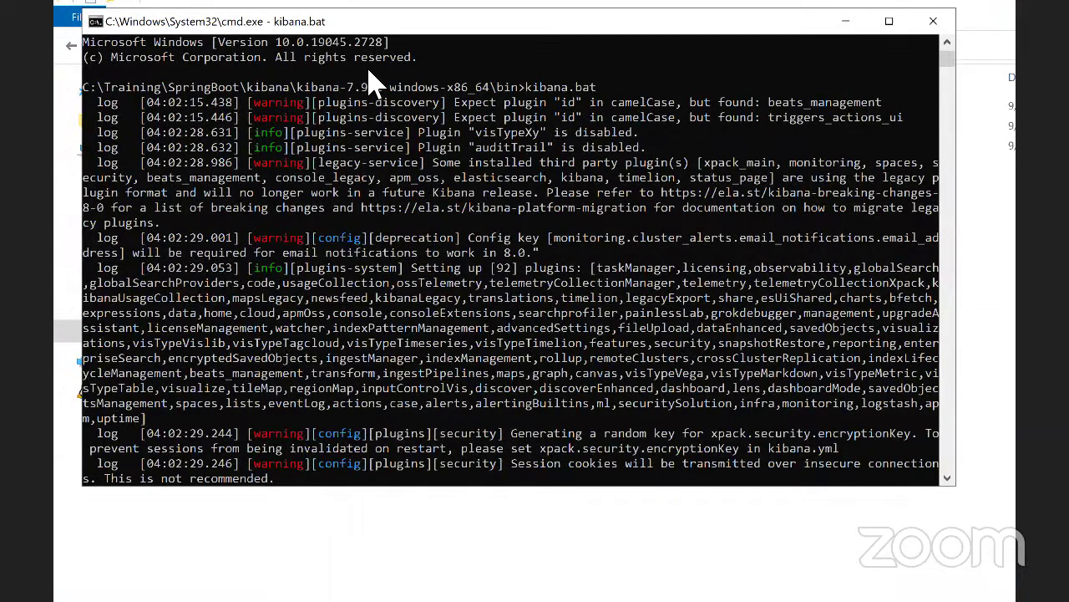
{"action": "double_click", "coordinate": [560, 87]}
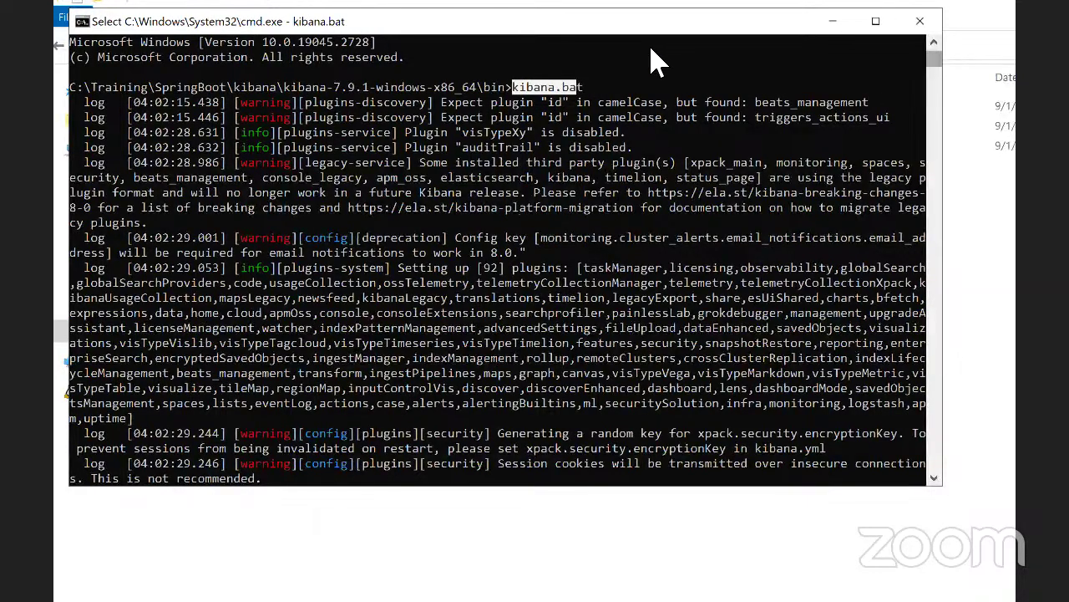
{"action": "right_click", "coordinate": [656, 60]}
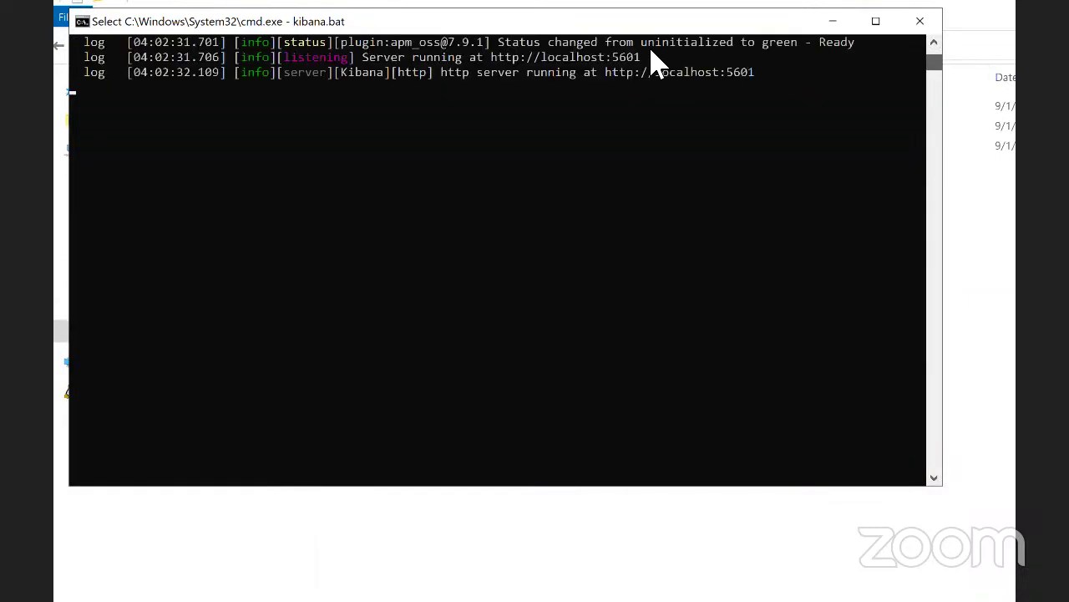
- Highlight the Kibana http server address line at the end of the console log
{"action": "scroll", "coordinate": [652, 64], "scroll_direction": "up", "scroll_amount": 5}
{"action": "scroll", "coordinate": [334, 203], "scroll_direction": "down", "scroll_amount": 2}
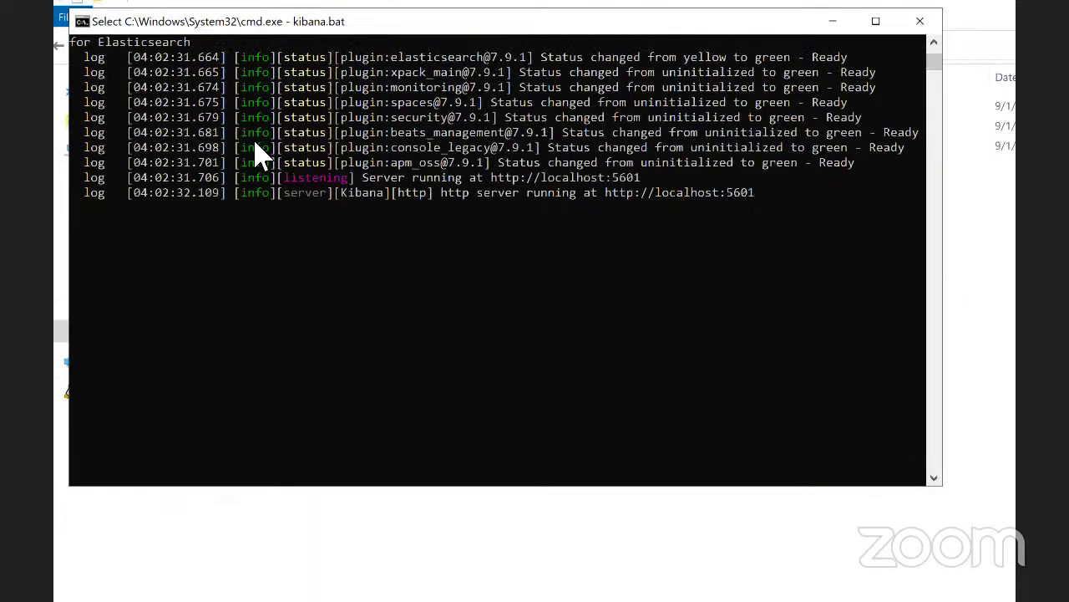
{"action": "left_click_drag", "start_coordinate": [256, 142], "coordinate": [526, 141]}
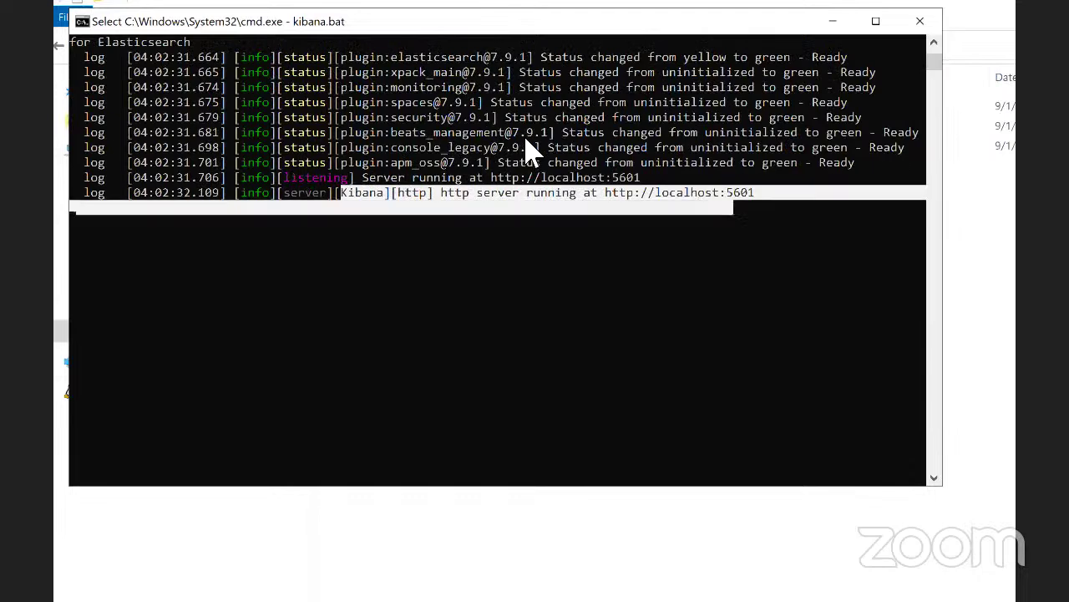
{"action": "key", "text": "shift+Up"}
{"action": "key", "text": "shift+Left"}
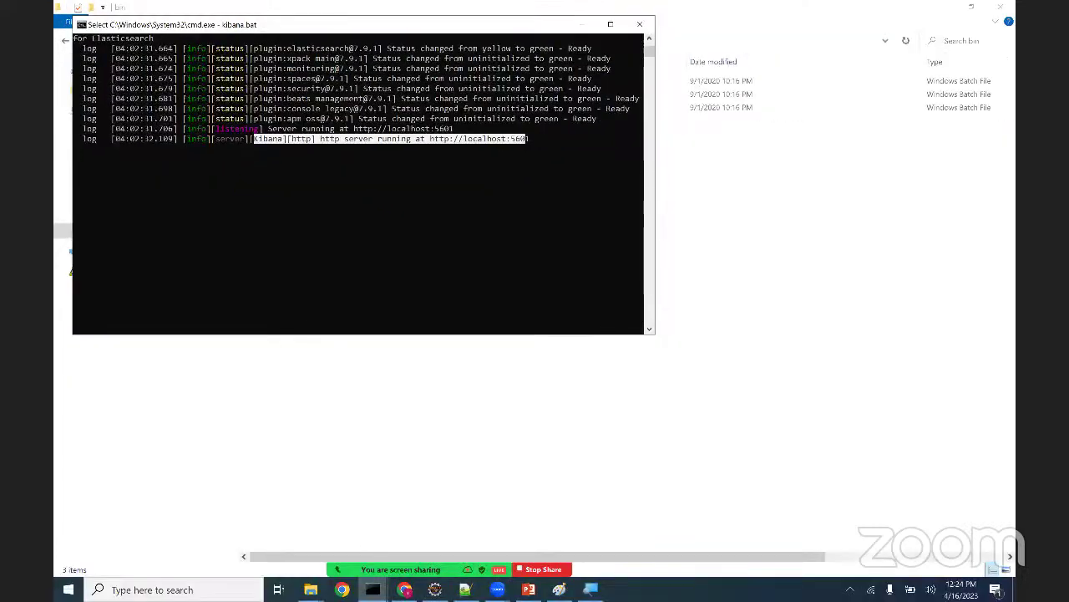
- Return to the browser and load localhost:5601 in the tab showing the Download Elasticsearch page
{"action": "left_click", "coordinate": [406, 589]}
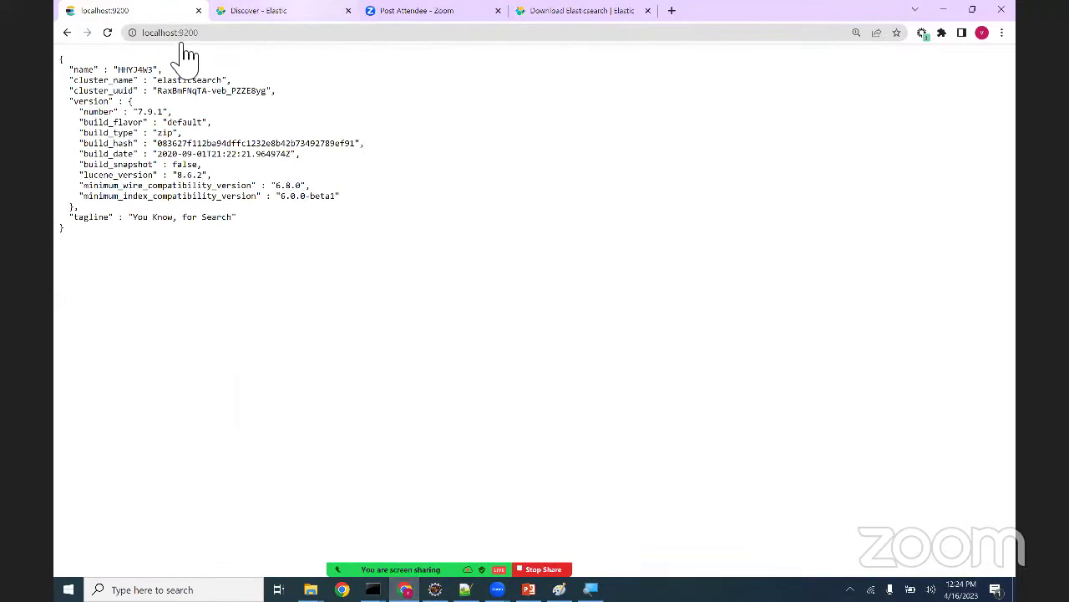
{"action": "key", "text": "ctrl+Tab"}
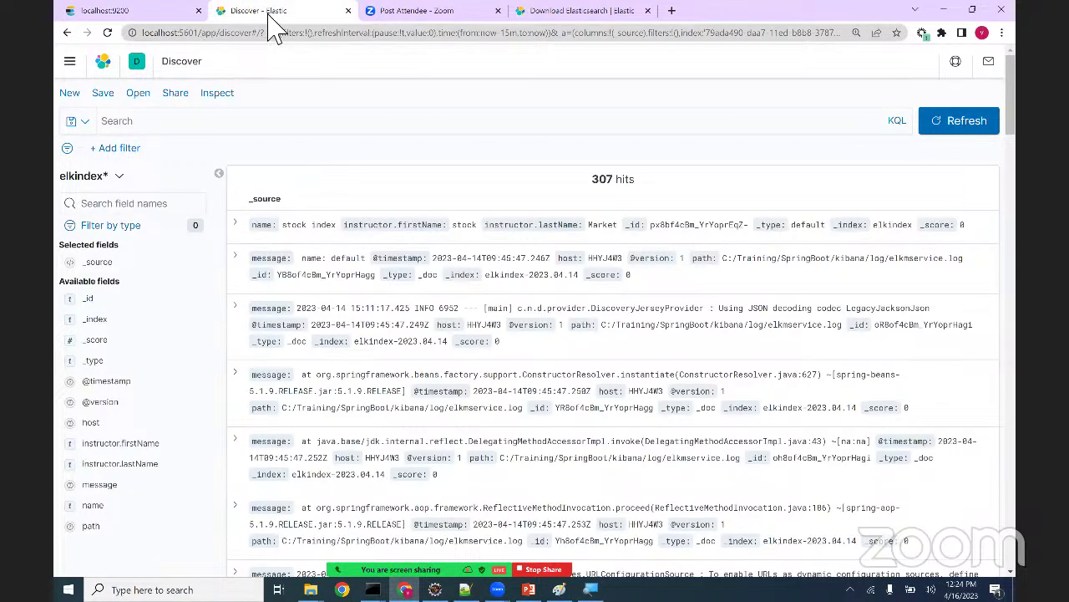
{"action": "left_click", "coordinate": [522, 13]}
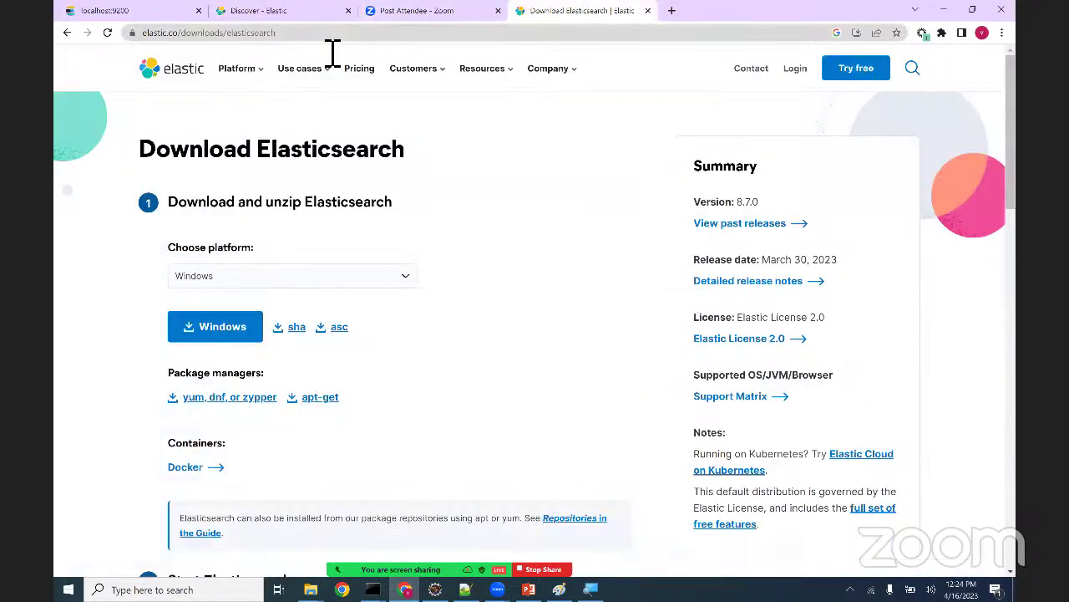
{"action": "left_click", "coordinate": [333, 37]}
{"action": "type", "text": "localhost:"}
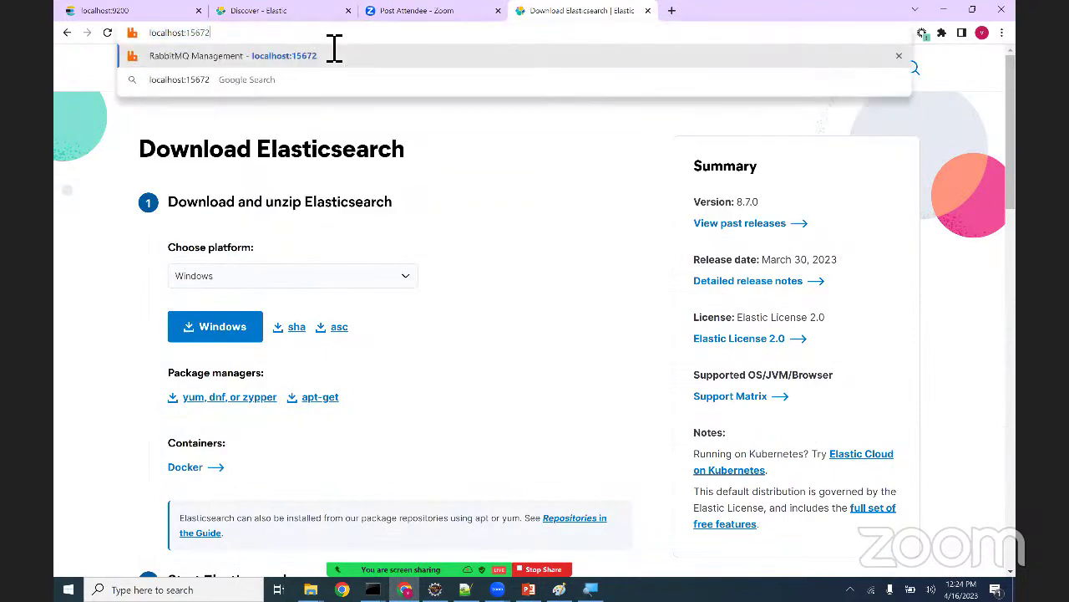
{"action": "type", "text": "56"}
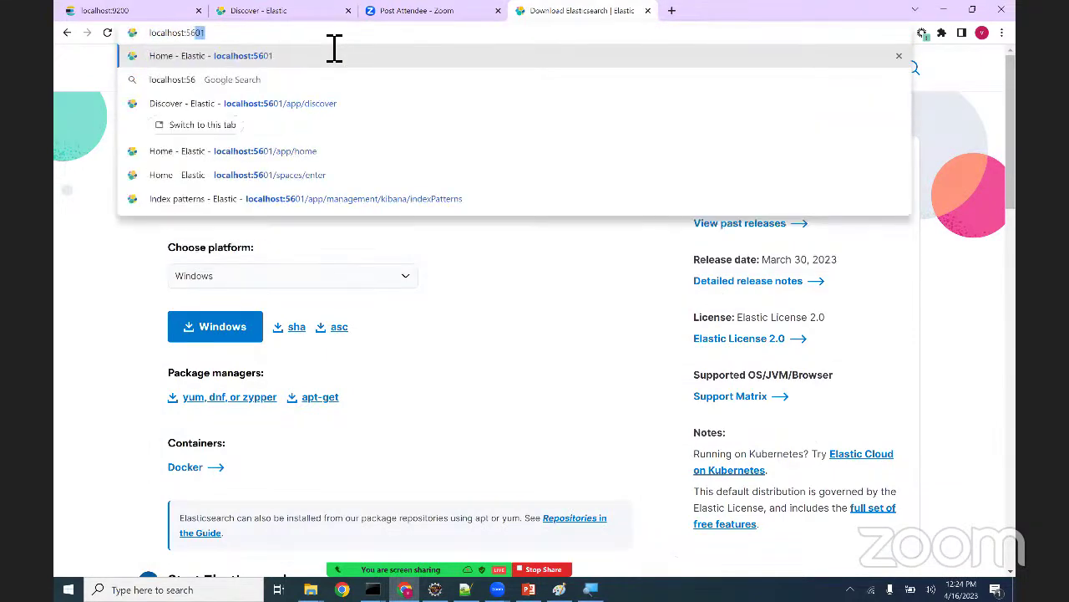
{"action": "key", "text": "Return"}
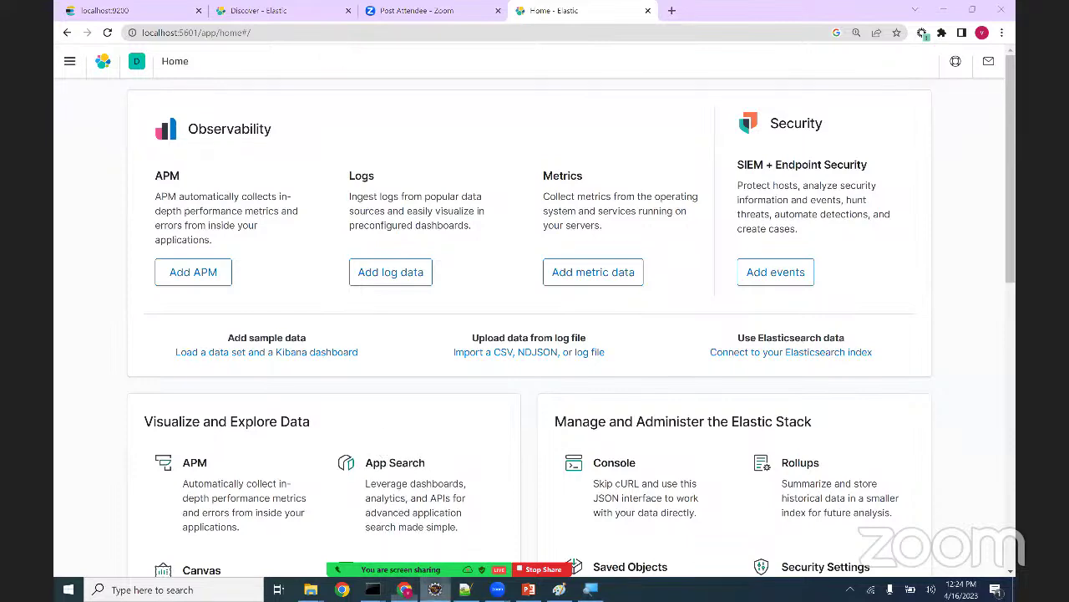
- Switch to Eclipse and close all open editors
{"action": "left_click", "coordinate": [435, 589]}
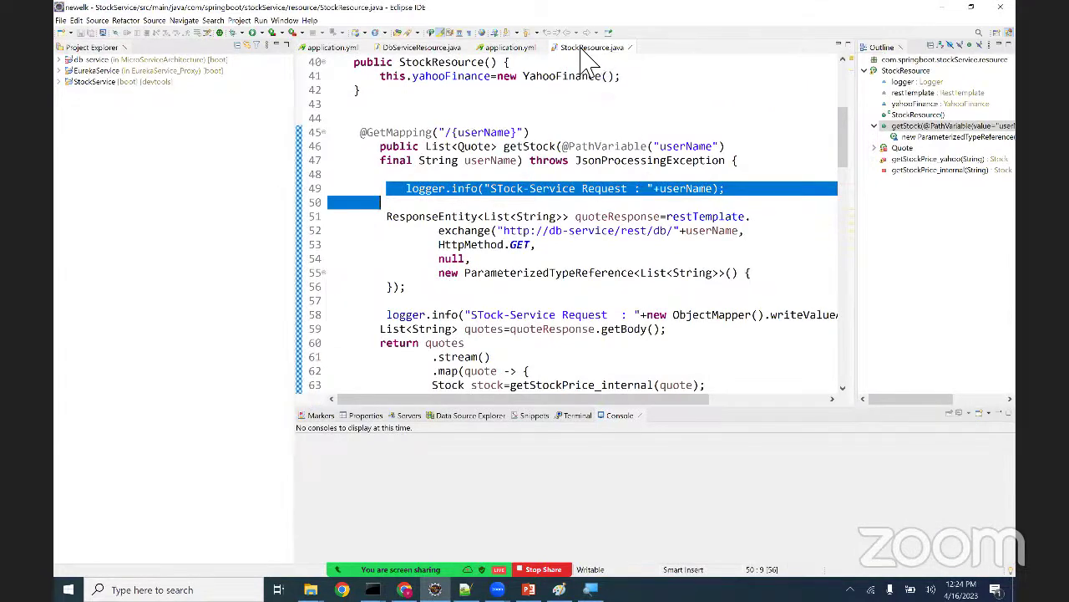
{"action": "right_click", "coordinate": [590, 60]}
{"action": "left_click", "coordinate": [600, 99]}
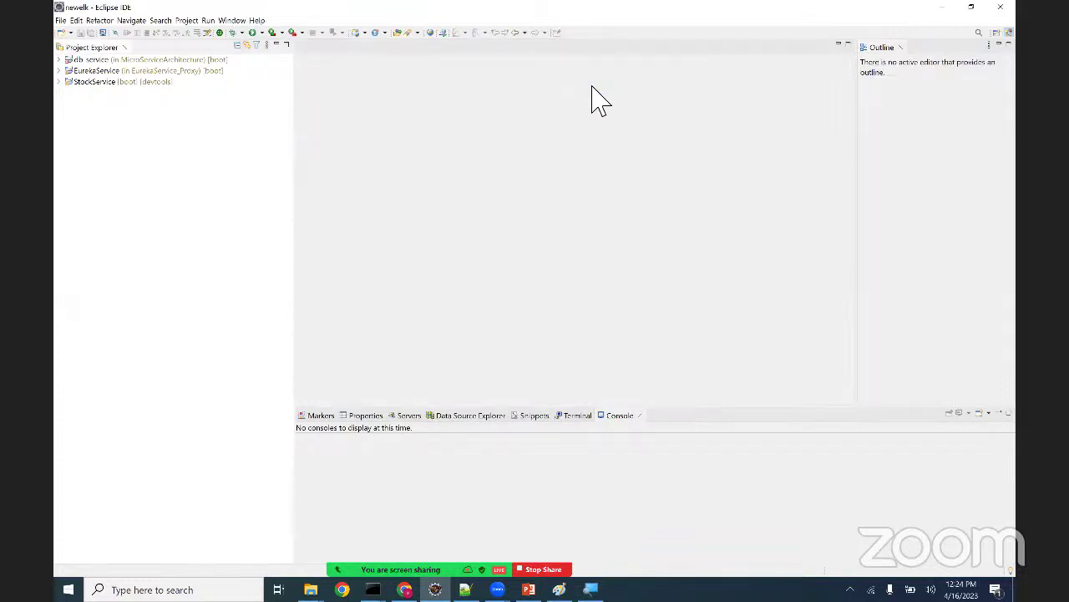
- Point out the db-service, EurekaService and StockService projects by selecting each one in turn
{"action": "left_click", "coordinate": [183, 62]}
{"action": "left_click", "coordinate": [176, 72]}
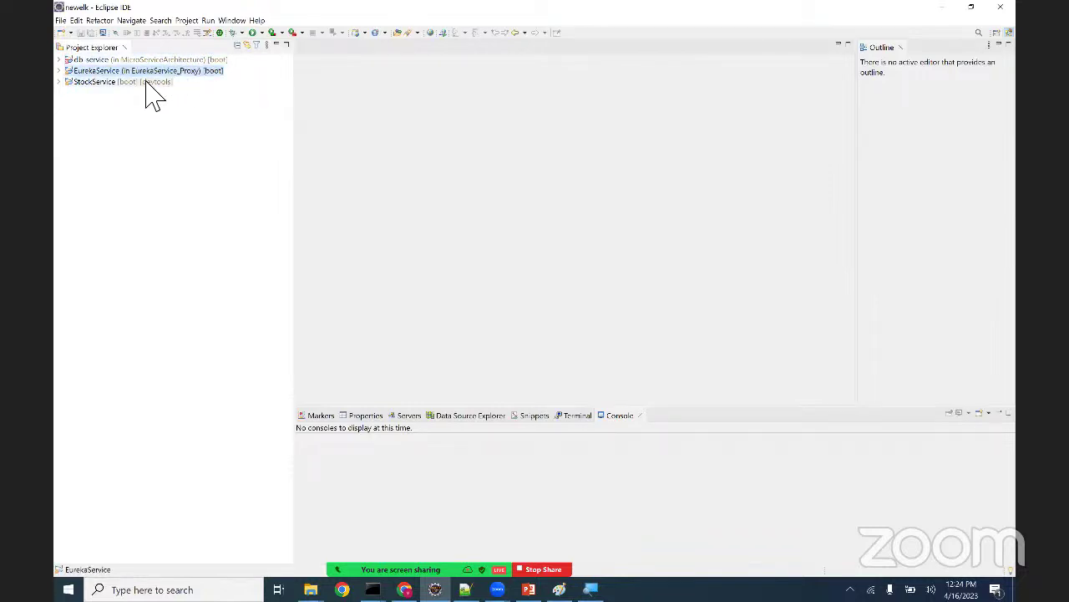
{"action": "left_click", "coordinate": [152, 84]}
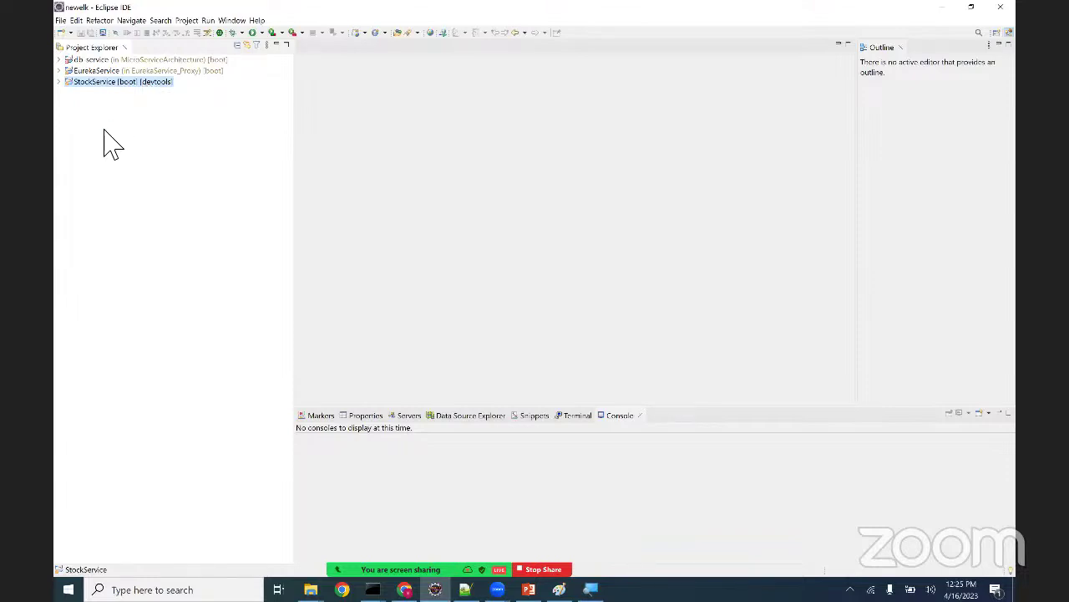
{"action": "left_click", "coordinate": [124, 61]}
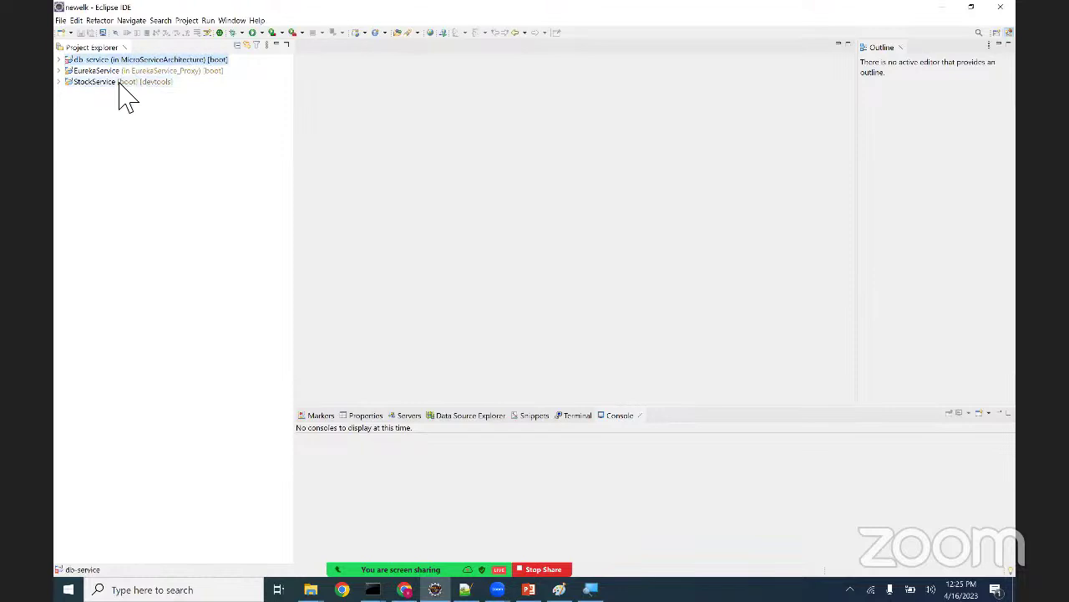
{"action": "left_click", "coordinate": [120, 83]}
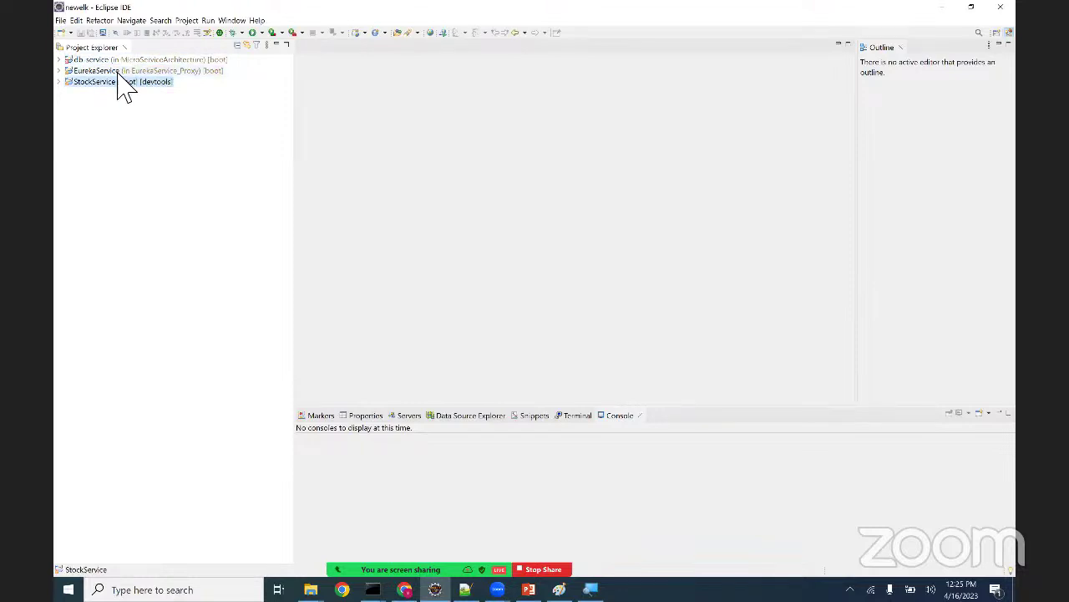
{"action": "left_click", "coordinate": [118, 71]}
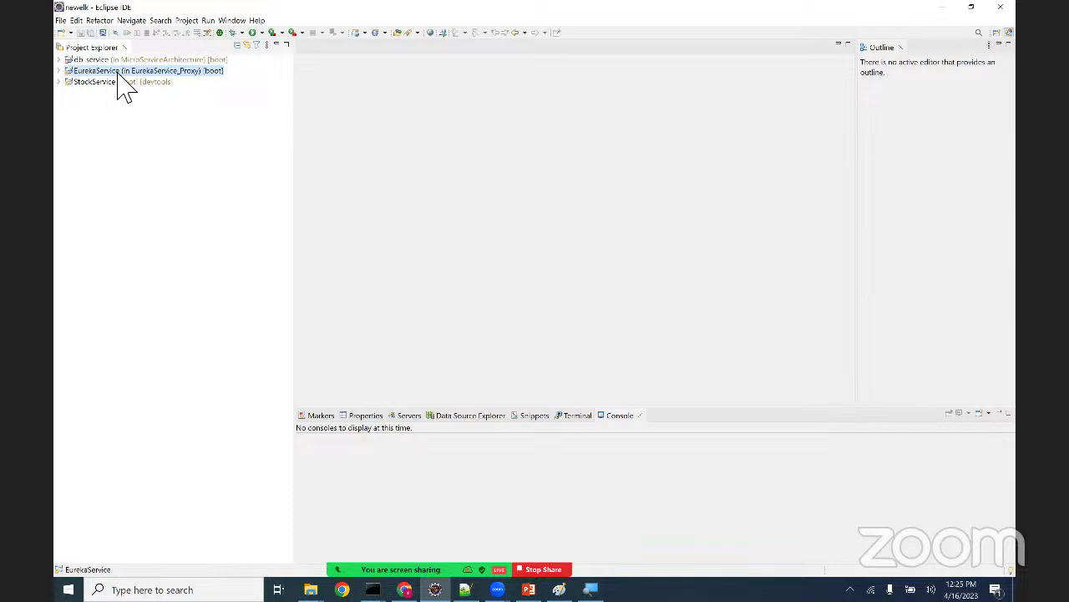
- Open DbServiceResource.java from the com.springboot.stock.resource package in the src/main/java folder of db-service
{"action": "left_click", "coordinate": [62, 61]}
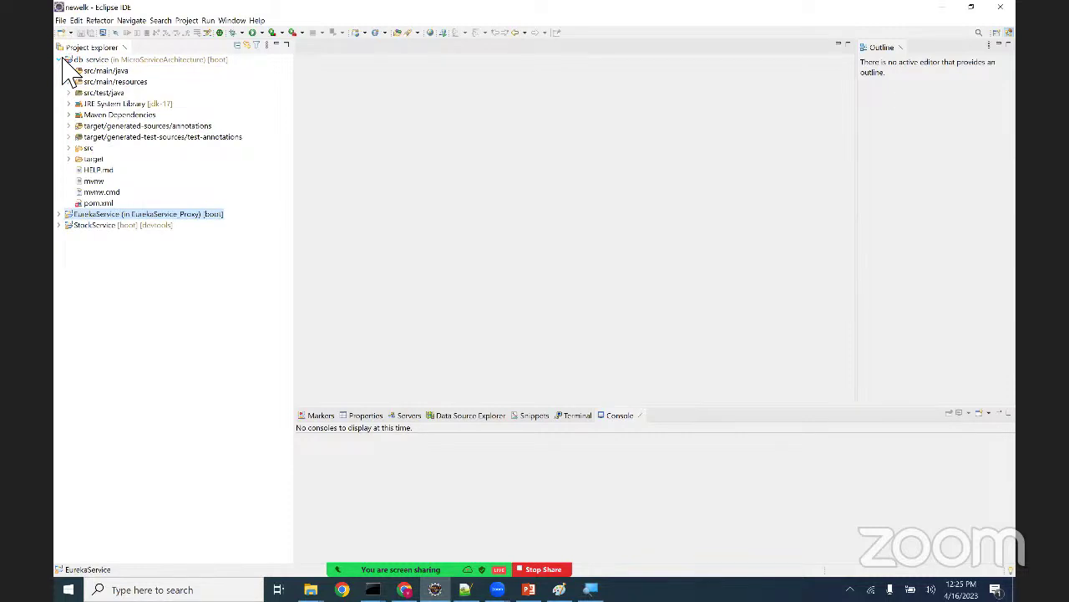
{"action": "left_click", "coordinate": [70, 71]}
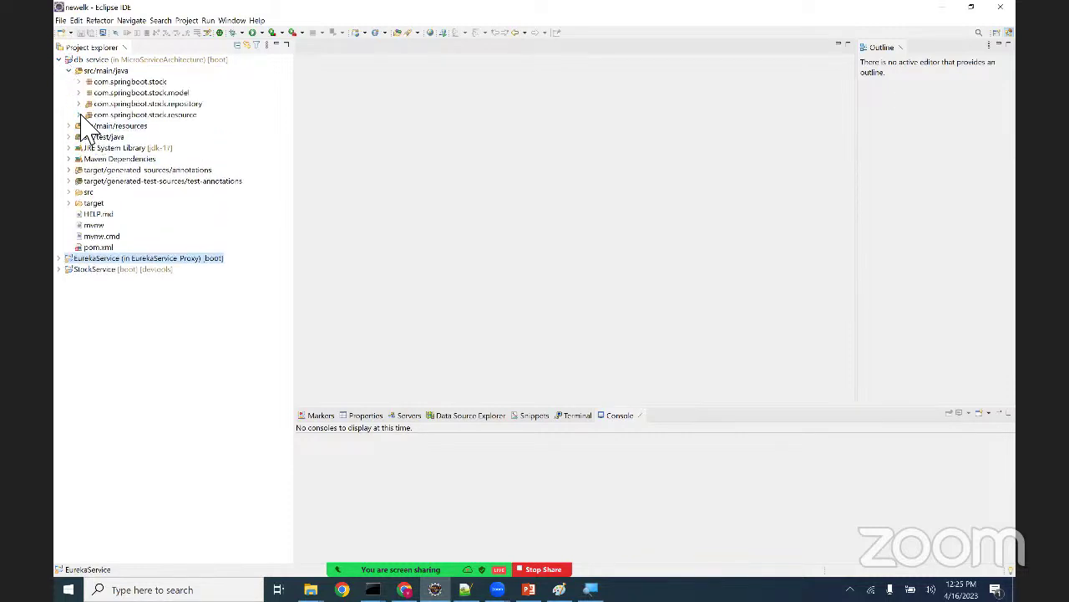
{"action": "left_click", "coordinate": [80, 114]}
{"action": "double_click", "coordinate": [140, 126]}
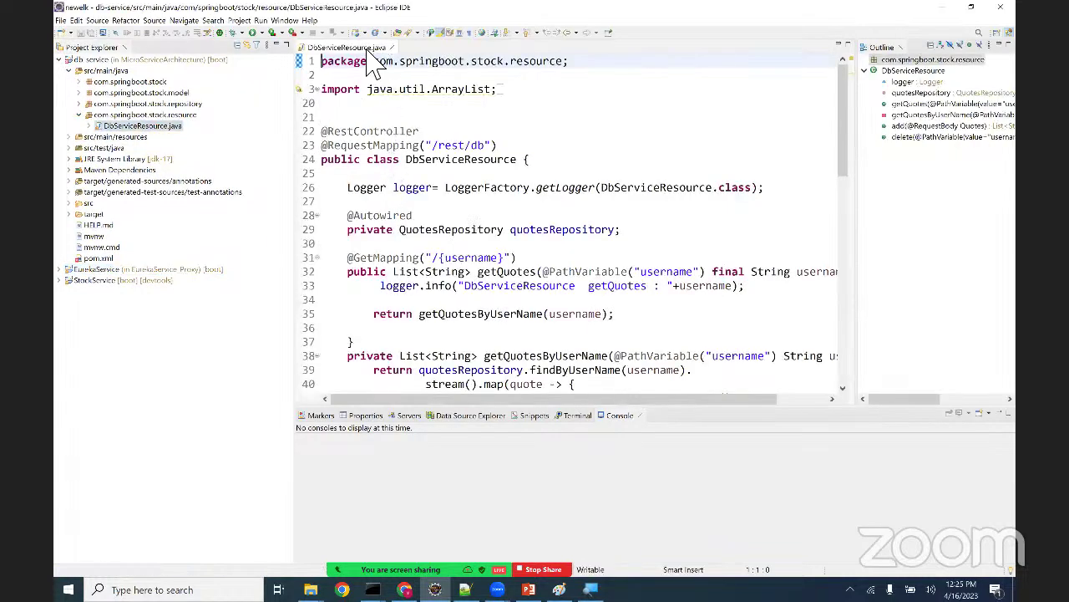
- Maximize the DbServiceResource.java editor and highlight the logger.info line in the getQuotes method
{"action": "key", "text": "ctrl+m"}
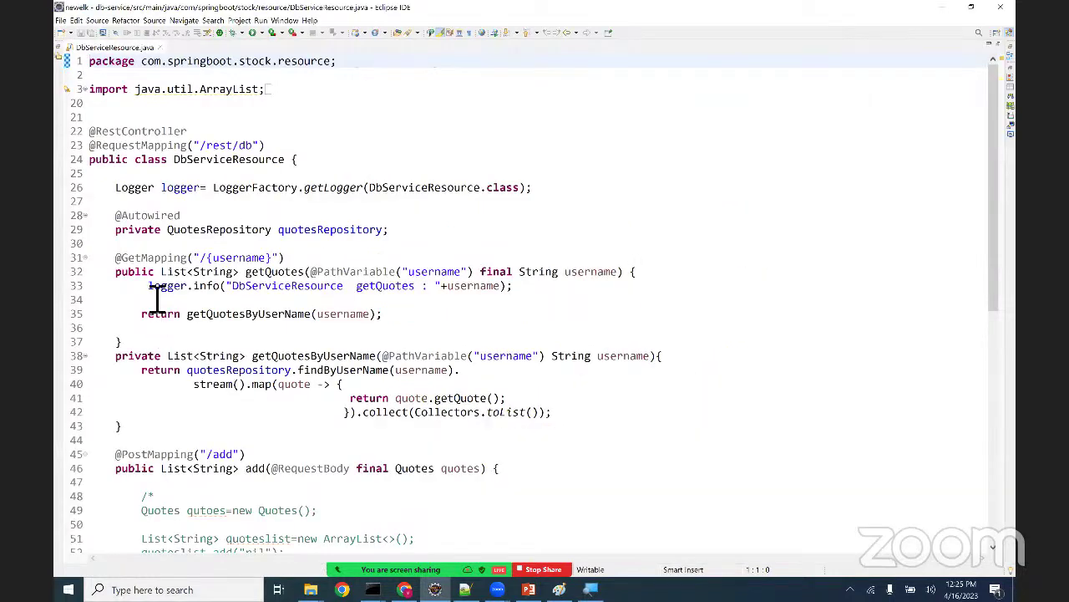
{"action": "left_click", "coordinate": [149, 286]}
{"action": "left_click_drag", "start_coordinate": [180, 301], "coordinate": [534, 298]}
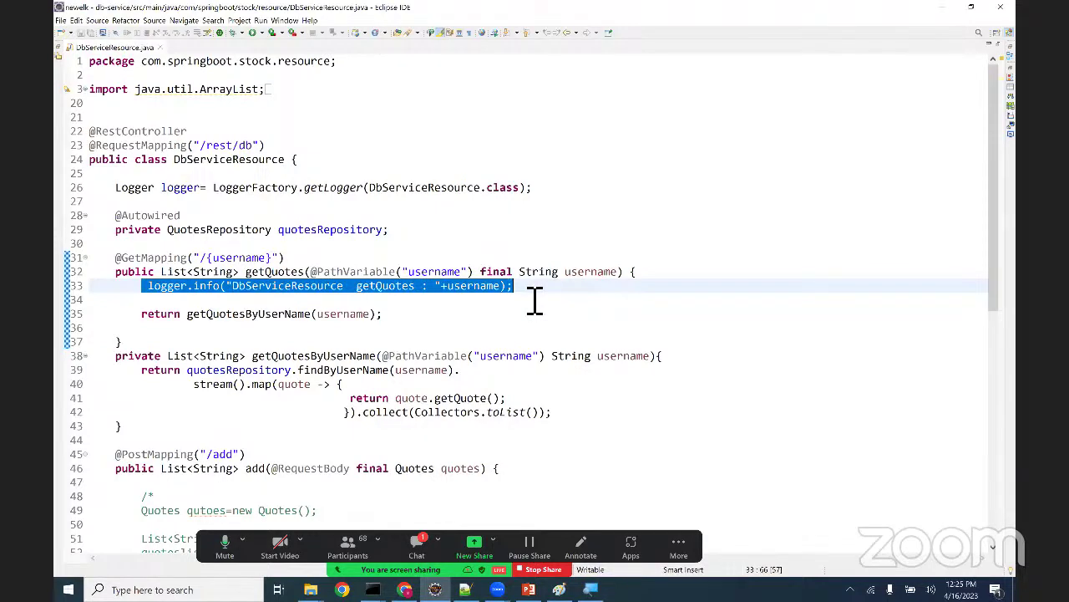
- Open StockResource.java from StockService's com.springboot.stockService.resource package and highlight the first logger.info line in getStock
{"action": "left_click", "coordinate": [59, 58]}
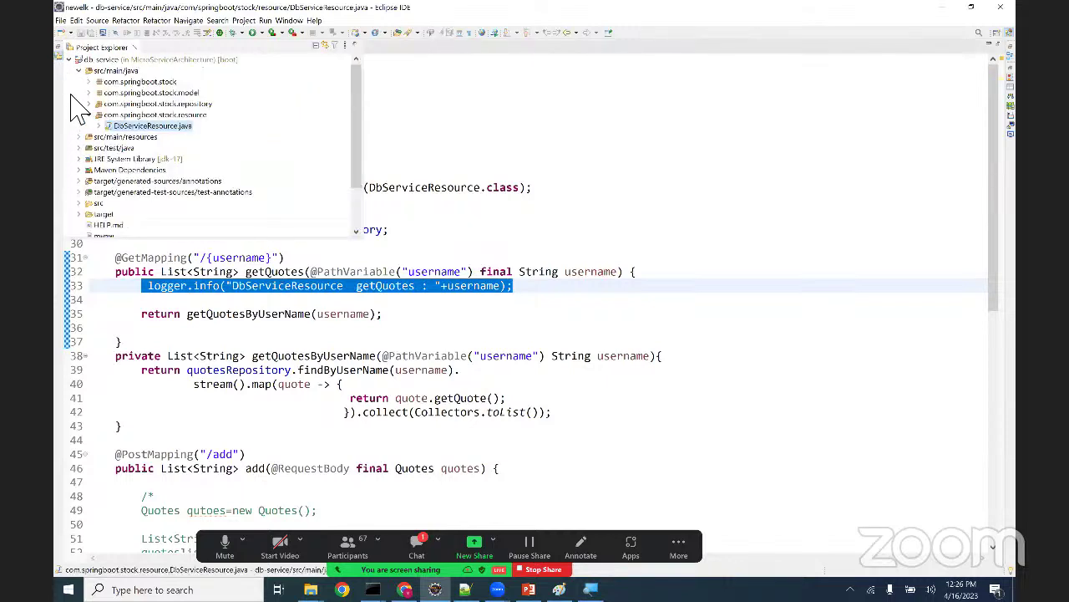
{"action": "left_click", "coordinate": [73, 60]}
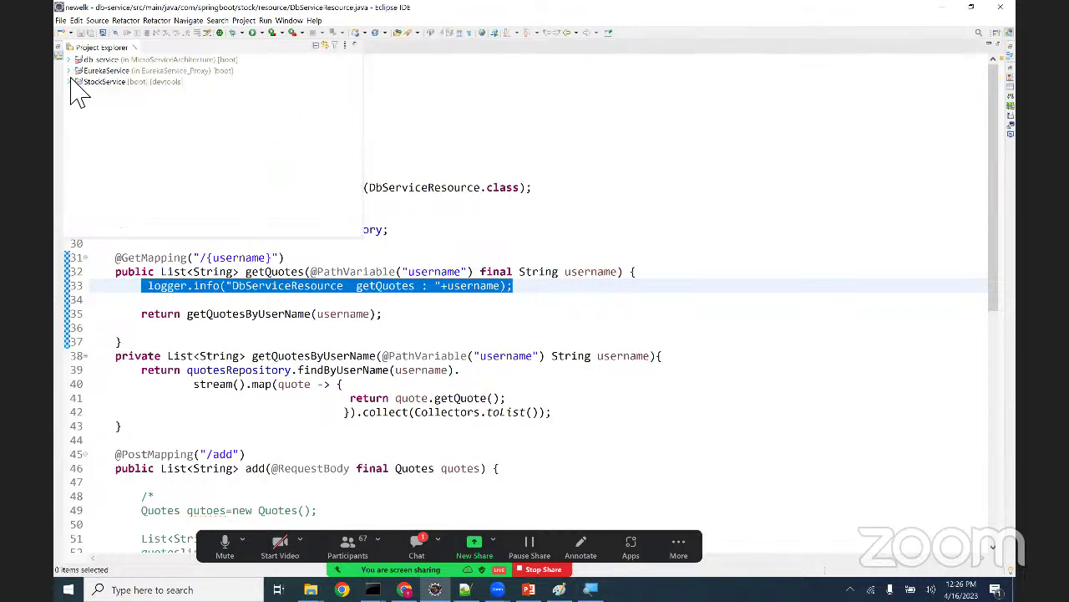
{"action": "left_click", "coordinate": [70, 82]}
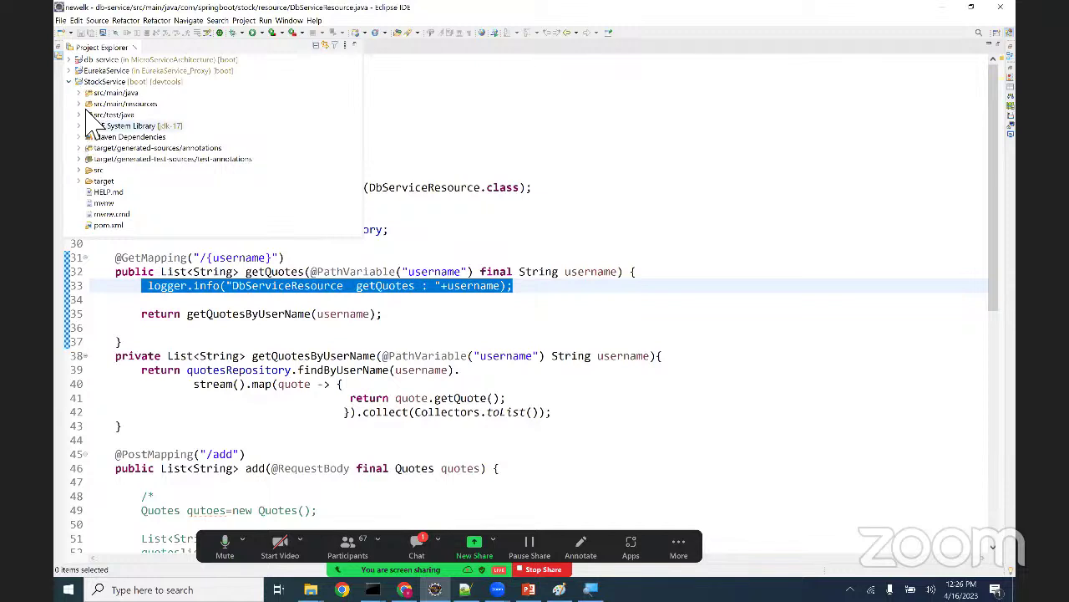
{"action": "left_click", "coordinate": [80, 94]}
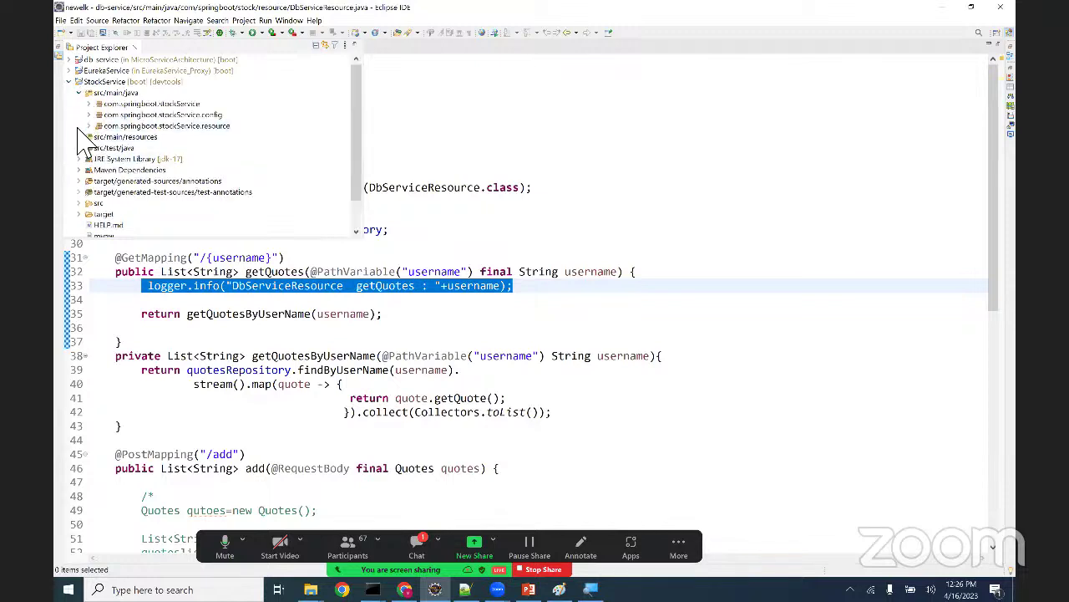
{"action": "left_click", "coordinate": [88, 126]}
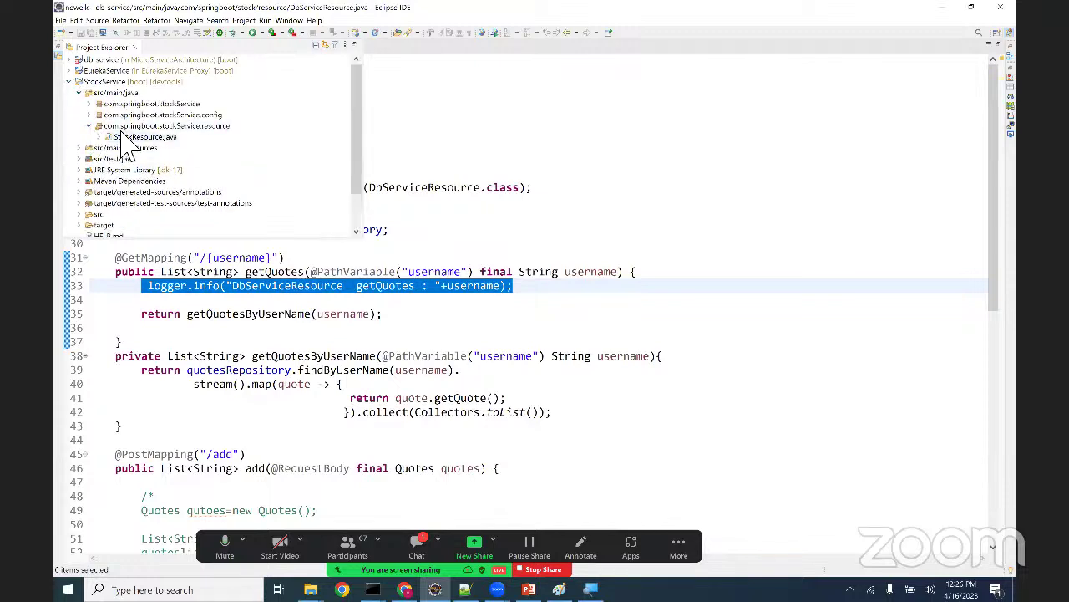
{"action": "double_click", "coordinate": [138, 137]}
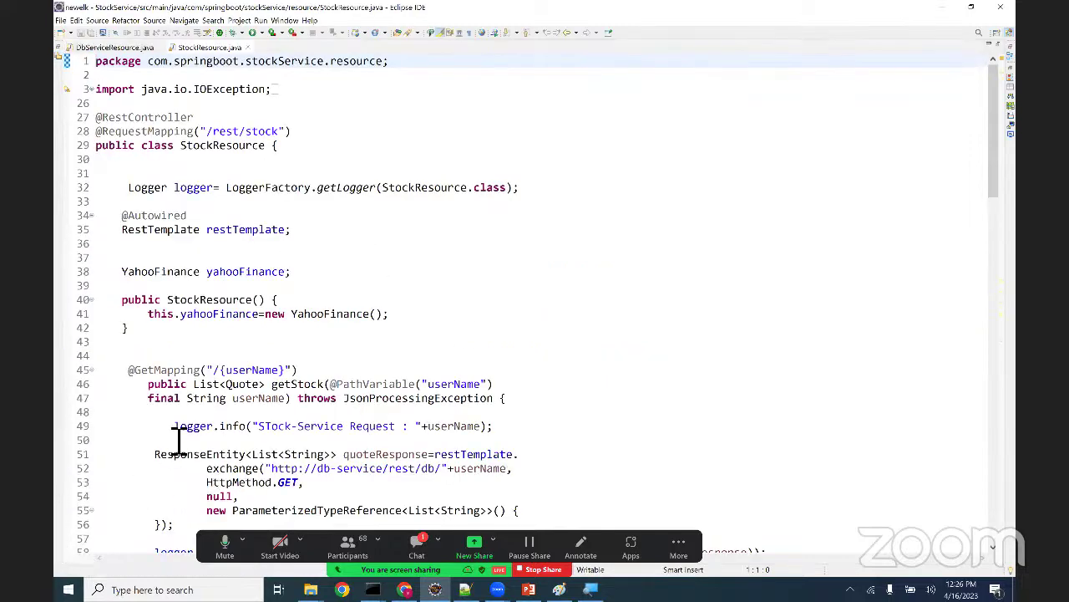
{"action": "left_click_drag", "start_coordinate": [178, 440], "coordinate": [171, 454]}
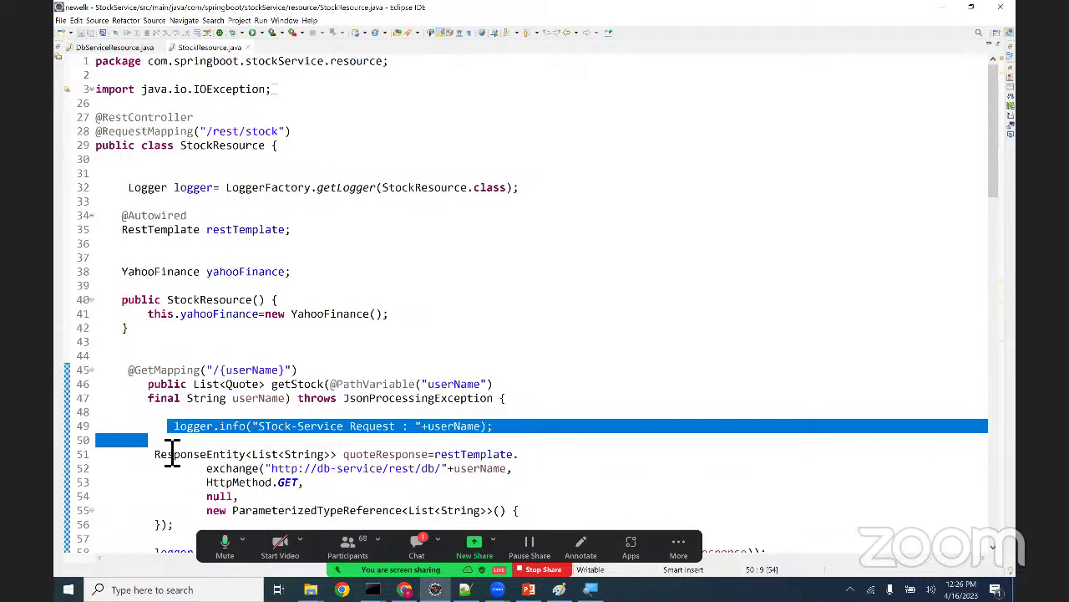
- Open application.yml from the src/main/resources folder of StockService
{"action": "left_click", "coordinate": [59, 56]}
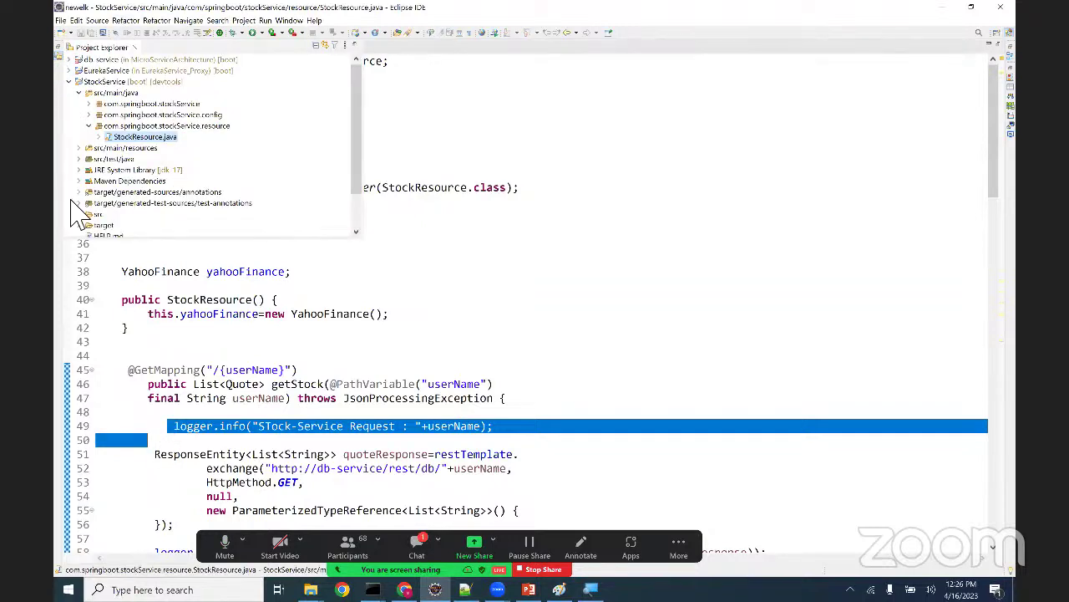
{"action": "left_click", "coordinate": [78, 148]}
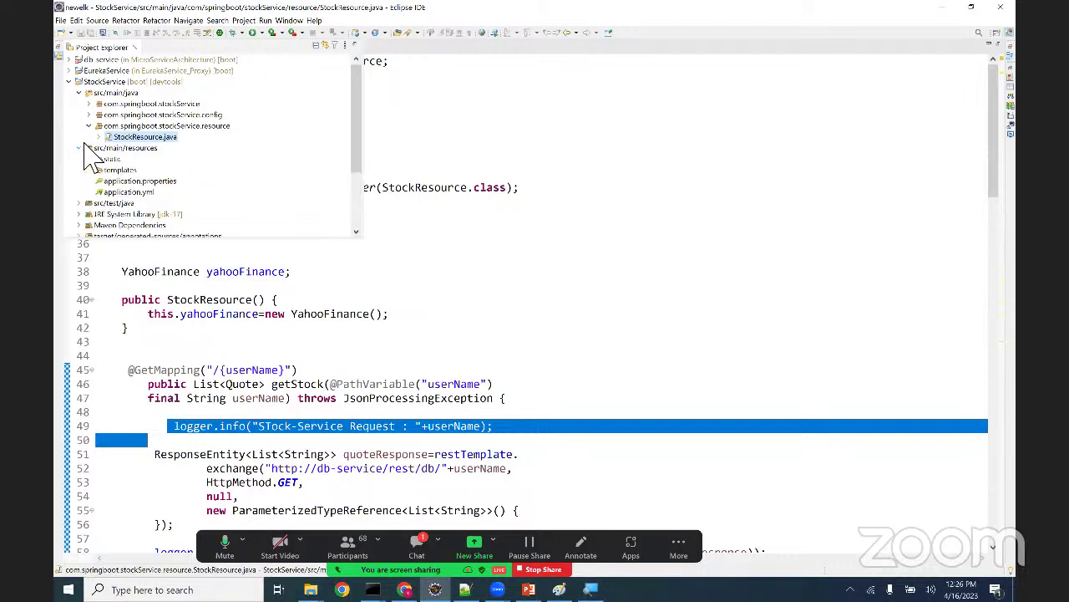
{"action": "double_click", "coordinate": [134, 193]}
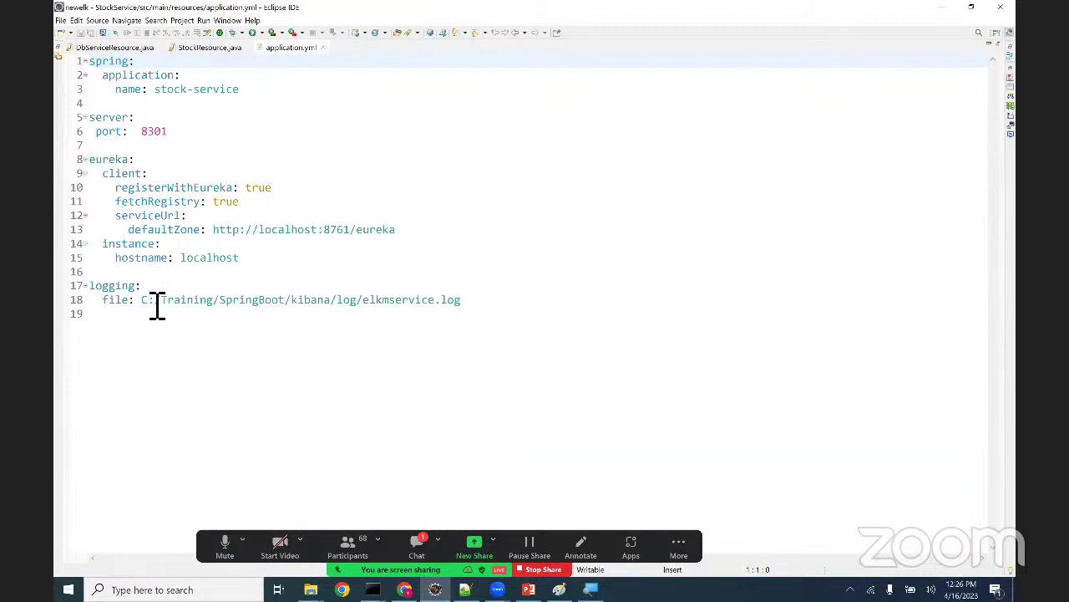
- Examine the logging file path in application.yml, highlighting the whole path and its individual folder and file names
{"action": "left_click_drag", "start_coordinate": [142, 303], "coordinate": [483, 314]}
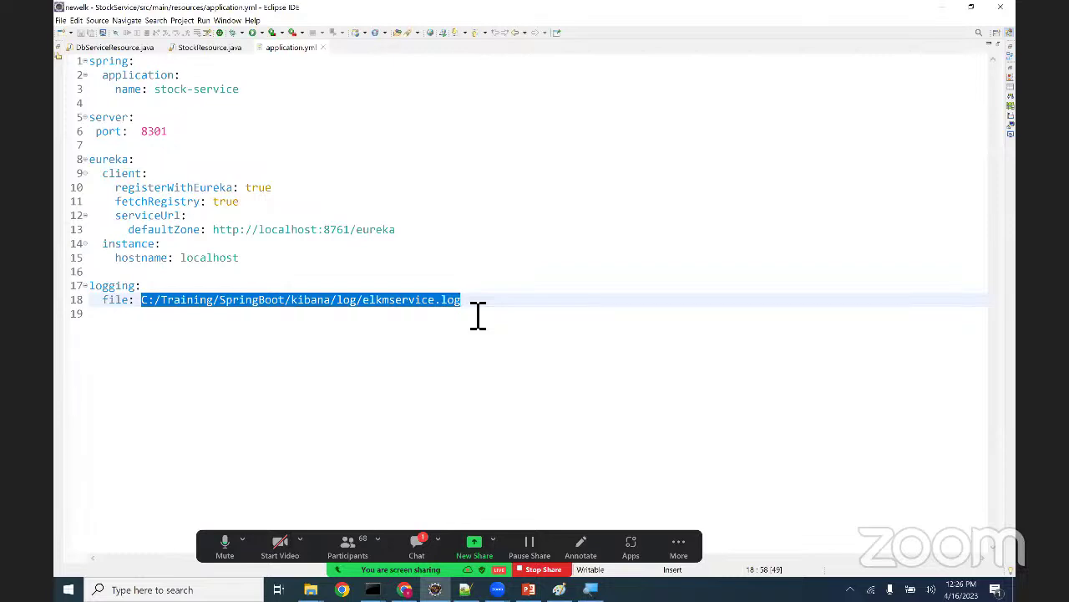
{"action": "double_click", "coordinate": [269, 304]}
{"action": "double_click", "coordinate": [312, 309]}
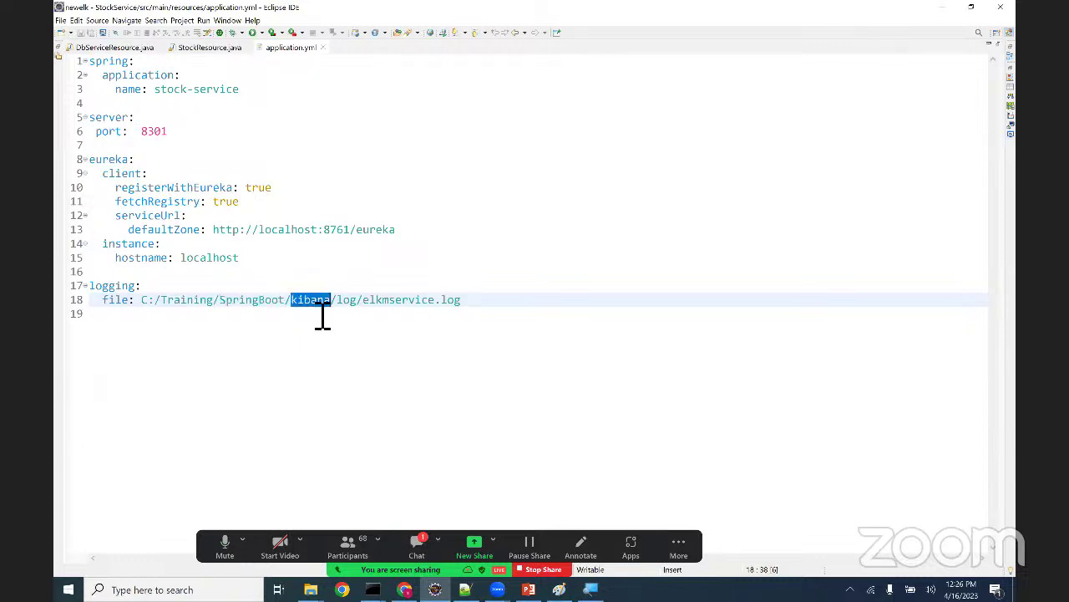
{"action": "double_click", "coordinate": [355, 306]}
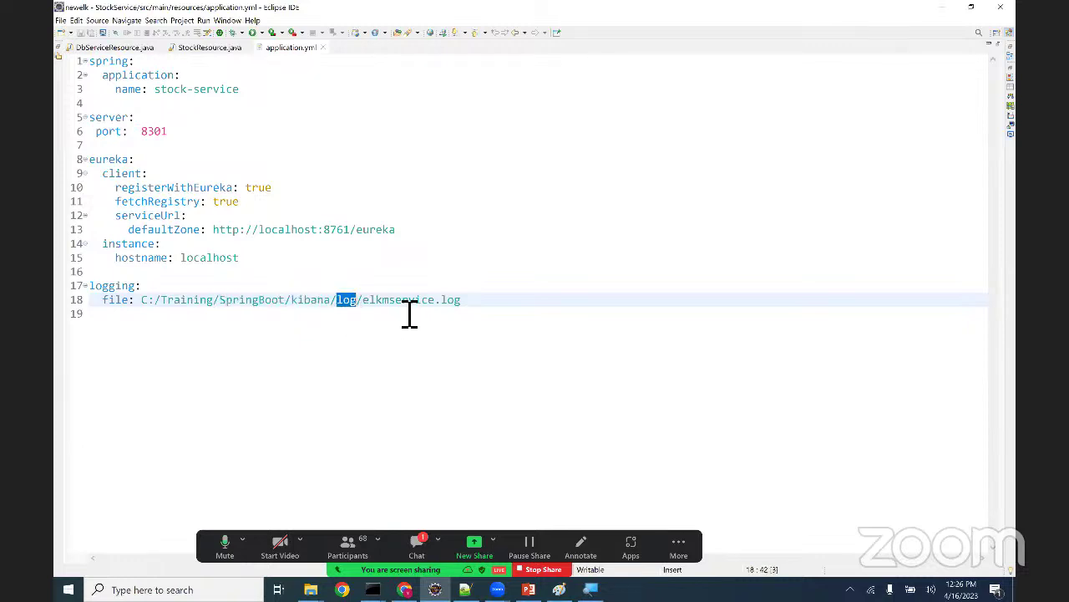
{"action": "left_click", "coordinate": [408, 309]}
{"action": "double_click", "coordinate": [409, 309]}
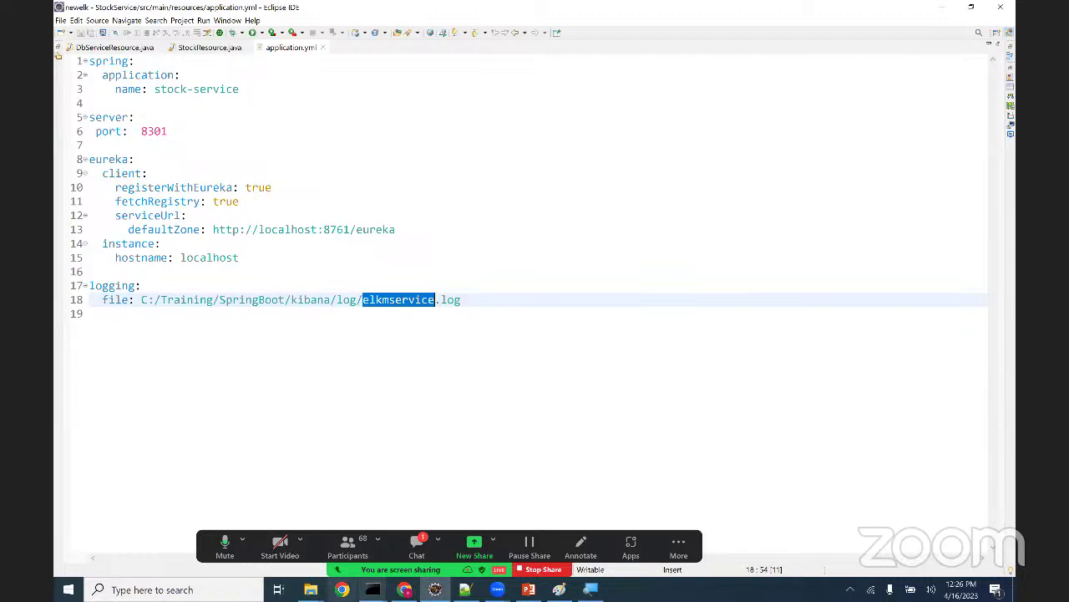
{"action": "key", "text": "alt+h"}
{"action": "left_click", "coordinate": [702, 176]}
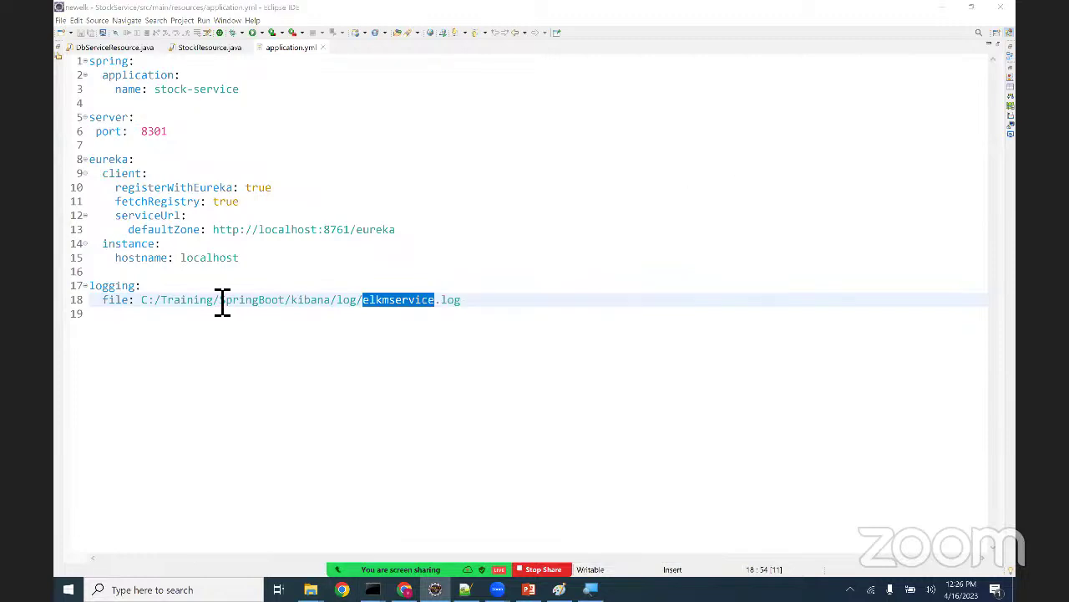
{"action": "double_click", "coordinate": [211, 311]}
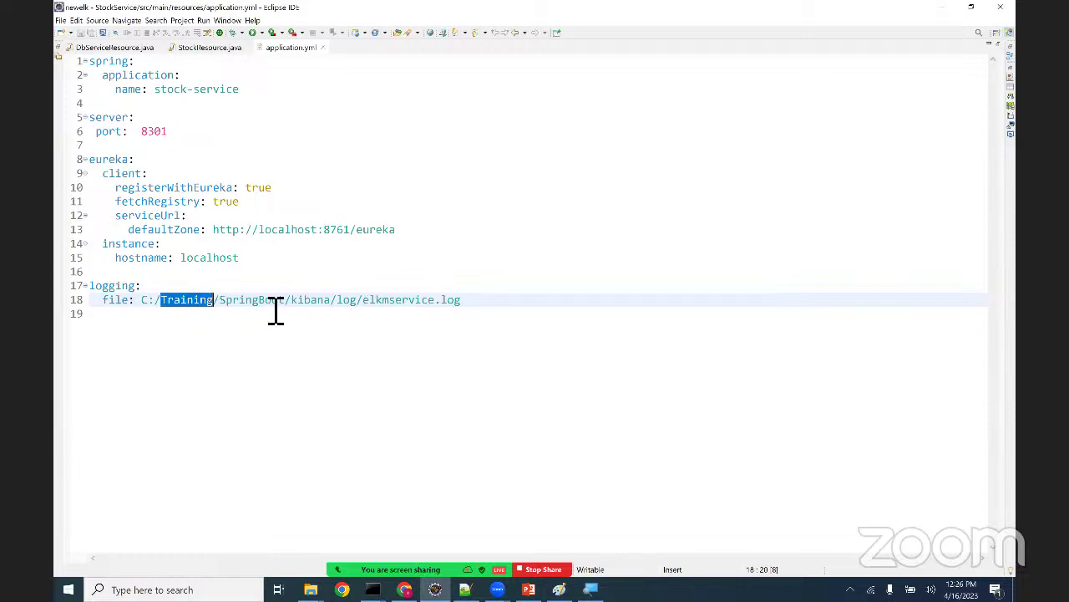
{"action": "double_click", "coordinate": [327, 311]}
{"action": "double_click", "coordinate": [356, 313]}
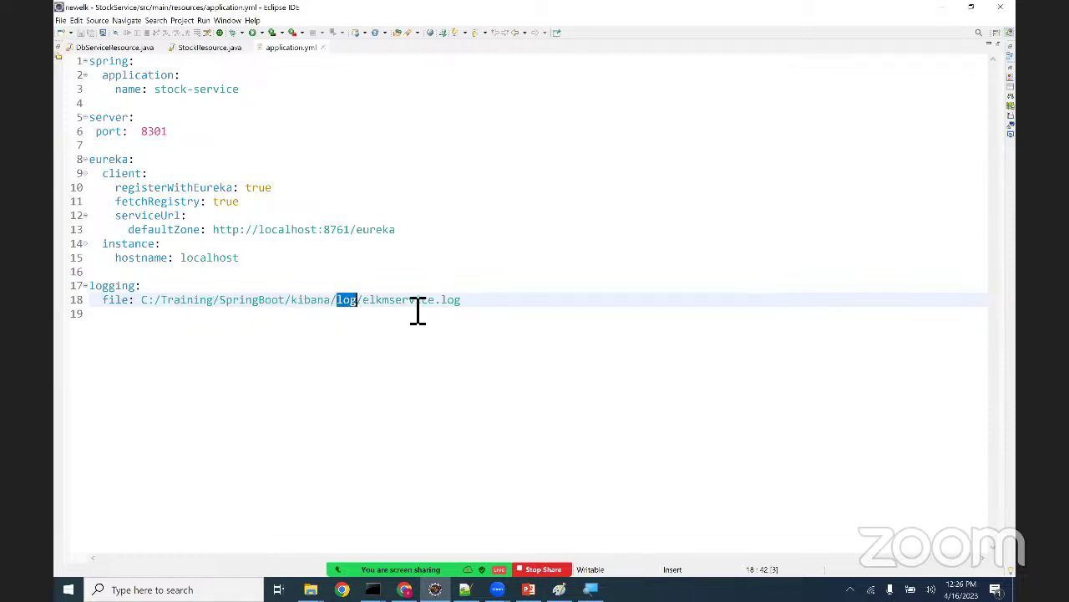
{"action": "double_click", "coordinate": [416, 311]}
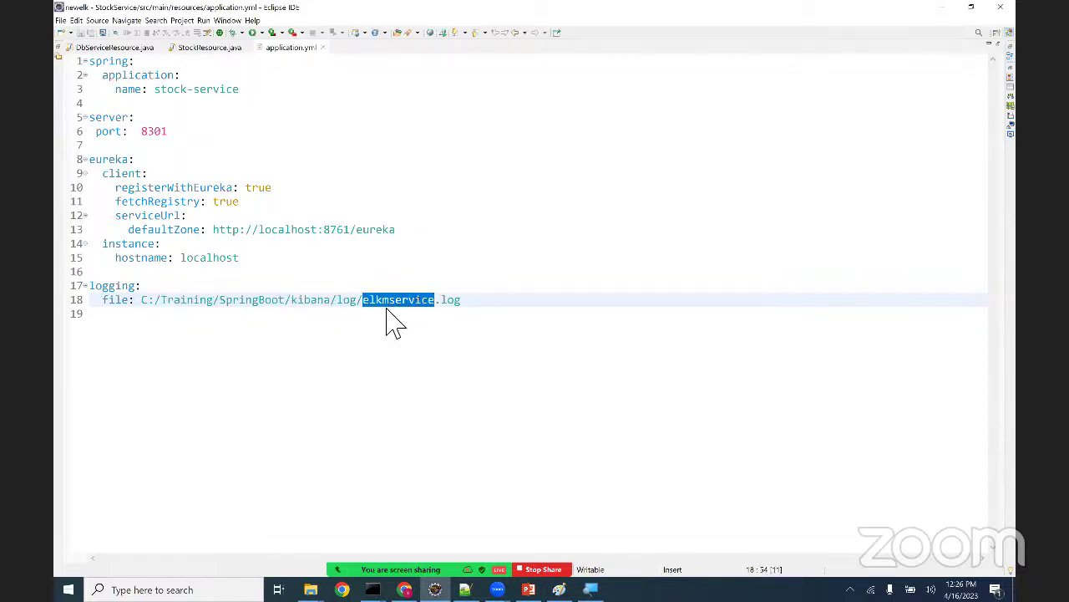
- Switch to File Explorer, go to the log folder inside C:\Training\SpringBoot\kibana and select the elkmservice text file
{"action": "mouse_move", "coordinate": [311, 589]}
{"action": "left_click", "coordinate": [371, 521]}
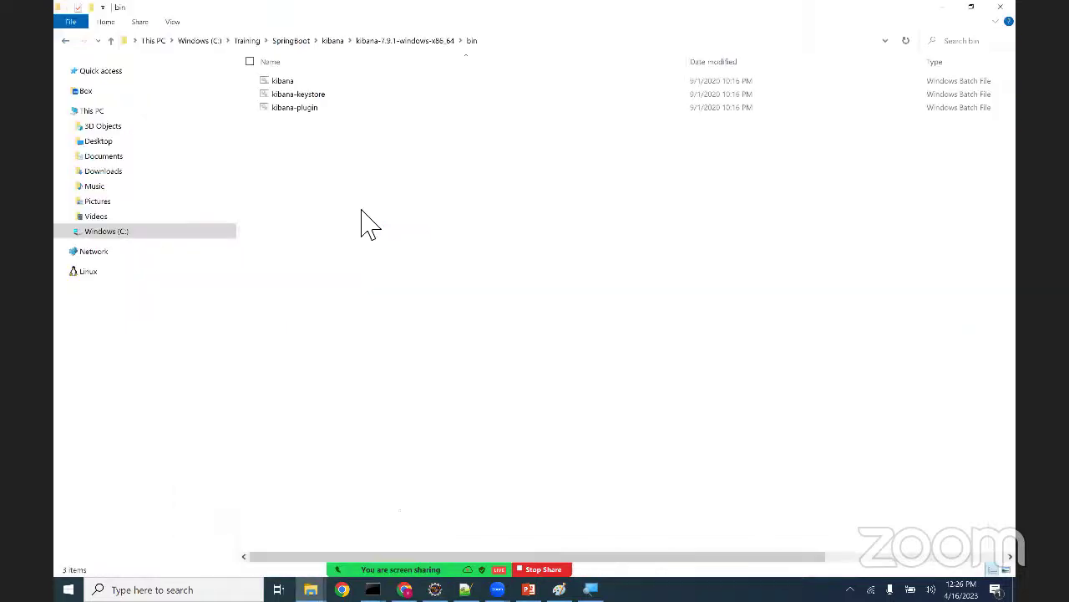
{"action": "left_click", "coordinate": [332, 42]}
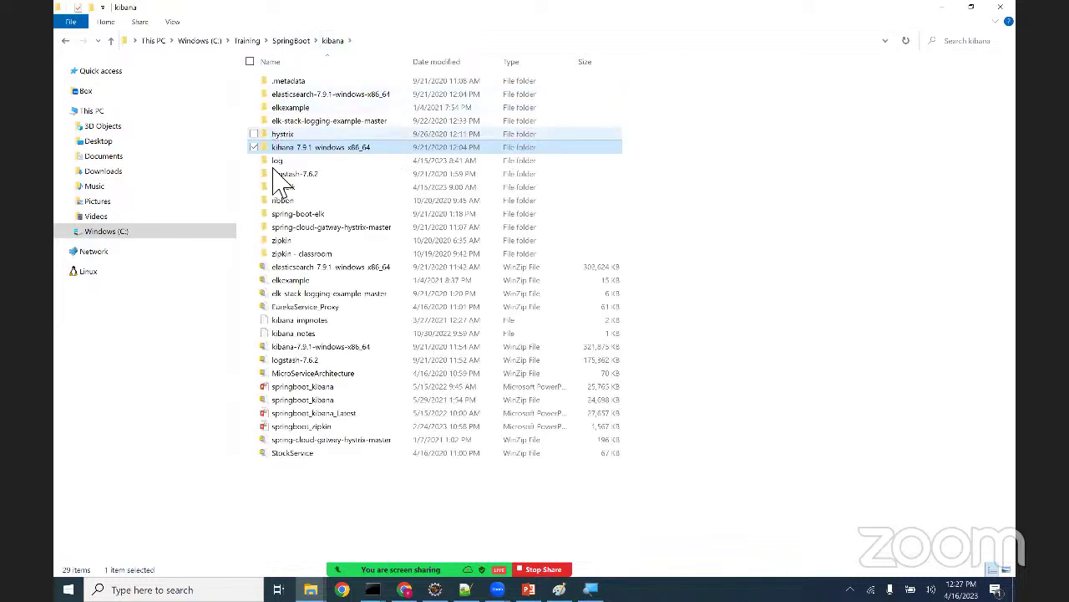
{"action": "left_click", "coordinate": [273, 162]}
{"action": "double_click", "coordinate": [273, 162]}
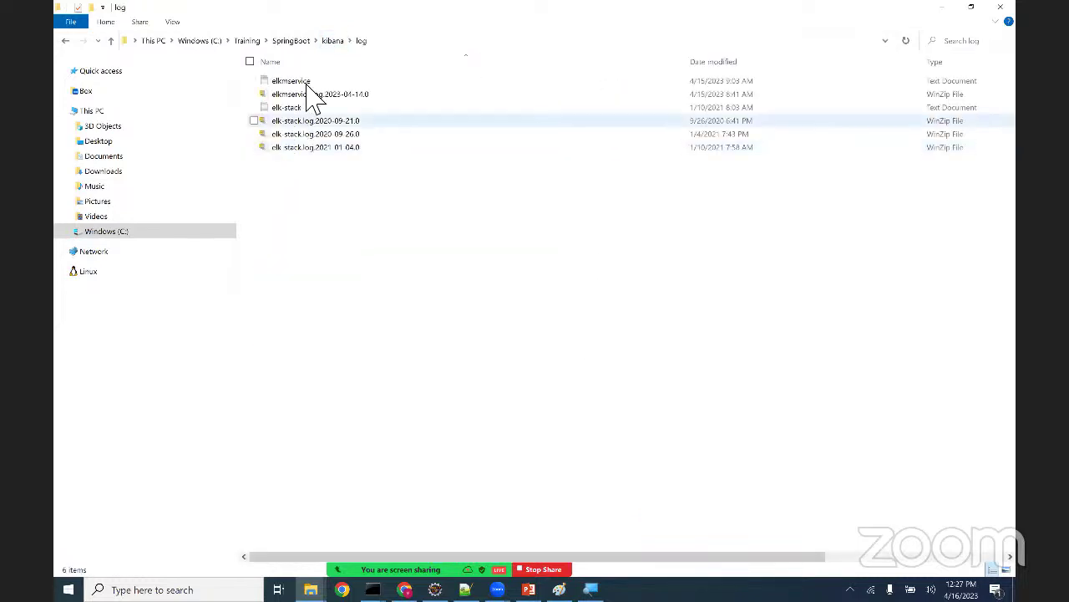
{"action": "left_click", "coordinate": [307, 82]}
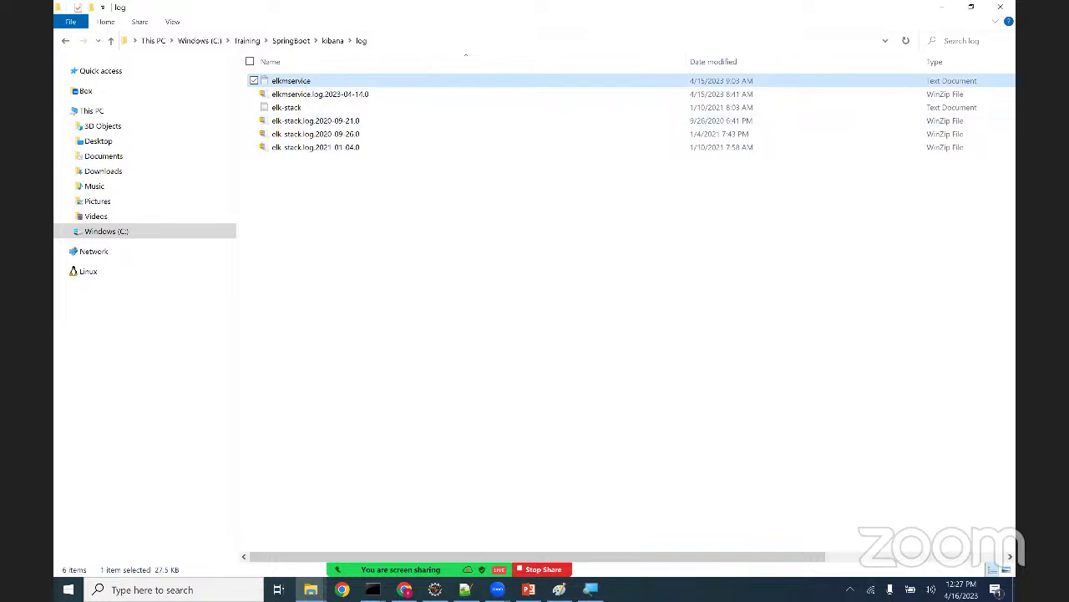
- Return to Eclipse and revisit the logger.info lines in DbServiceResource.java and StockResource.java
{"action": "key", "text": "alt+Tab"}
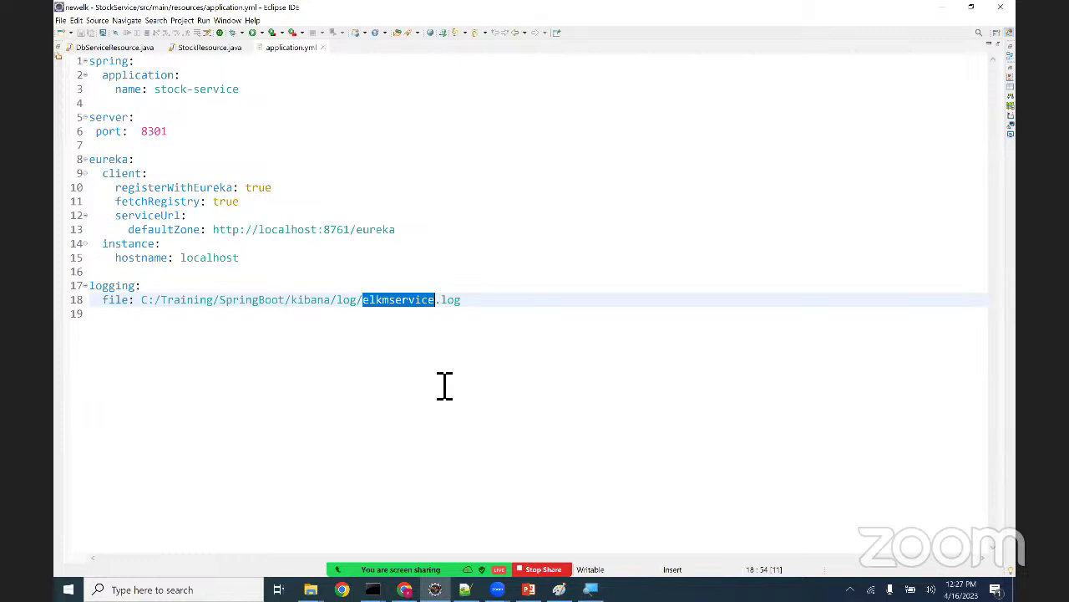
{"action": "left_click", "coordinate": [125, 48]}
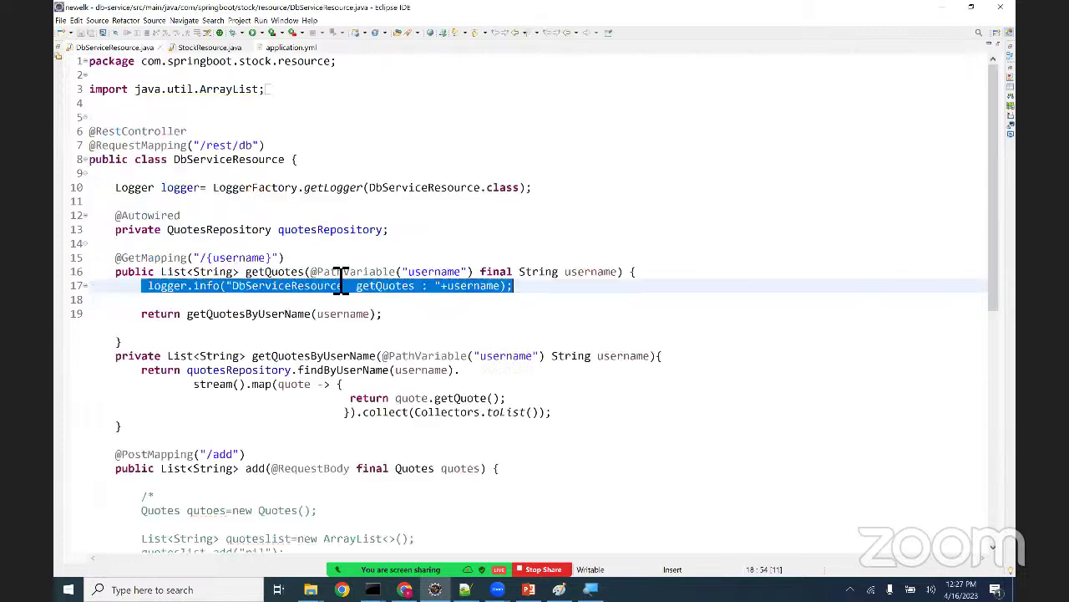
{"action": "left_click", "coordinate": [264, 286]}
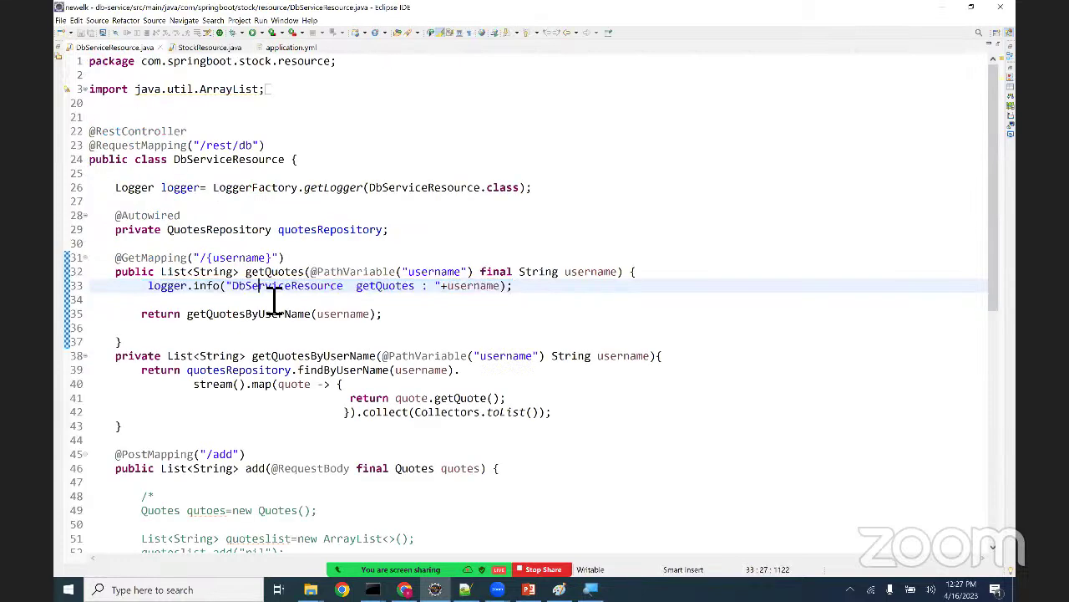
{"action": "left_click", "coordinate": [213, 49]}
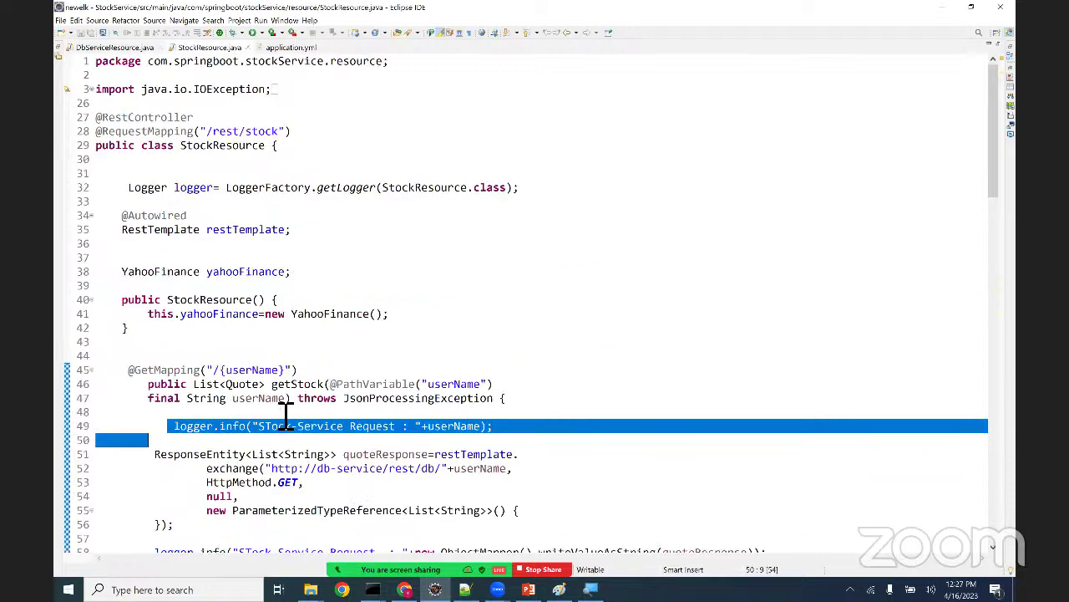
{"action": "left_click", "coordinate": [286, 412]}
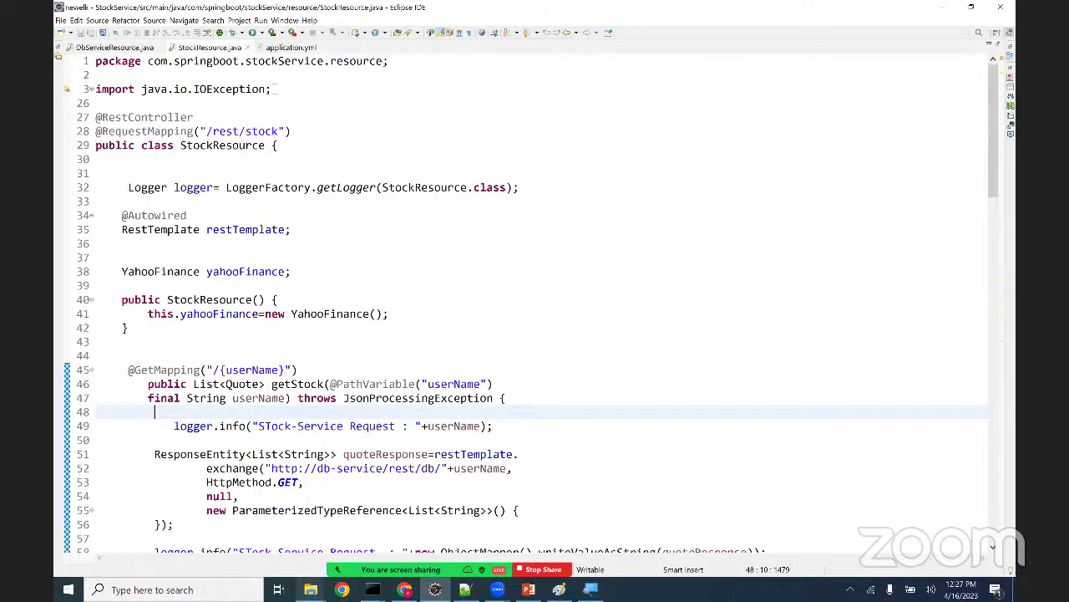
- View the properties of StockService's application.yml, highlight the location up to the newelk folder, and close them without applying changes
{"action": "left_click", "coordinate": [311, 589]}
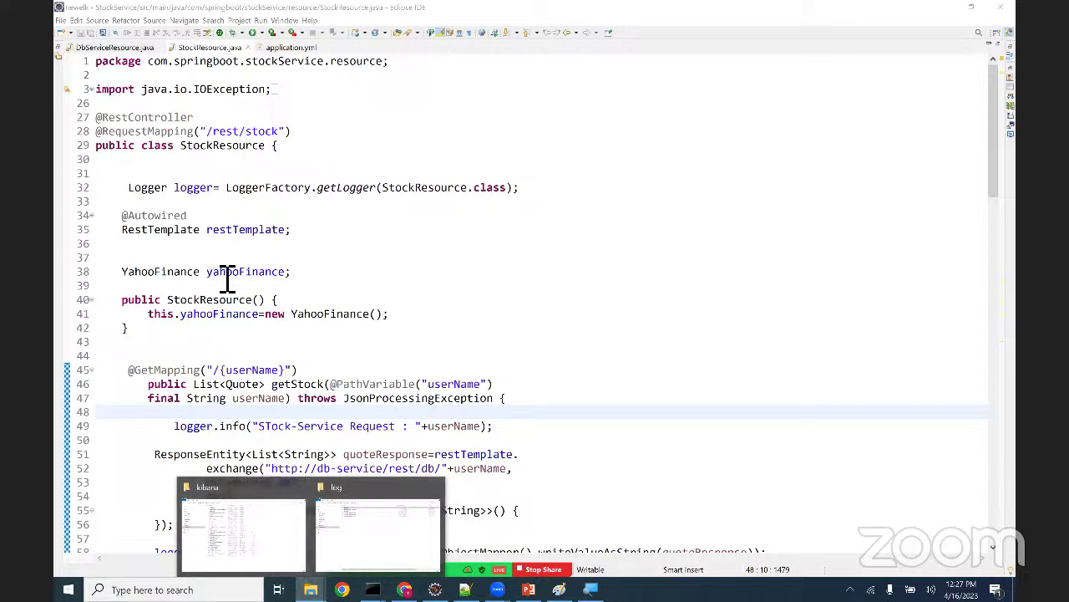
{"action": "left_click", "coordinate": [58, 58]}
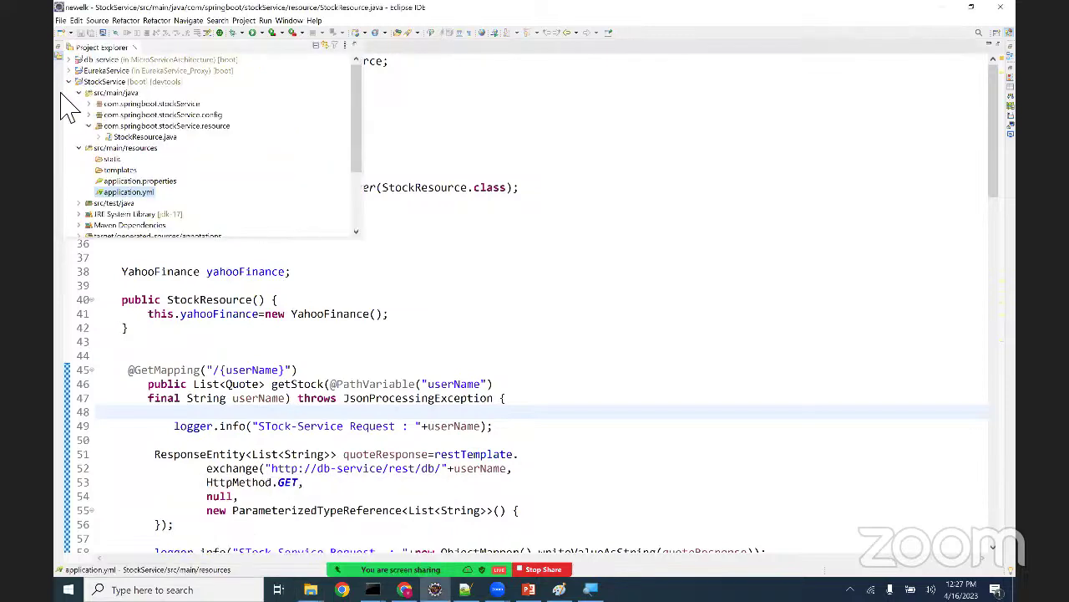
{"action": "right_click", "coordinate": [148, 201]}
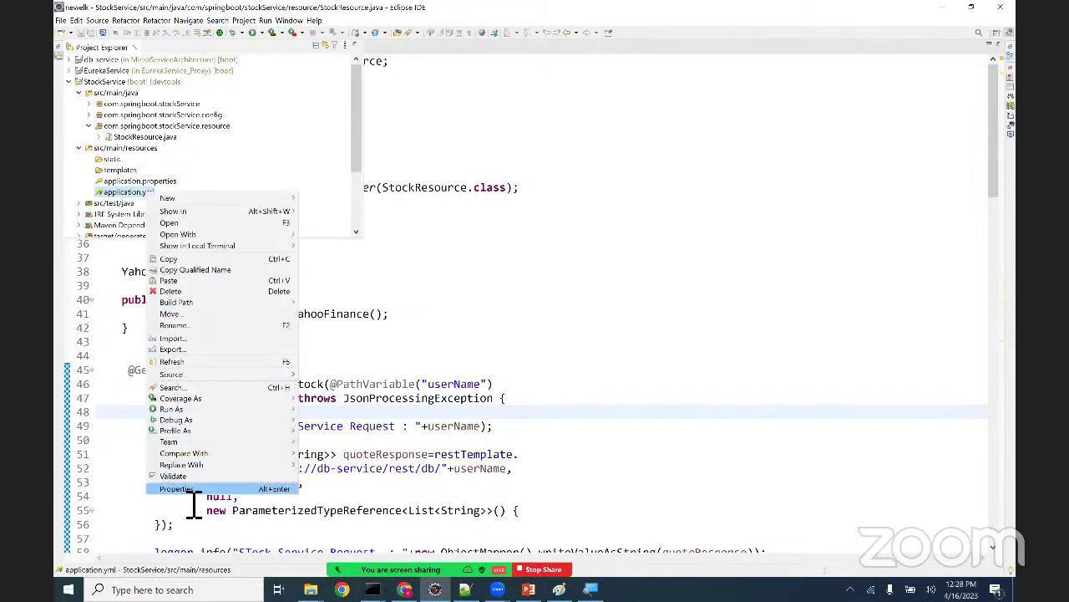
{"action": "left_click", "coordinate": [188, 481]}
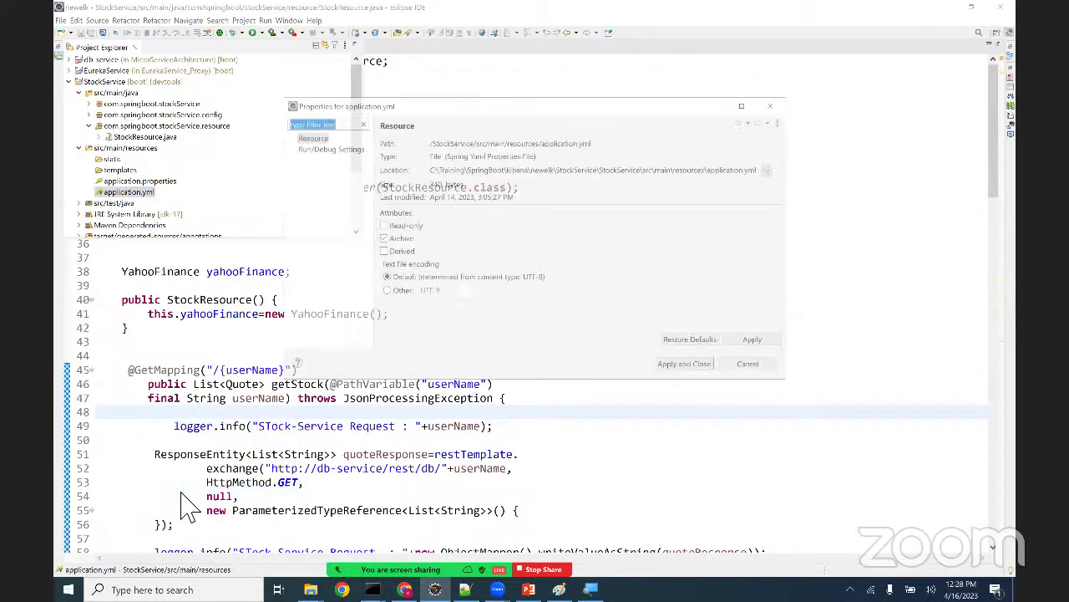
{"action": "left_click", "coordinate": [438, 179]}
{"action": "left_click_drag", "start_coordinate": [439, 179], "coordinate": [566, 184]}
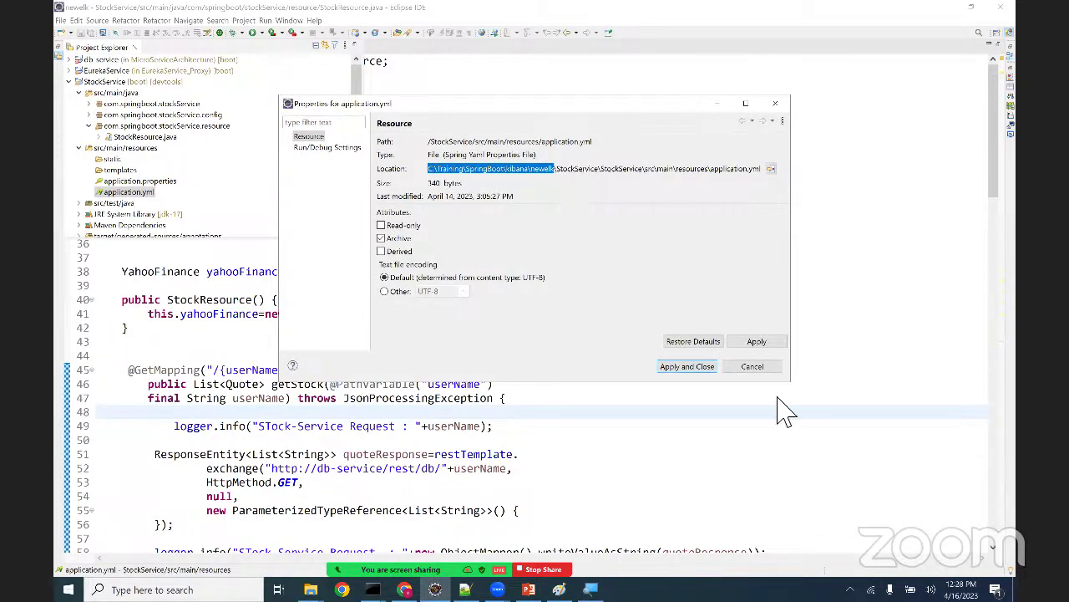
{"action": "left_click", "coordinate": [750, 367]}
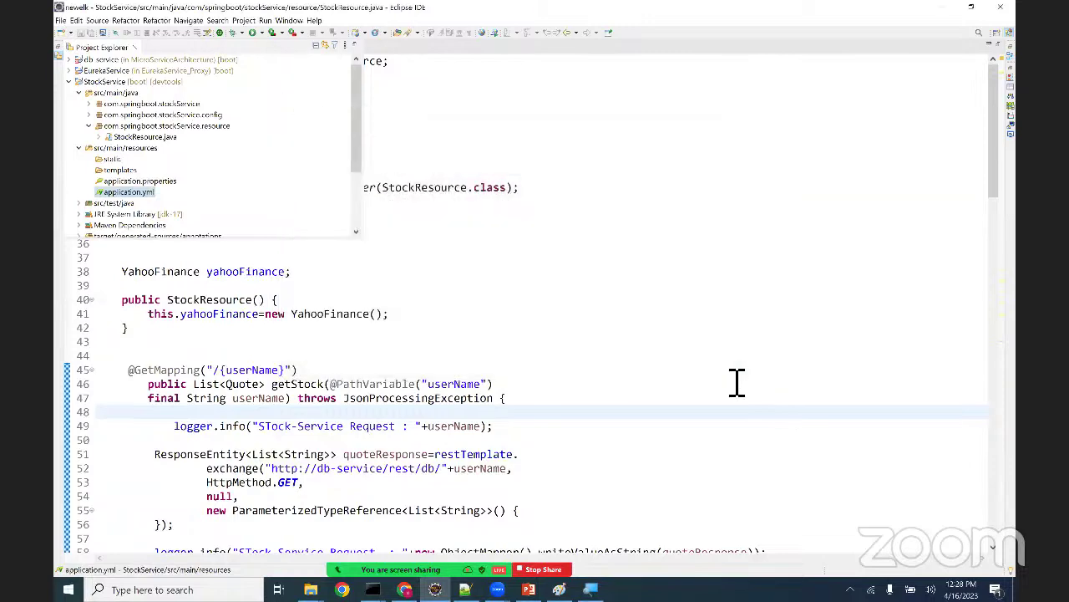
- Switch to File Explorer and go to the folder C:\Training\SpringBoot\kibana\newelk
{"action": "mouse_move", "coordinate": [311, 589]}
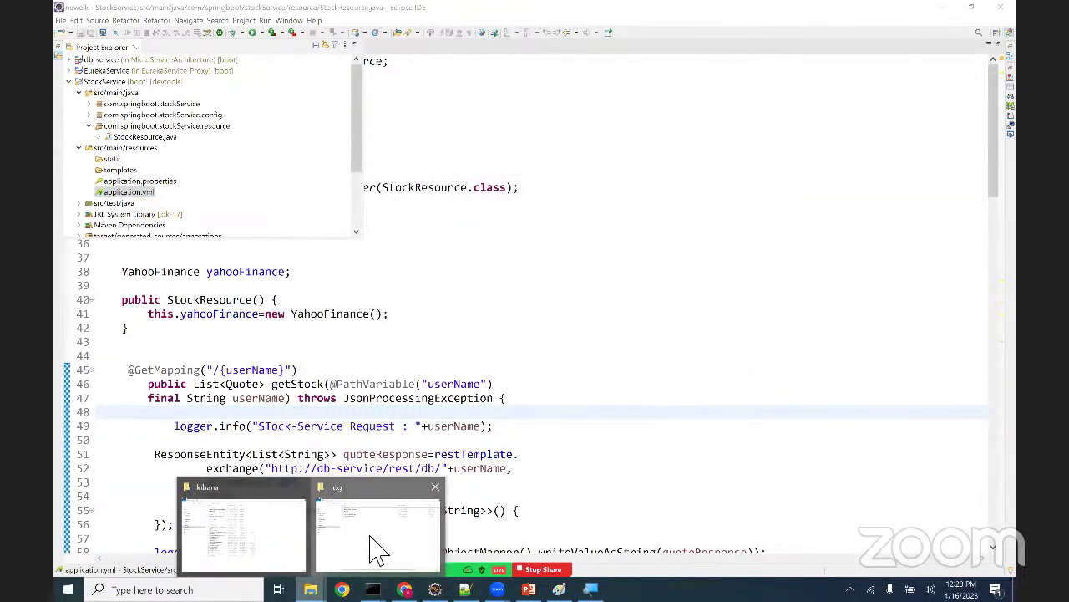
{"action": "left_click", "coordinate": [374, 548]}
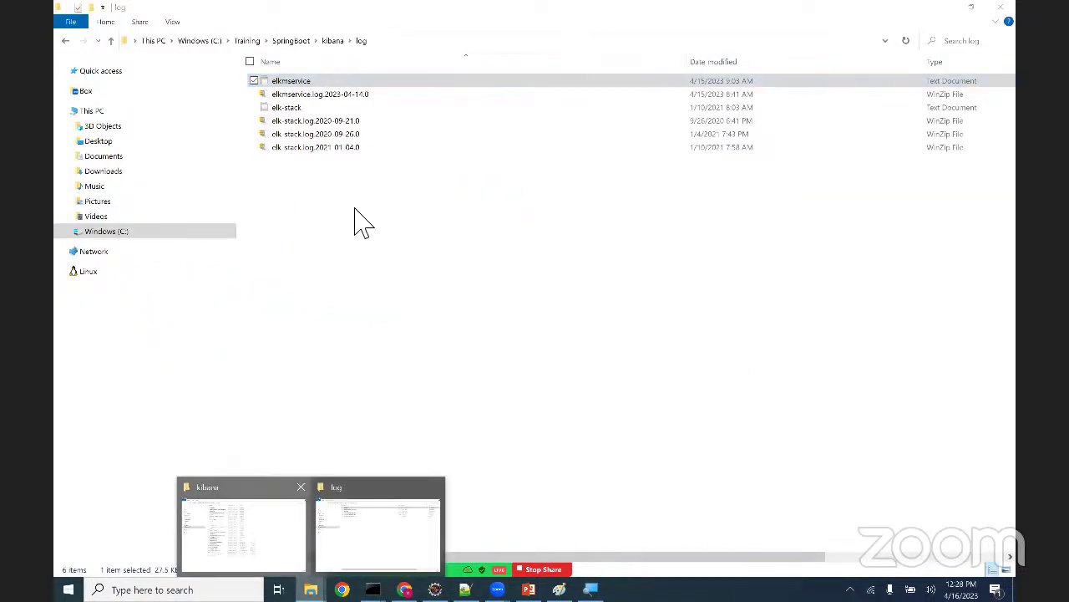
{"action": "left_click", "coordinate": [332, 40]}
{"action": "left_click", "coordinate": [407, 44]}
{"action": "left_click", "coordinate": [407, 43]}
{"action": "type", "text": "ewelk"}
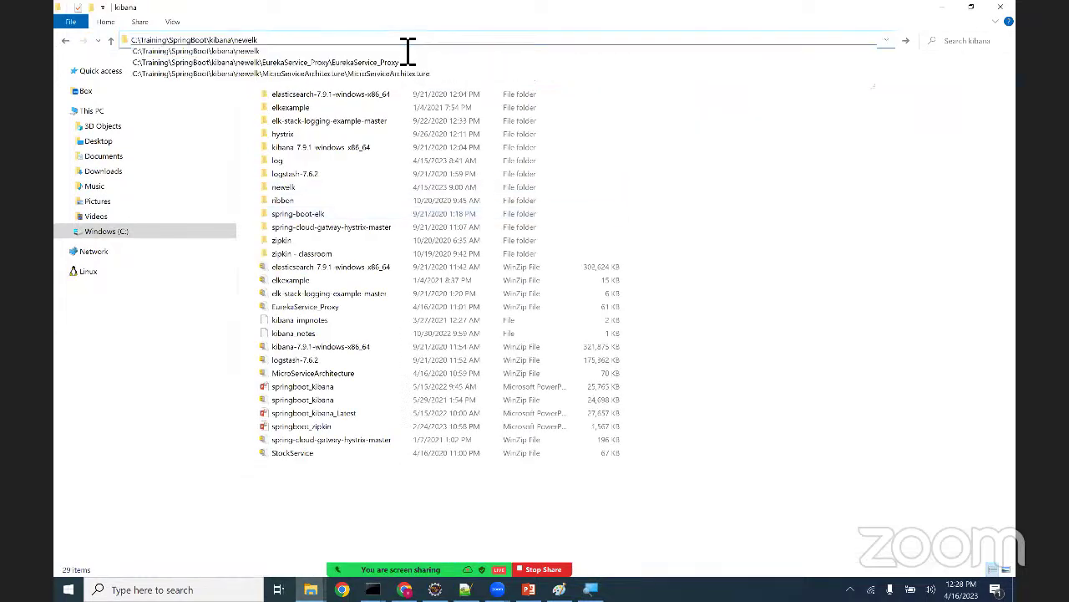
{"action": "key", "text": "Return"}
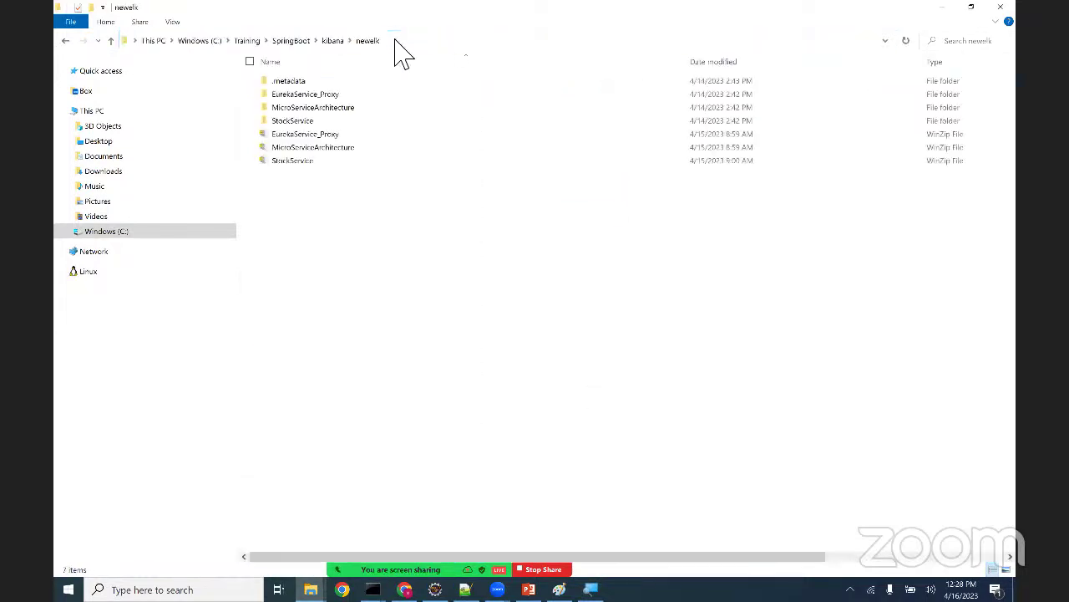
- Open the target folder inside the nested EurekaService_Proxy project folder
{"action": "double_click", "coordinate": [328, 94]}
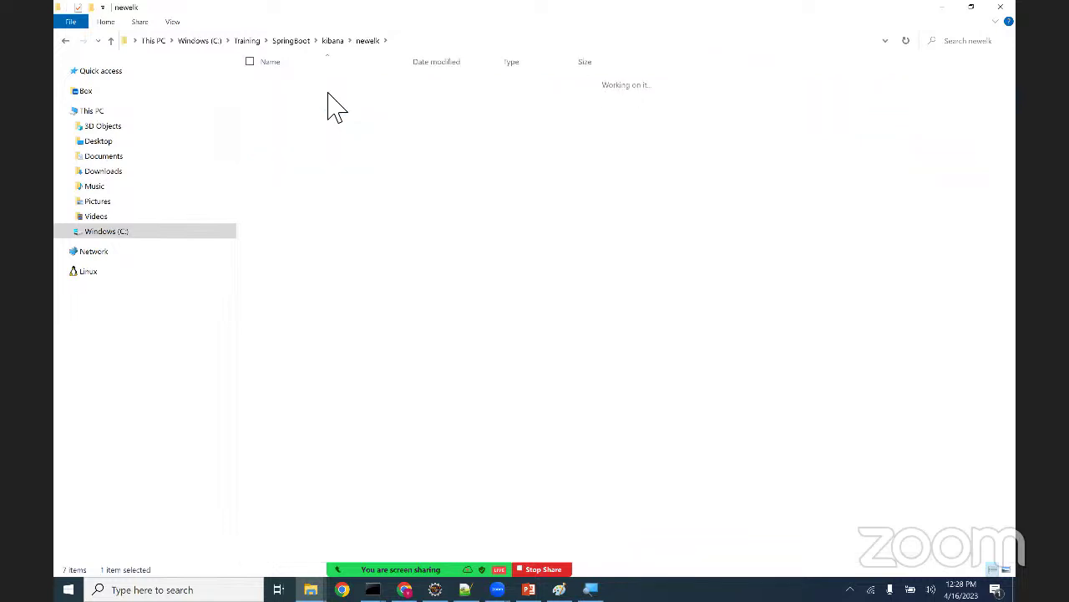
{"action": "double_click", "coordinate": [329, 94]}
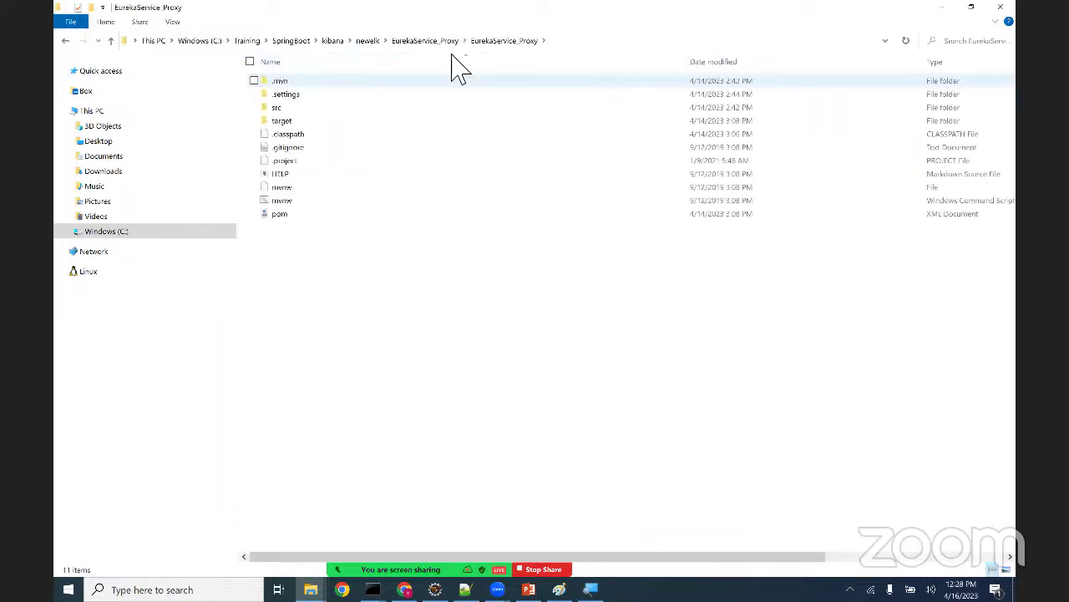
{"action": "left_click", "coordinate": [585, 47]}
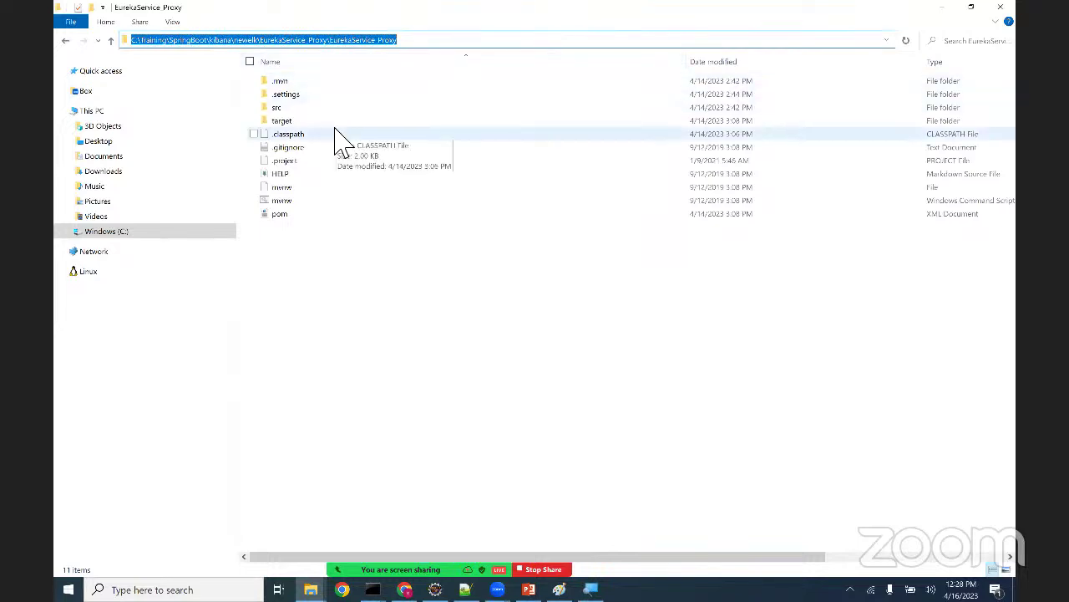
{"action": "double_click", "coordinate": [337, 124]}
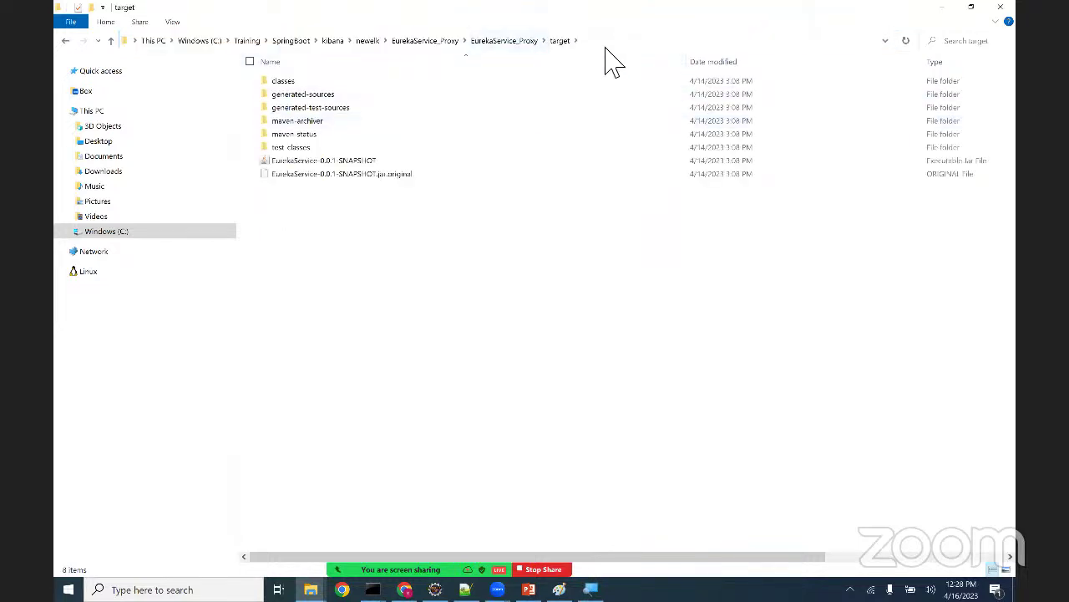
- Open a command prompt in the EurekaService_Proxy target folder and run java -jar EurekaService-0.0.1-SNAPSHOT.jar
{"action": "left_click", "coordinate": [608, 46]}
{"action": "type", "text": "cmd.exe"}
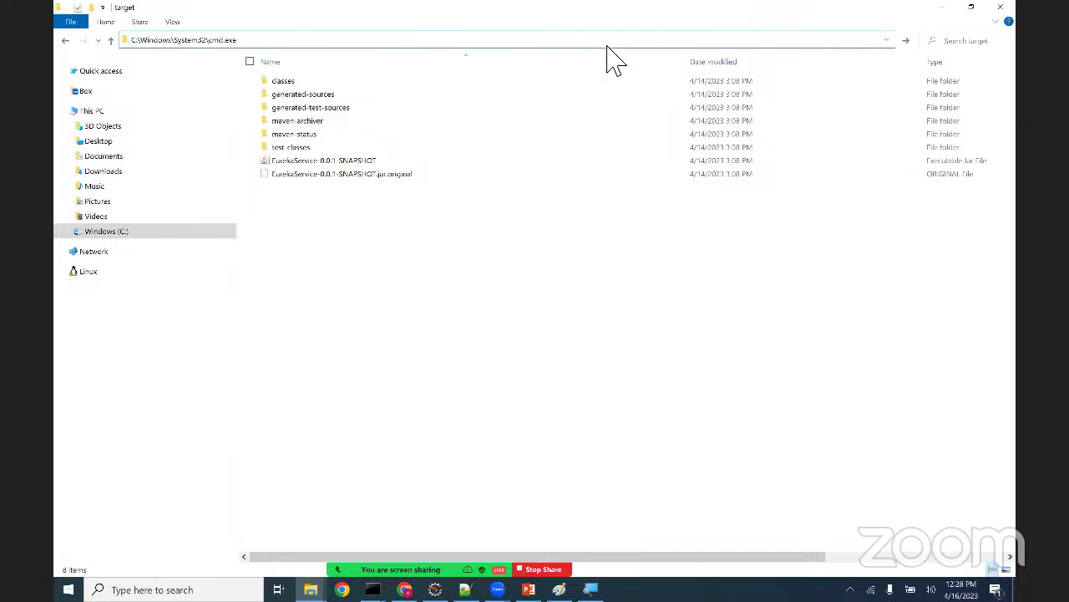
{"action": "key", "text": "Return"}
{"action": "type", "text": "jav"}
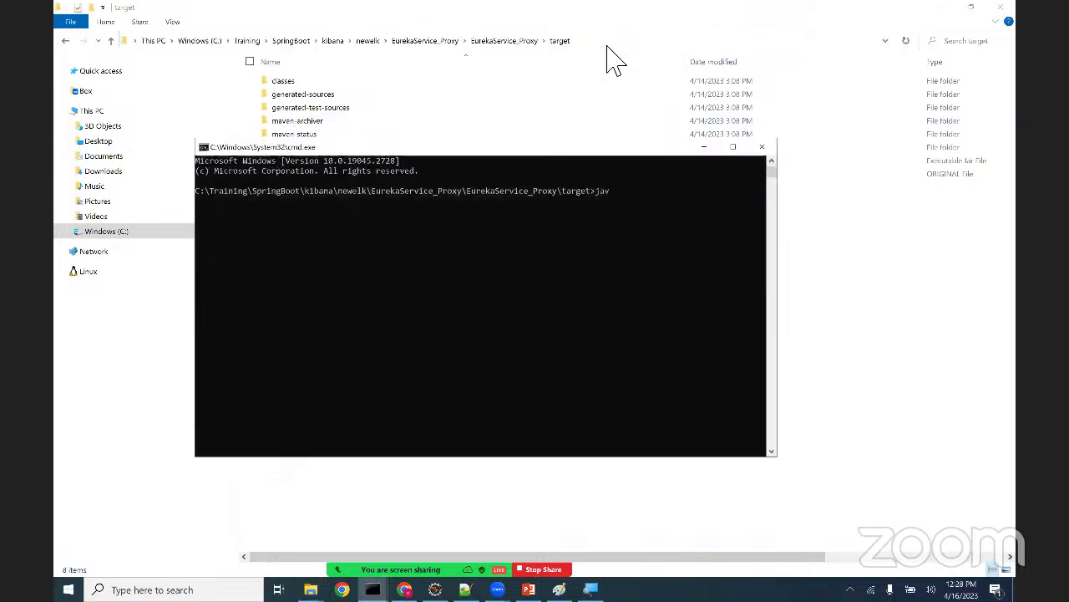
{"action": "type", "text": "a -jar"}
{"action": "left_click_drag", "start_coordinate": [477, 147], "coordinate": [468, 193]}
{"action": "type", "text": "E"}
{"action": "key", "text": "Tab"}
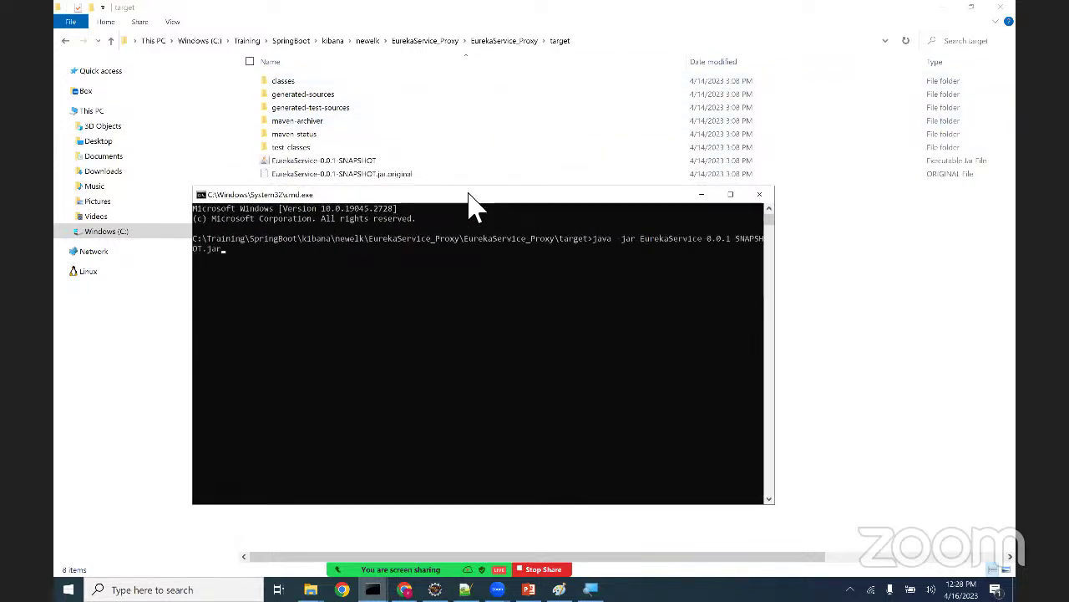
{"action": "key", "text": "Return"}
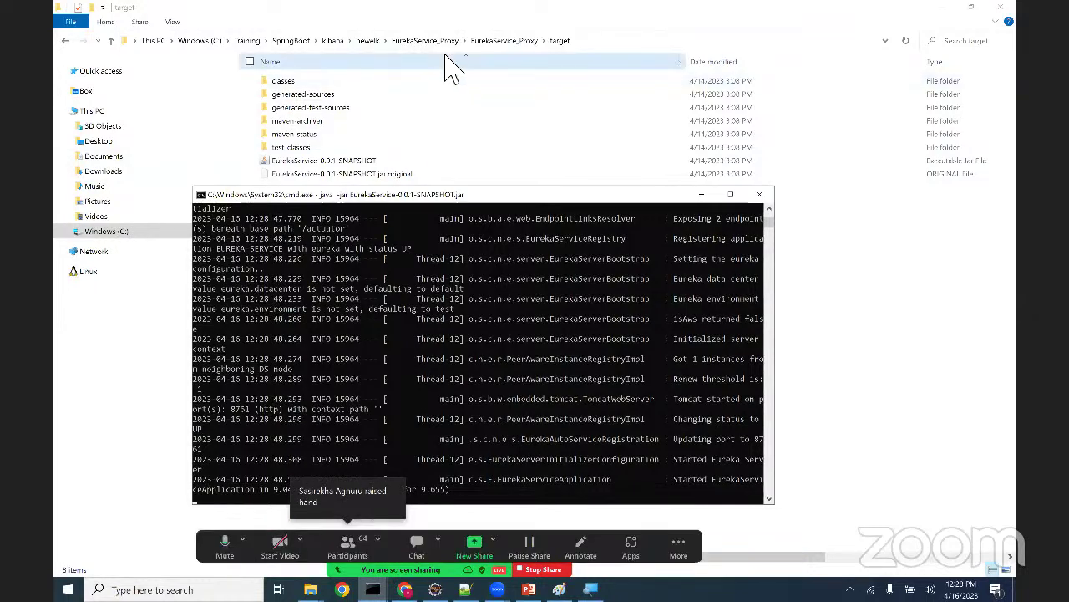
- Return to the newelk folder in File Explorer and open the target folder of the nested MicroServiceArchitecture project
{"action": "left_click", "coordinate": [367, 46]}
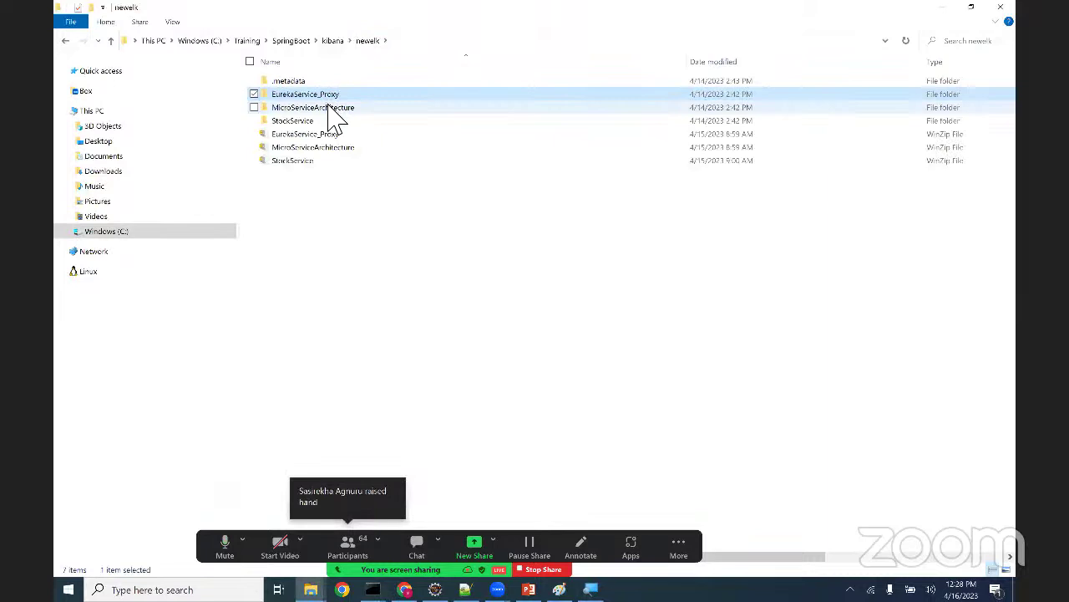
{"action": "double_click", "coordinate": [332, 108]}
{"action": "double_click", "coordinate": [328, 84]}
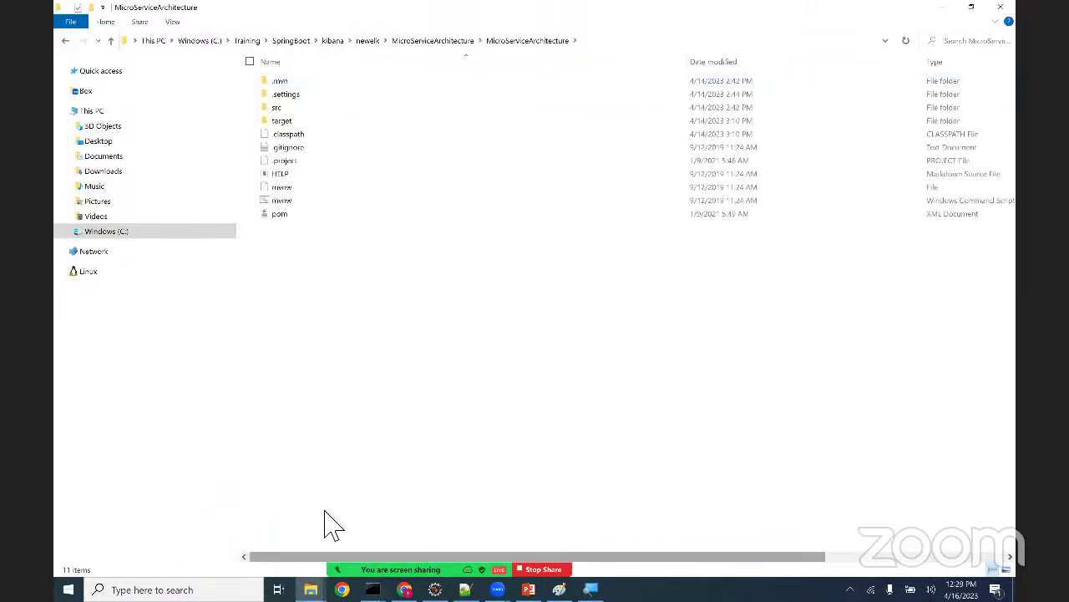
{"action": "double_click", "coordinate": [304, 123]}
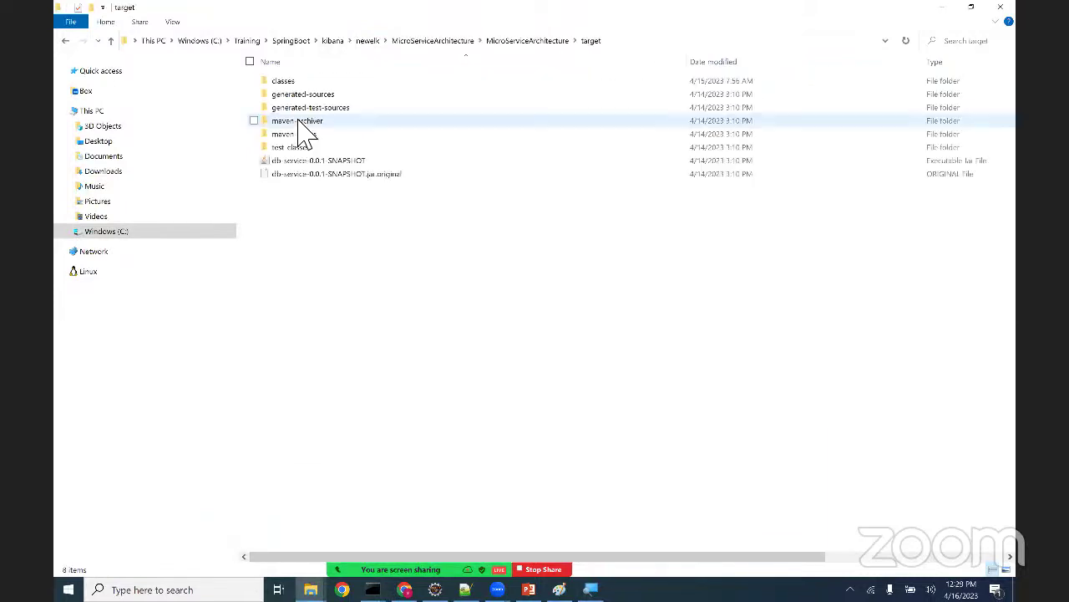
- Open a command prompt in the MicroServiceArchitecture target folder and run java -jar db-service-0.0.1-SNAPSHOT.jar
{"action": "left_click", "coordinate": [657, 43]}
{"action": "type", "text": "cmd"}
{"action": "key", "text": "Return"}
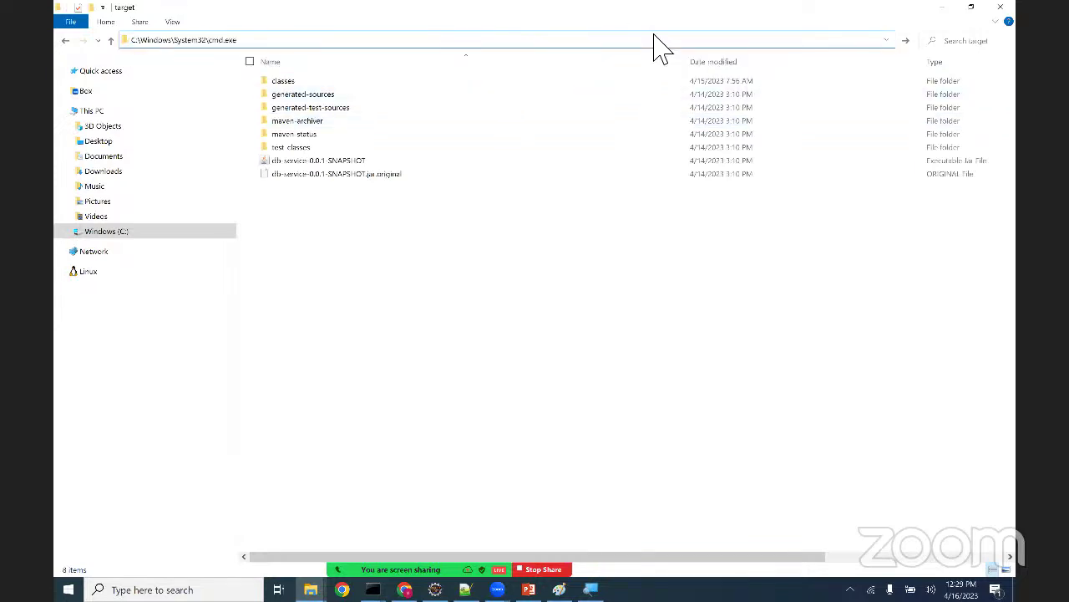
{"action": "type", "text": "java -jar"}
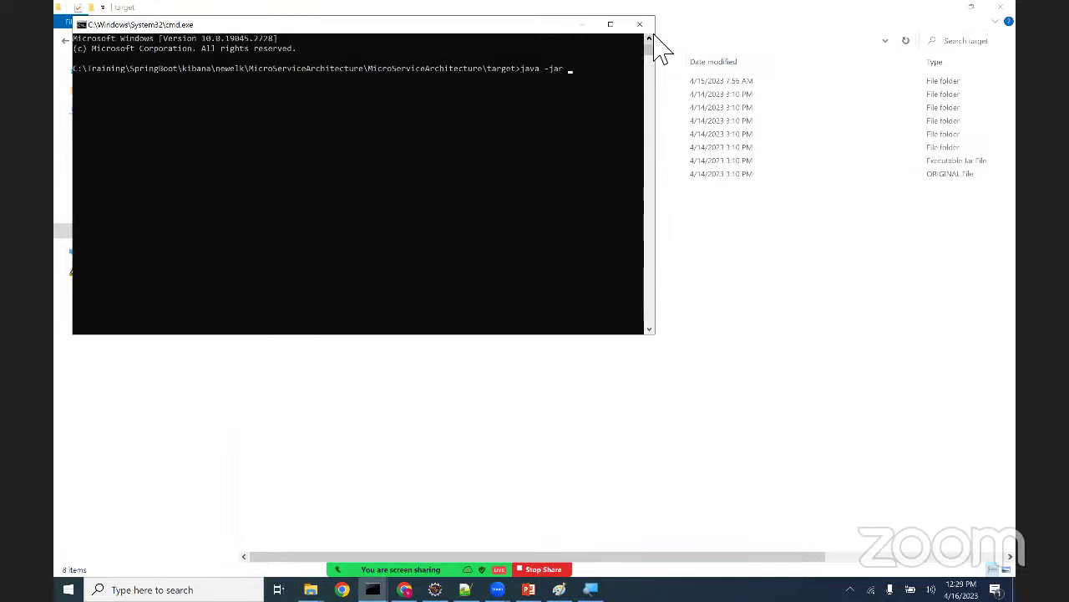
{"action": "key", "text": "Tab"}
{"action": "key", "text": "Tab"}
{"action": "key", "text": "Tab"}
{"action": "key", "text": "Tab"}
{"action": "key", "text": "Tab"}
{"action": "key", "text": "Tab"}
{"action": "key", "text": "Tab"}
{"action": "key", "text": "Tab"}
{"action": "key", "text": "Tab"}
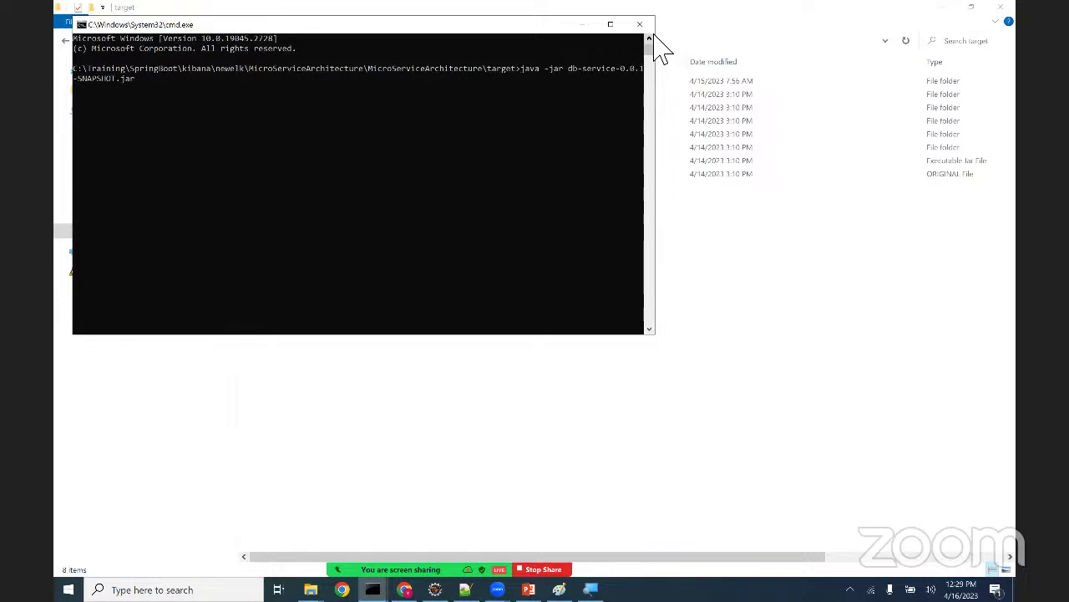
{"action": "key", "text": "Return"}
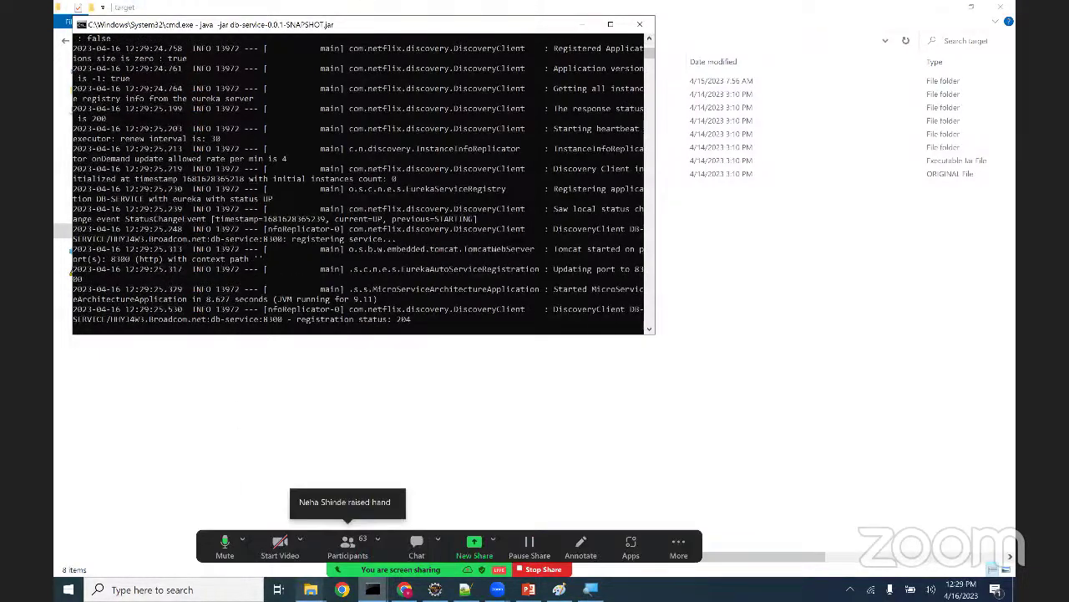
- Go back to the newelk folder in File Explorer and open the target folder of the nested StockService project
{"action": "left_click", "coordinate": [580, 406]}
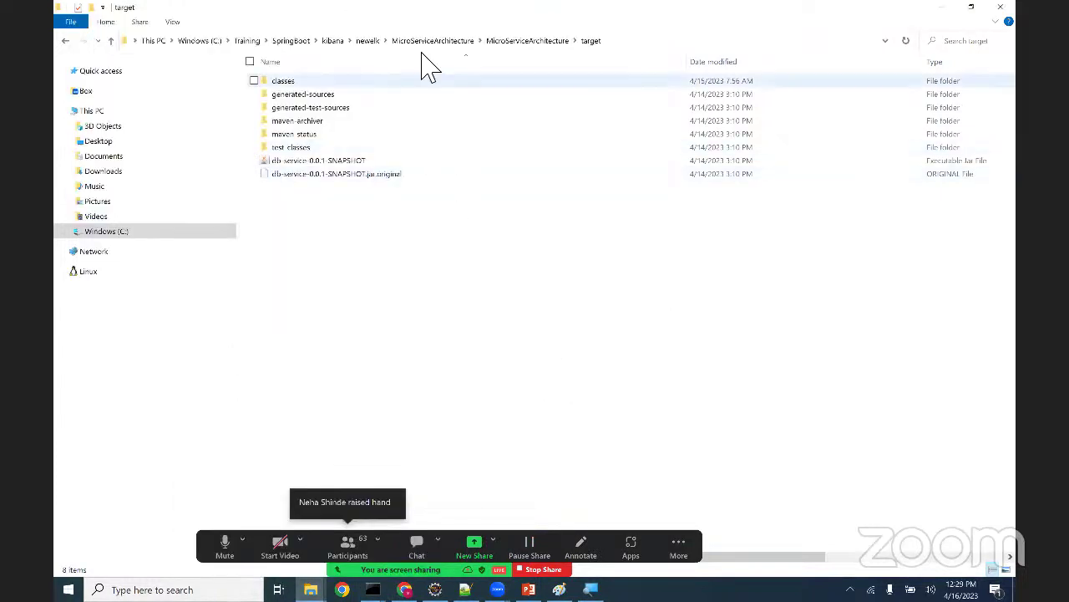
{"action": "left_click", "coordinate": [367, 42]}
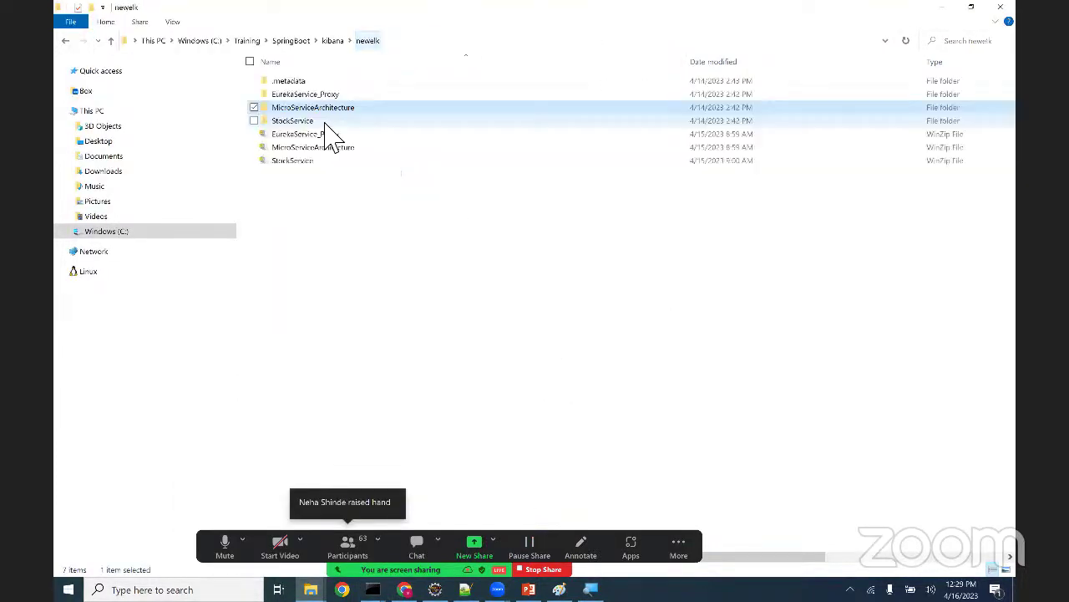
{"action": "double_click", "coordinate": [326, 121]}
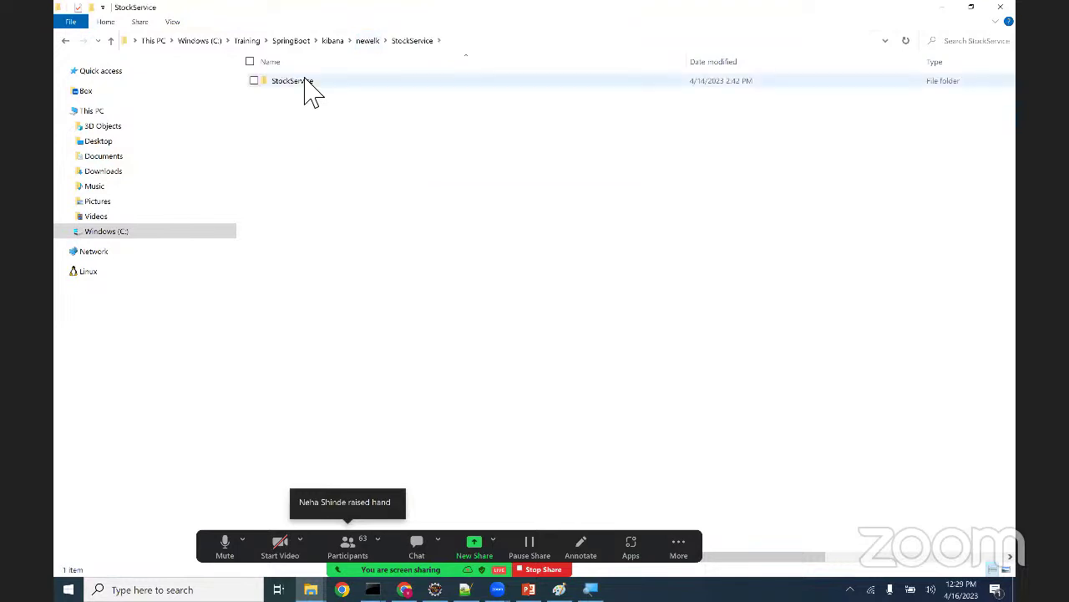
{"action": "double_click", "coordinate": [306, 84]}
{"action": "double_click", "coordinate": [301, 120]}
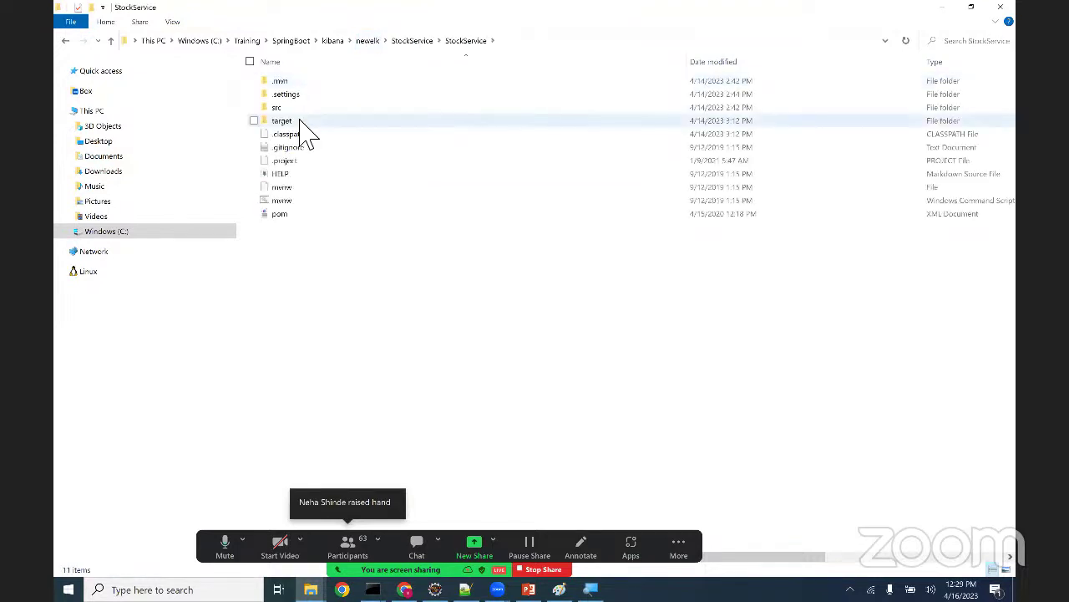
- Open a command prompt in the StockService target folder and run java -jar StockService-0.0.1-SNAPSHOT.jar
{"action": "left_click", "coordinate": [587, 41]}
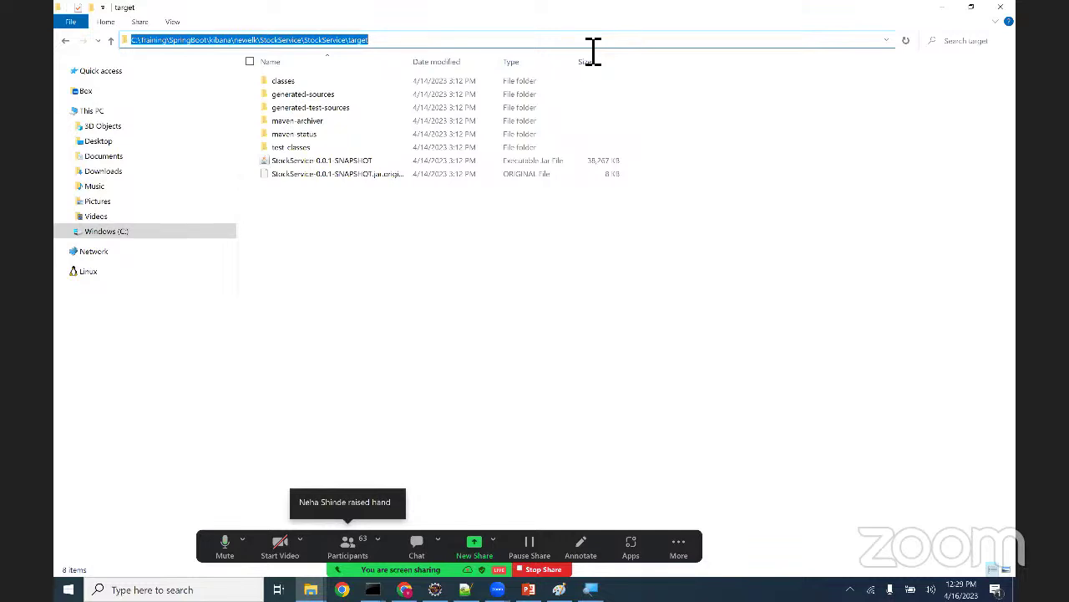
{"action": "type", "text": "cmd"}
{"action": "key", "text": "Return"}
{"action": "type", "text": "java "}
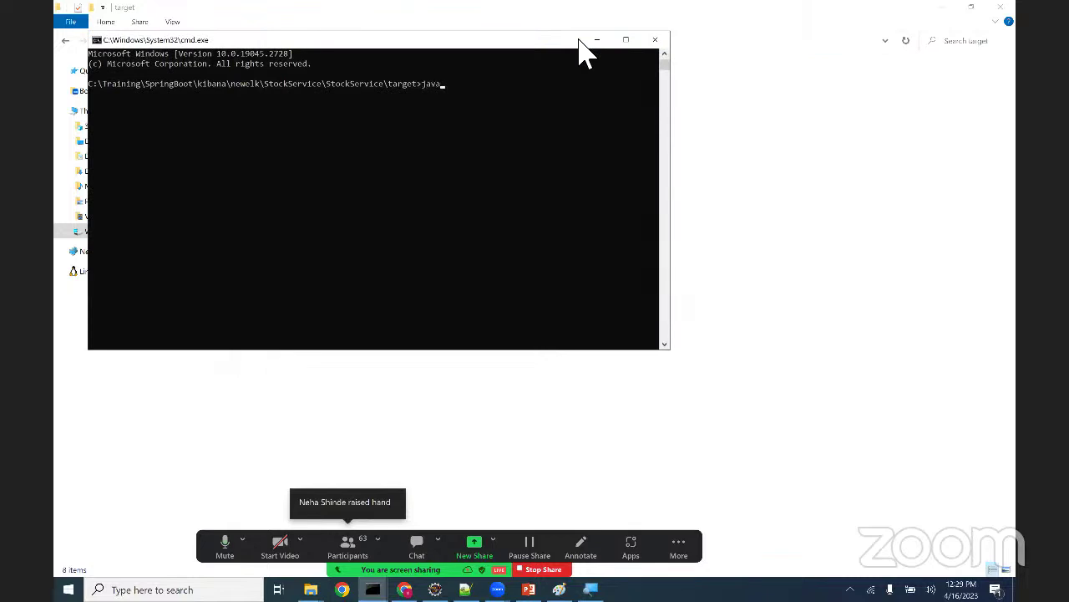
{"action": "type", "text": "-j"}
{"action": "type", "text": "S"}
{"action": "key", "text": "Tab"}
{"action": "key", "text": "Return"}
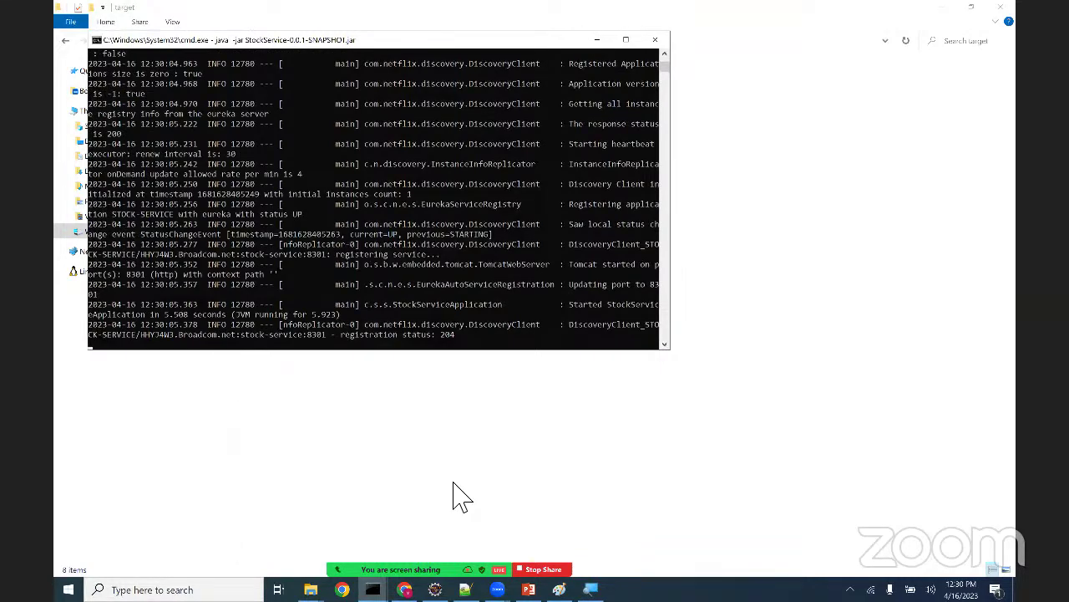
- Switch to Chrome, check the DB-SERVICE and STOCK-SERVICE registrations at localhost:8761 in a new tab, and close that tab
{"action": "key", "text": "alt+Tab"}
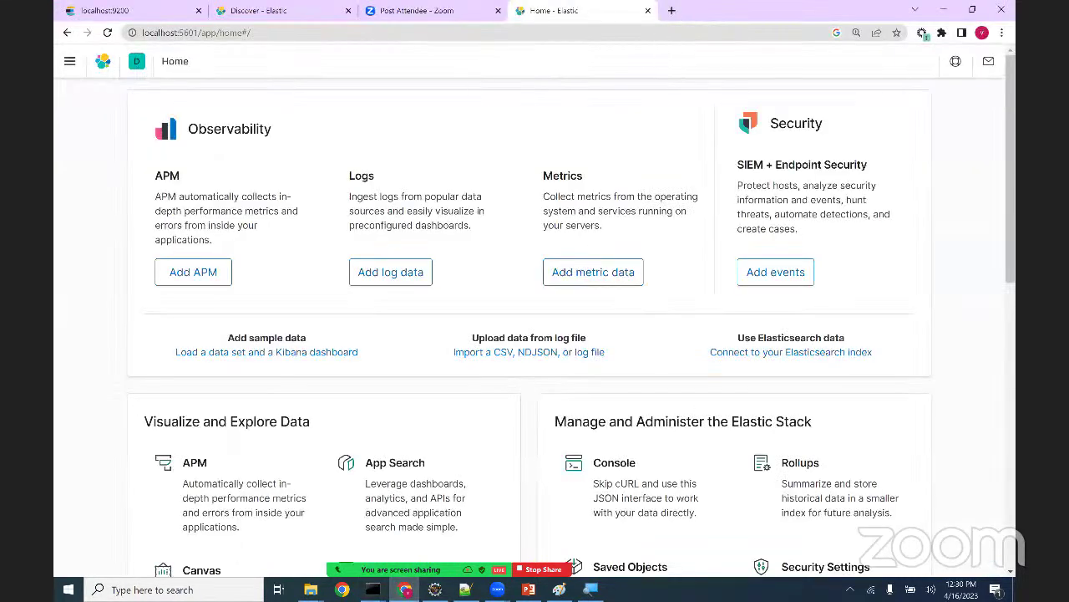
{"action": "left_click", "coordinate": [672, 10]}
{"action": "type", "text": "localhost:15672"}
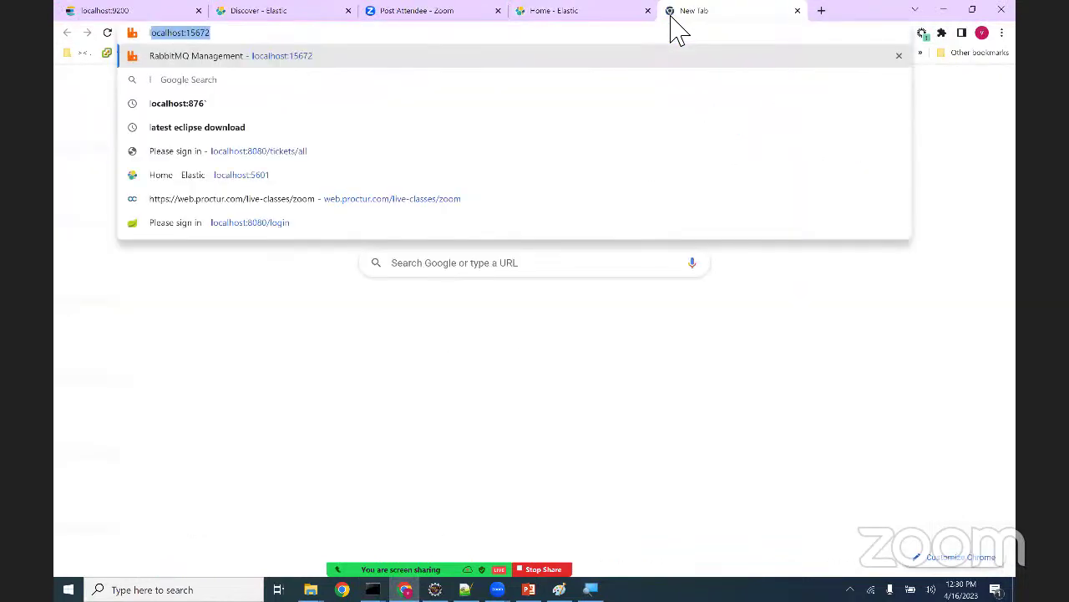
{"action": "key", "text": "Right"}
{"action": "key", "text": "BackSpace"}
{"action": "key", "text": "BackSpace"}
{"action": "key", "text": "BackSpace"}
{"action": "key", "text": "BackSpace"}
{"action": "key", "text": "BackSpace"}
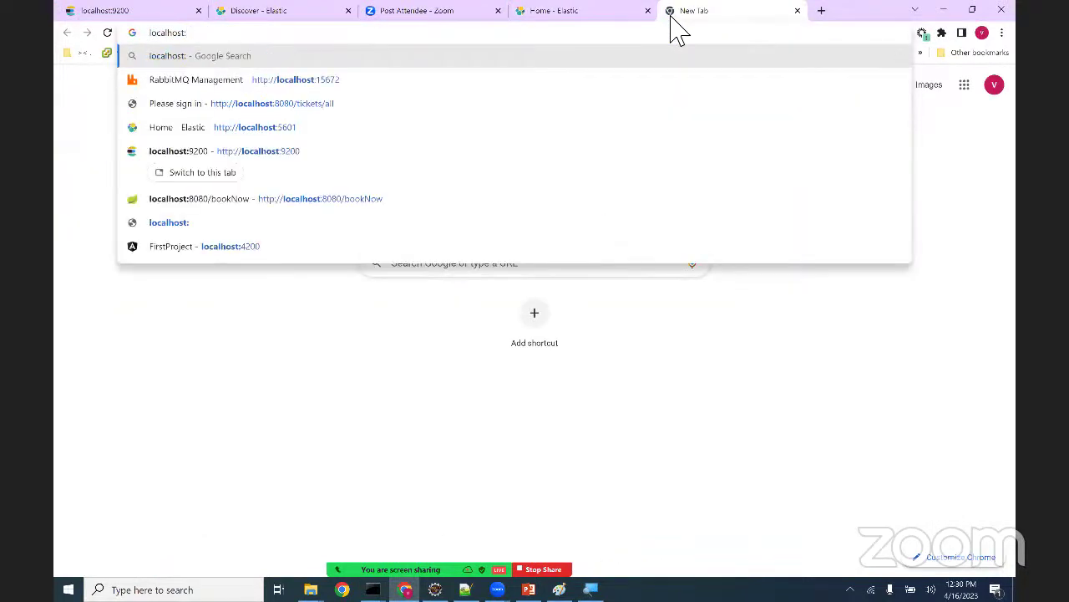
{"action": "type", "text": "8761"}
{"action": "key", "text": "Return"}
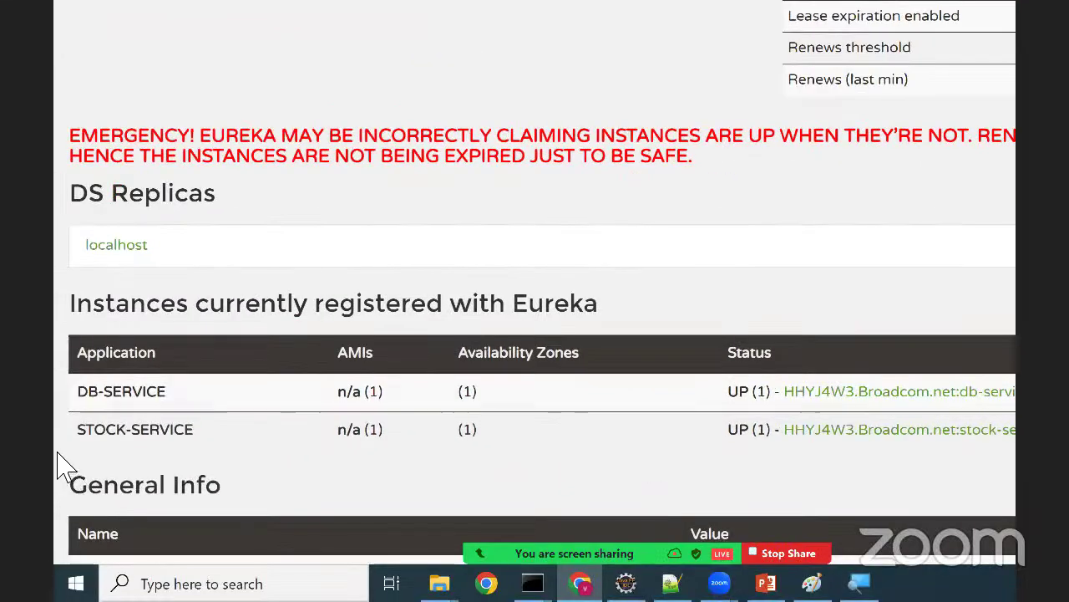
{"action": "left_click_drag", "start_coordinate": [84, 473], "coordinate": [186, 504]}
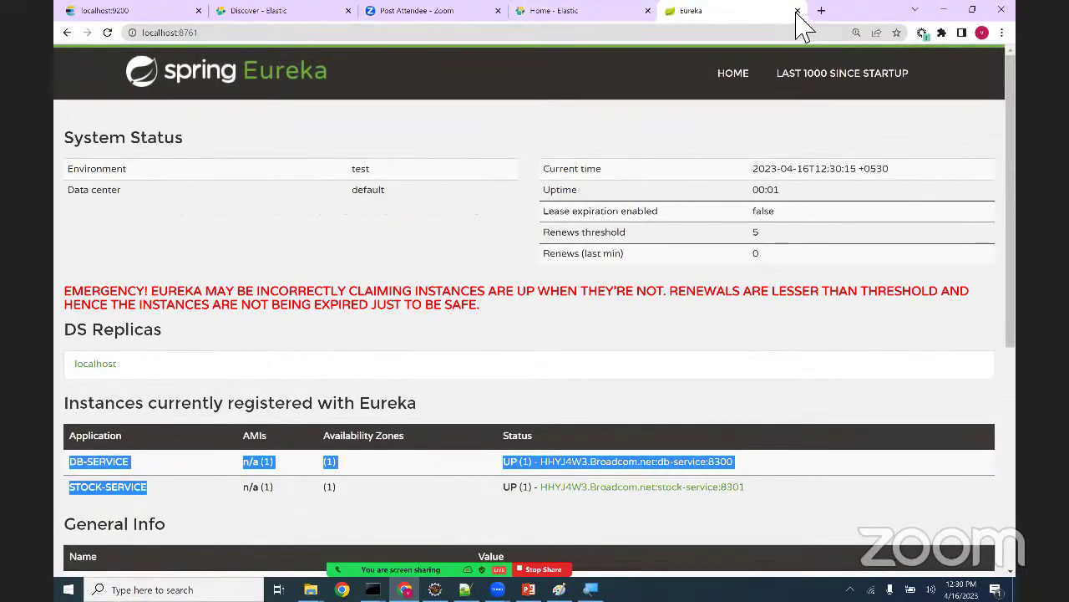
{"action": "left_click", "coordinate": [797, 10]}
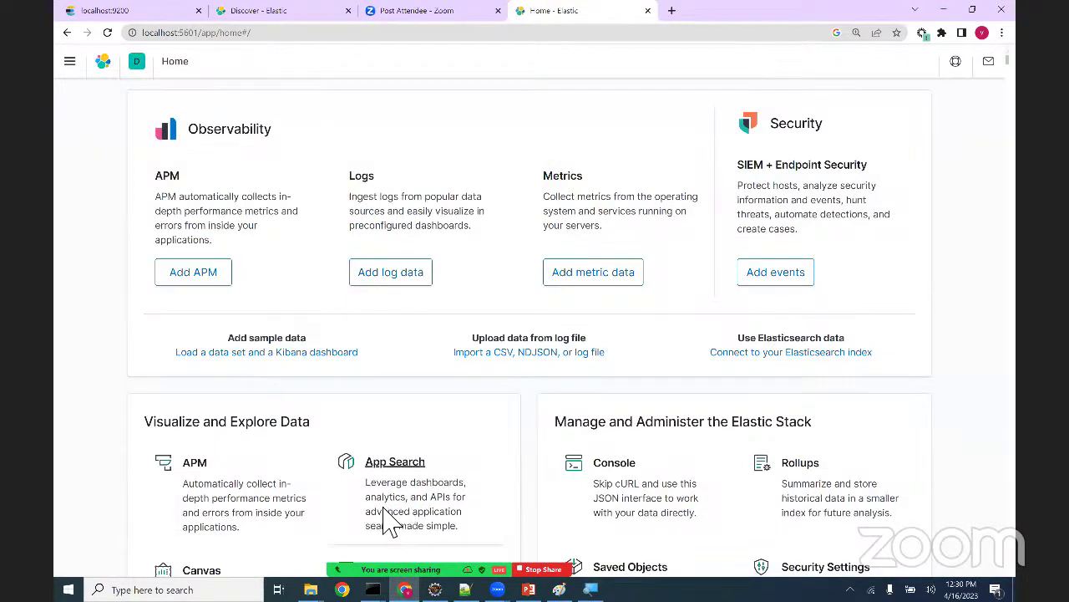
- Switch to the kibana log folder in File Explorer and open the elkmservice log file in Notepad++
{"action": "mouse_move", "coordinate": [310, 589]}
{"action": "left_click", "coordinate": [363, 554]}
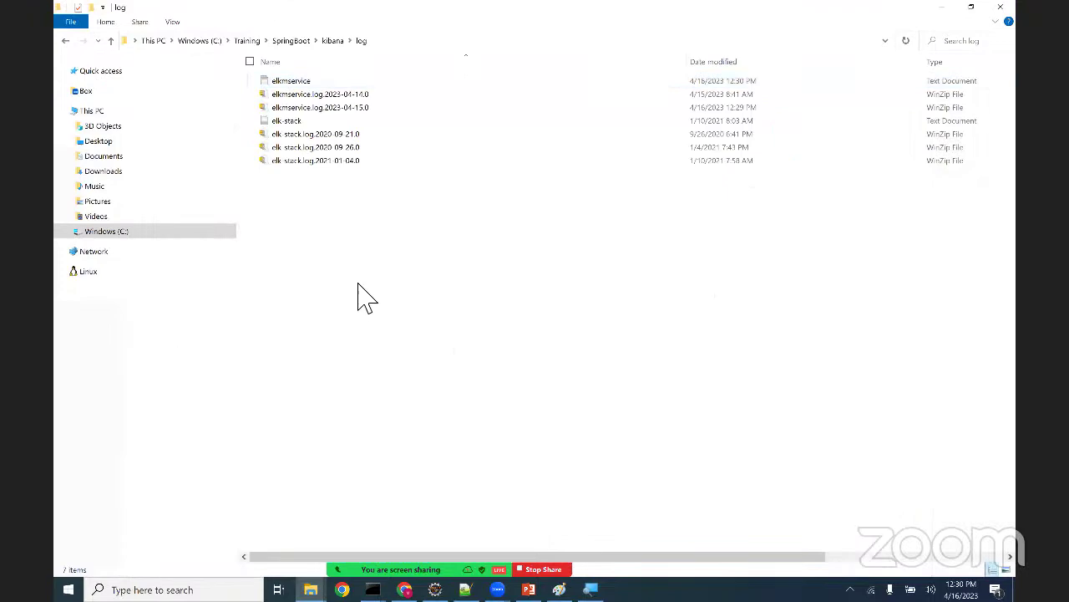
{"action": "right_click", "coordinate": [285, 81]}
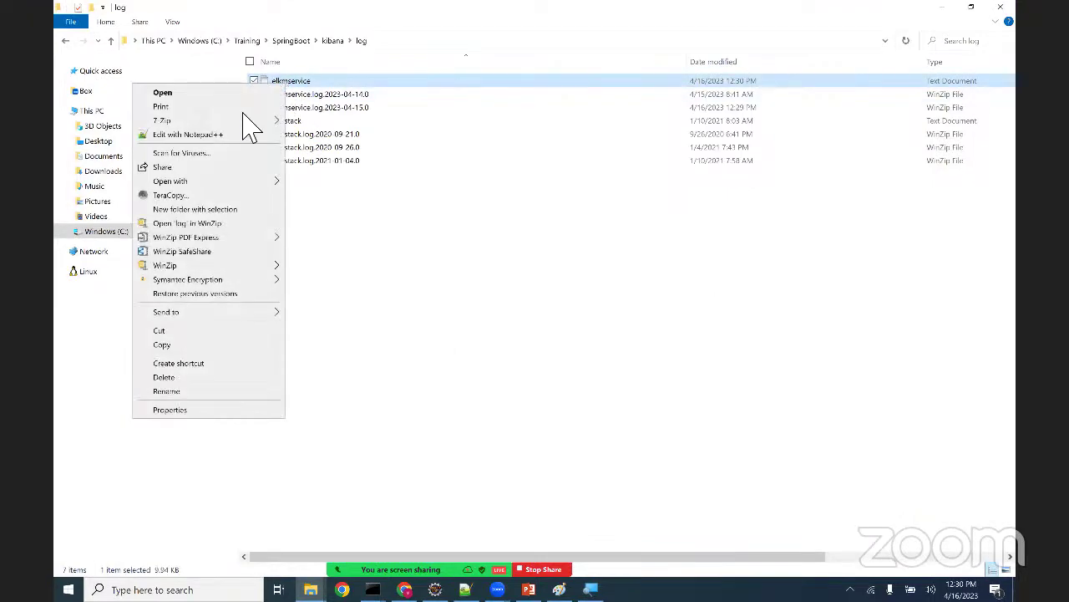
{"action": "left_click", "coordinate": [245, 135]}
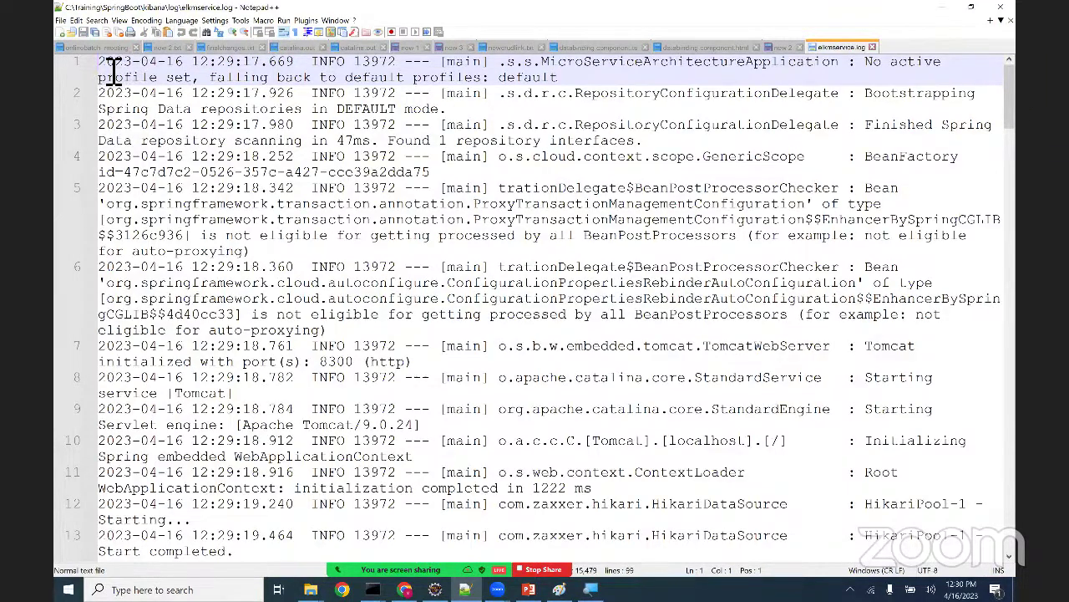
- Highlight the date and time of the first entry in elkmservice.log and look over the log entries
{"action": "left_click_drag", "start_coordinate": [110, 70], "coordinate": [275, 72]}
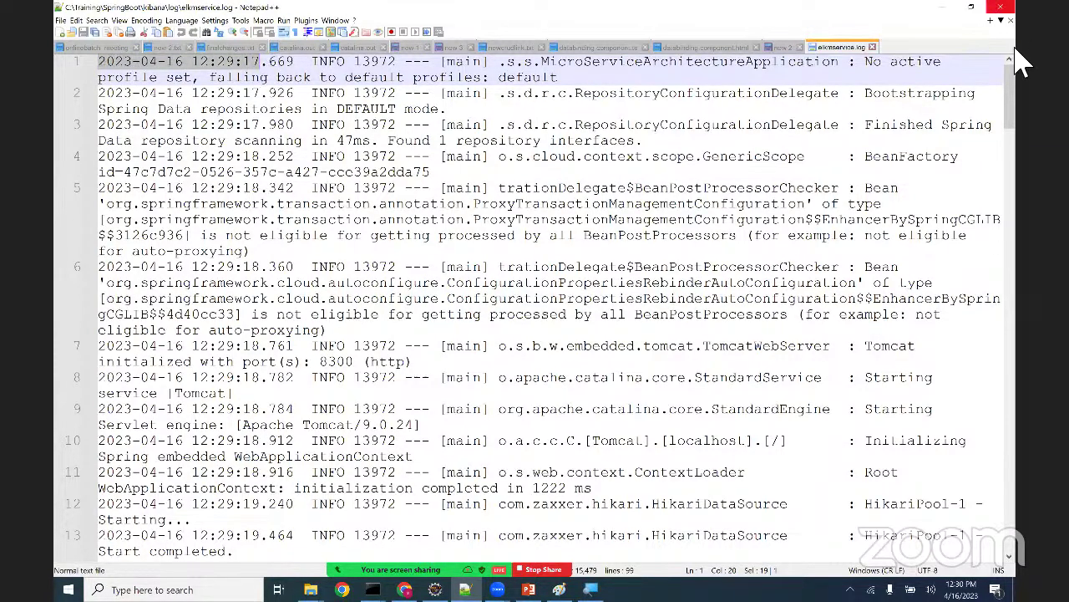
{"action": "left_click_drag", "start_coordinate": [1011, 104], "coordinate": [940, 303]}
{"action": "left_click_drag", "start_coordinate": [906, 407], "coordinate": [907, 313]}
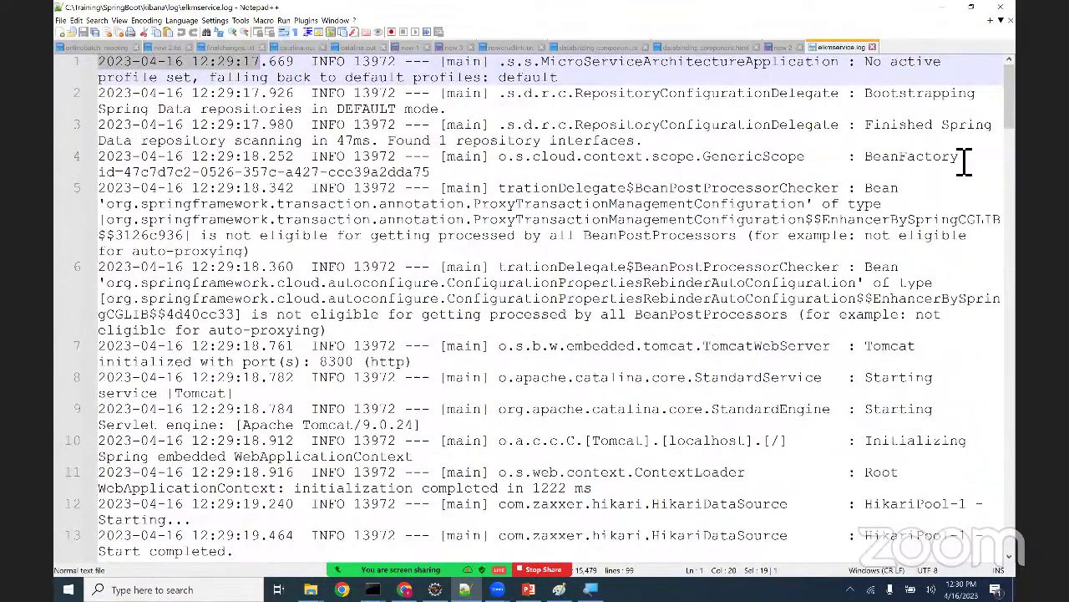
{"action": "left_click_drag", "start_coordinate": [1012, 133], "coordinate": [891, 548]}
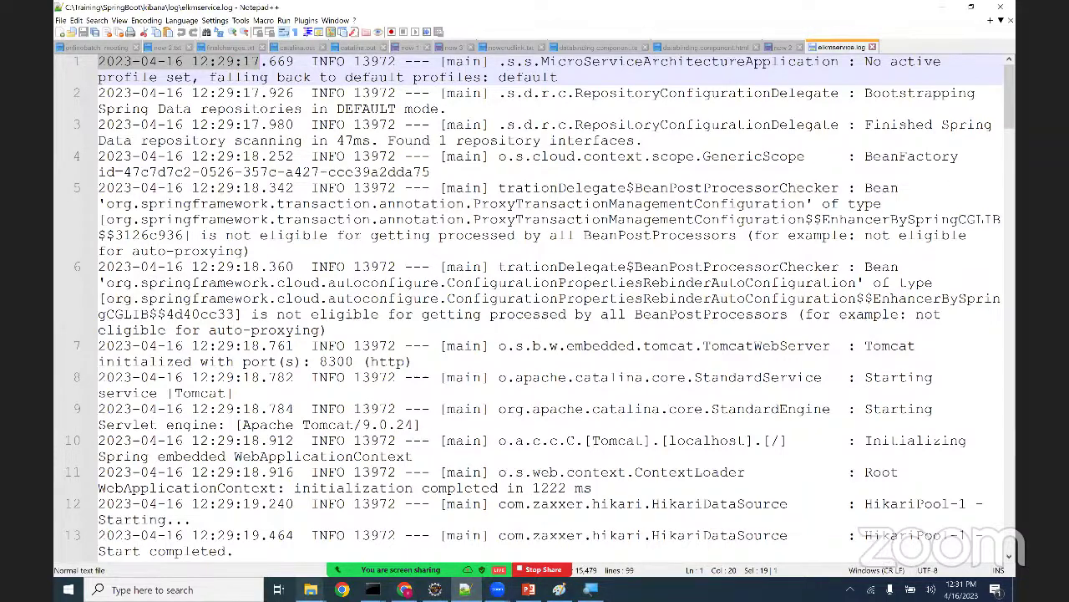
- Switch to File Explorer, open a new window and go to the C:\Training\SpringBoot folder
{"action": "left_click", "coordinate": [311, 589]}
{"action": "left_click", "coordinate": [398, 514]}
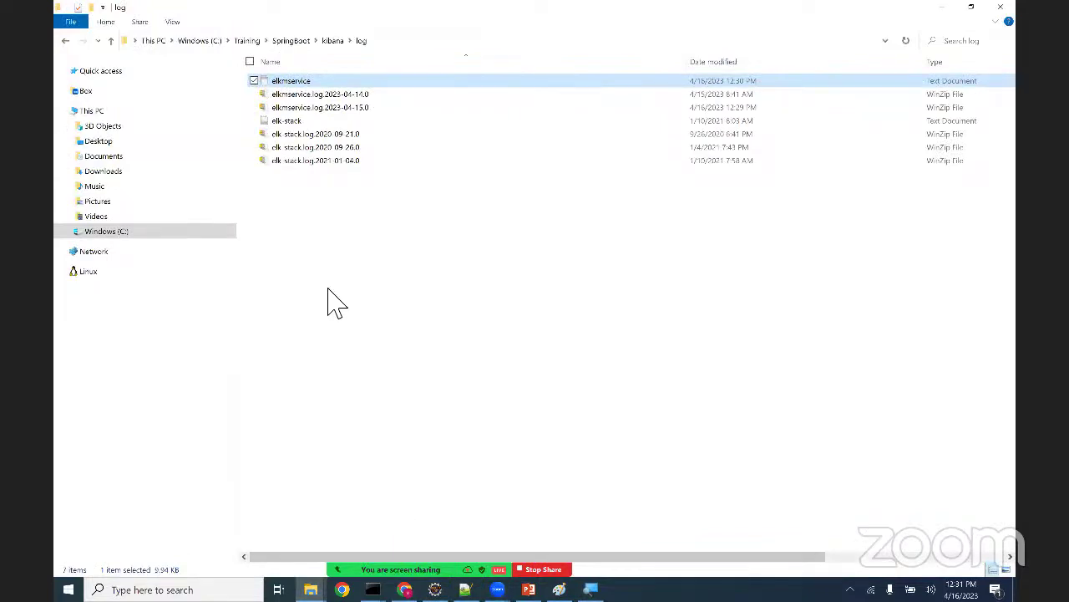
{"action": "key", "text": "super+e"}
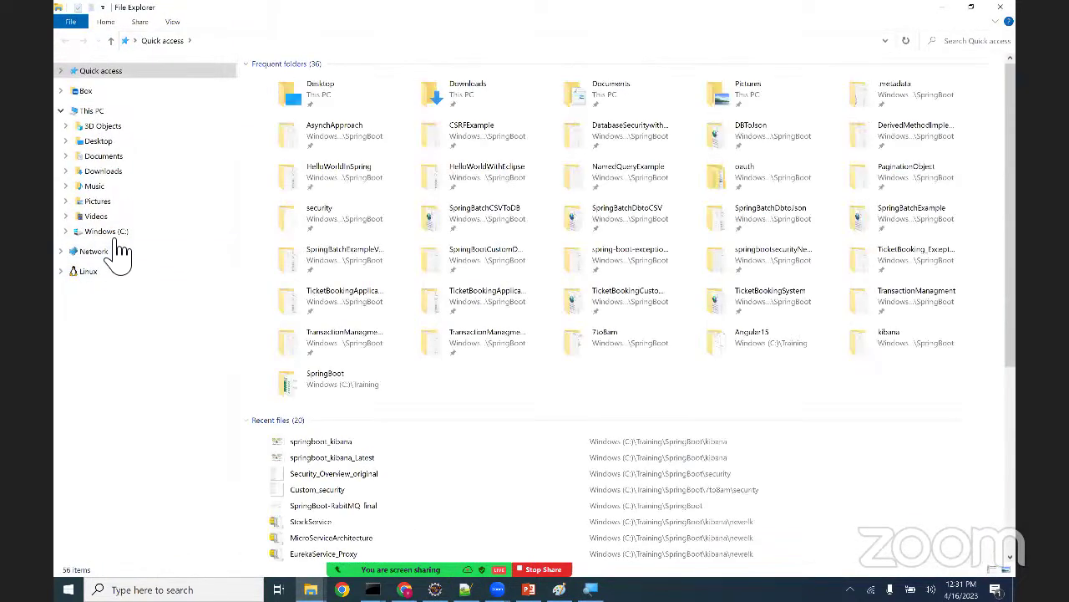
{"action": "left_click", "coordinate": [107, 232]}
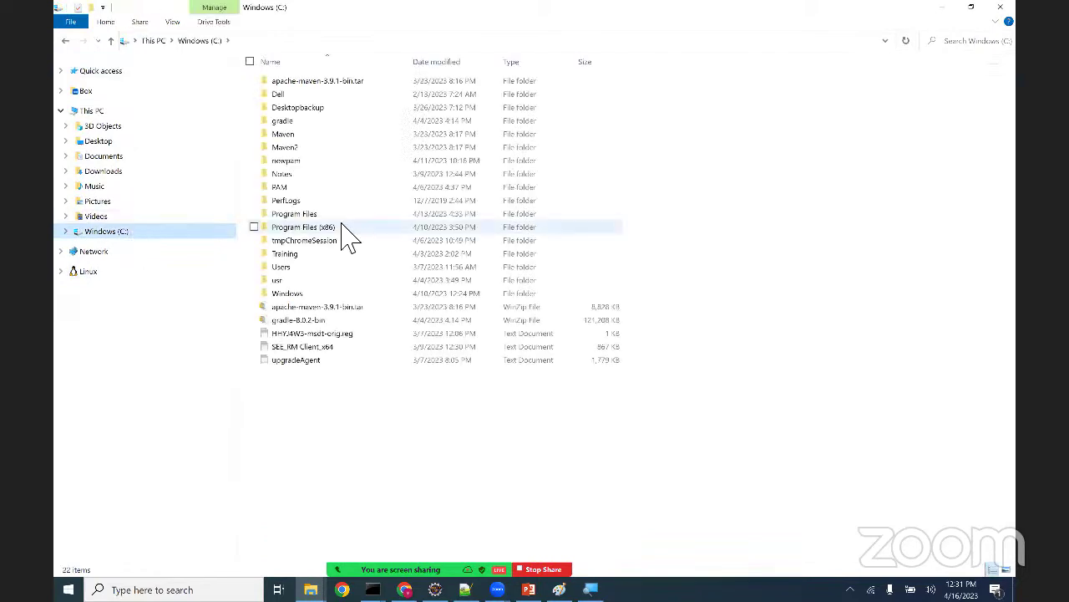
{"action": "double_click", "coordinate": [344, 254]}
{"action": "key", "text": "s"}
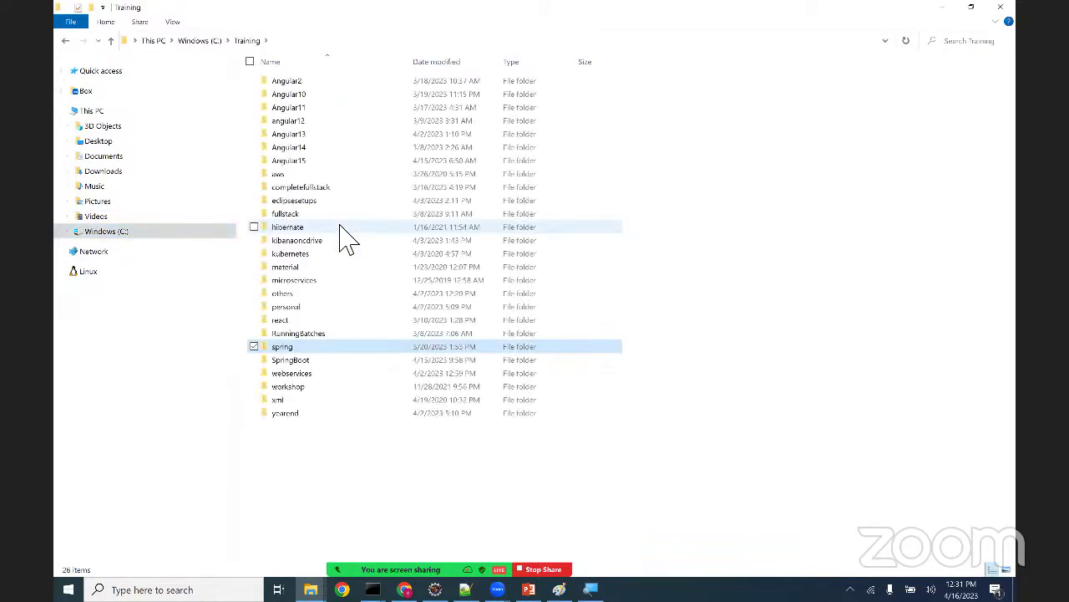
{"action": "key", "text": "Down"}
{"action": "key", "text": "Return"}
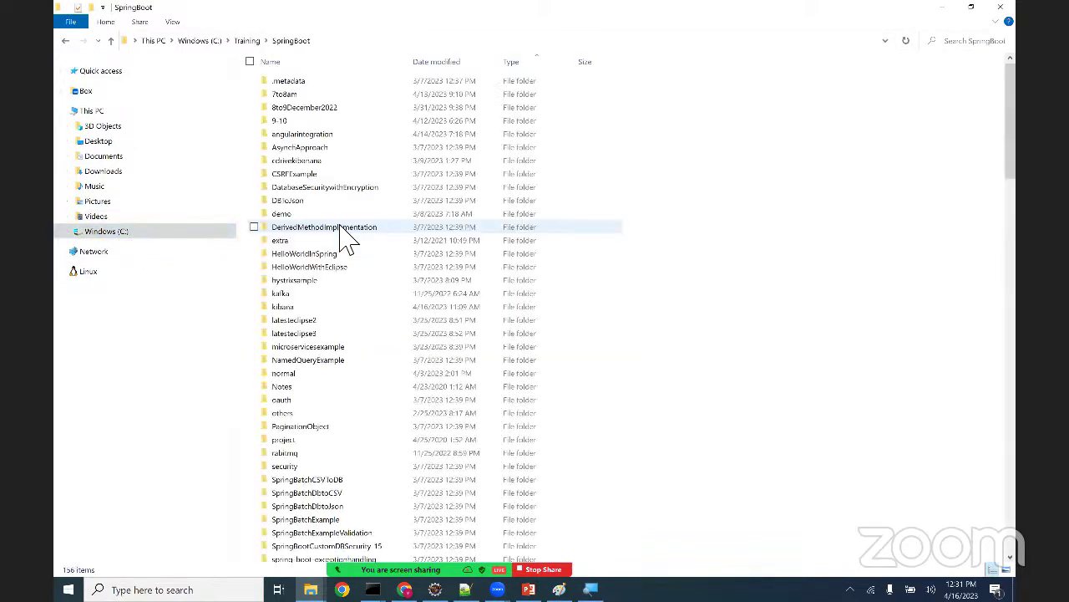
- Open the bin folder of logstash-7.6.2 inside the kibana folder
{"action": "key", "text": "k"}
{"action": "key", "text": "Down"}
{"action": "key", "text": "Return"}
{"action": "key", "text": "l"}
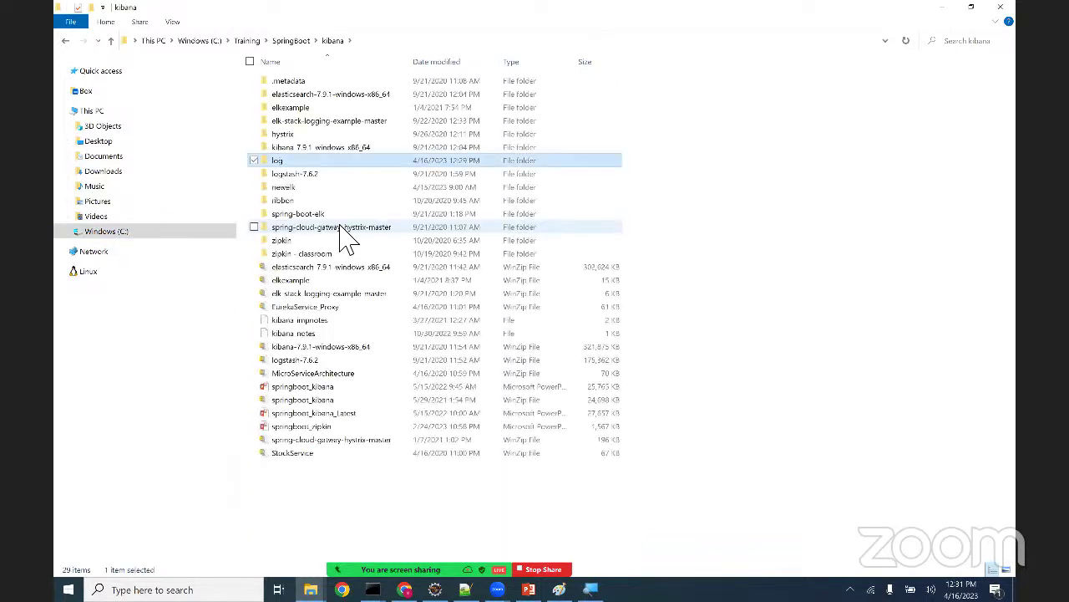
{"action": "key", "text": "Down"}
{"action": "key", "text": "Return"}
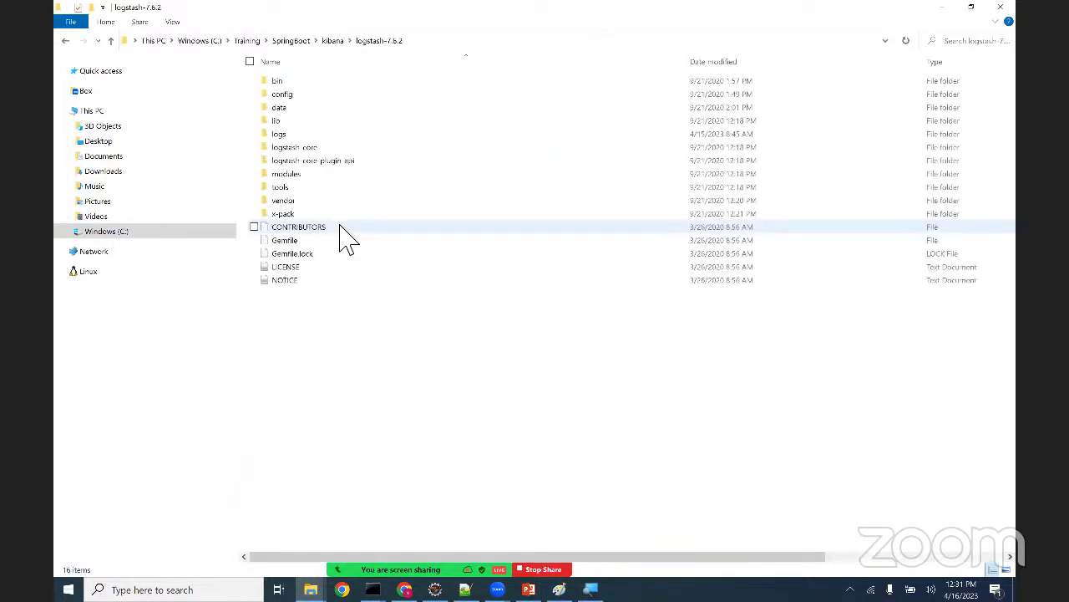
{"action": "double_click", "coordinate": [299, 82]}
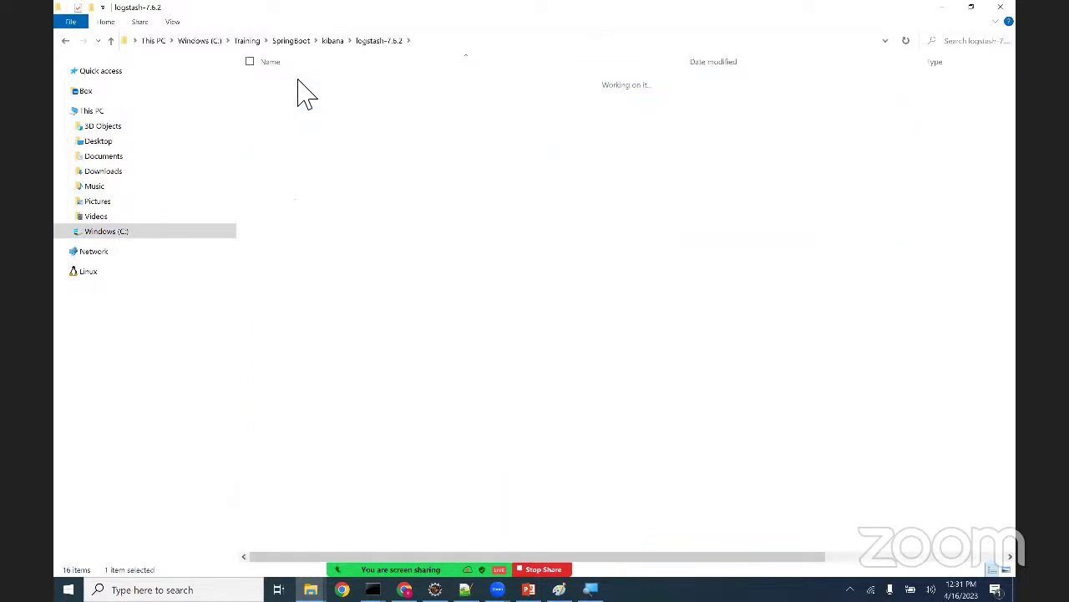
- Open a command prompt in the Logstash bin folder and enter logstash -f logstash.conf without running it
{"action": "left_click", "coordinate": [483, 62]}
{"action": "left_click", "coordinate": [519, 42]}
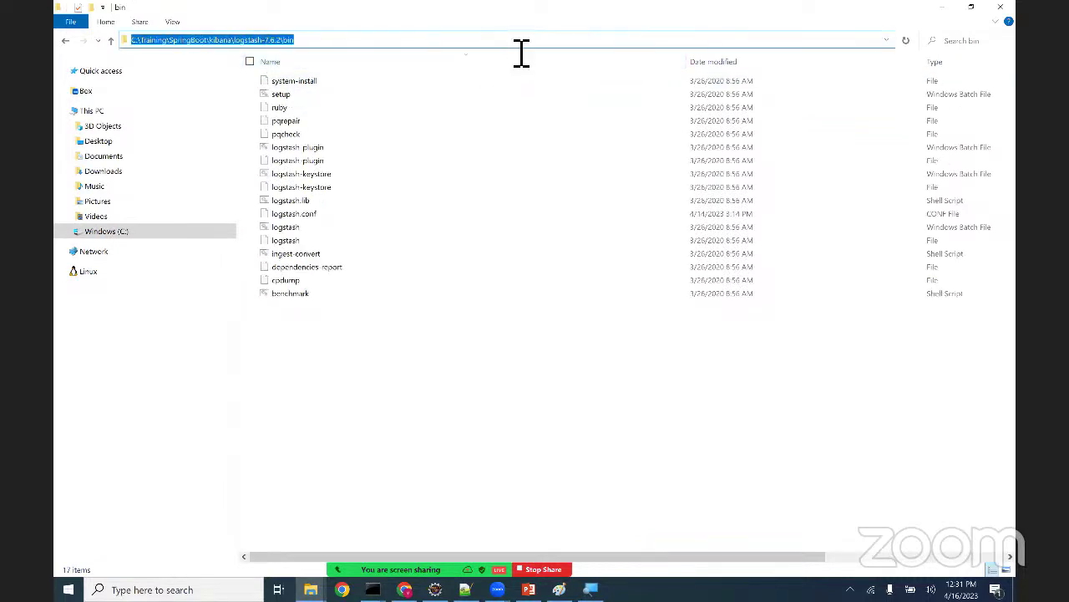
{"action": "type", "text": "cmd"}
{"action": "key", "text": "Return"}
{"action": "type", "text": "lo"}
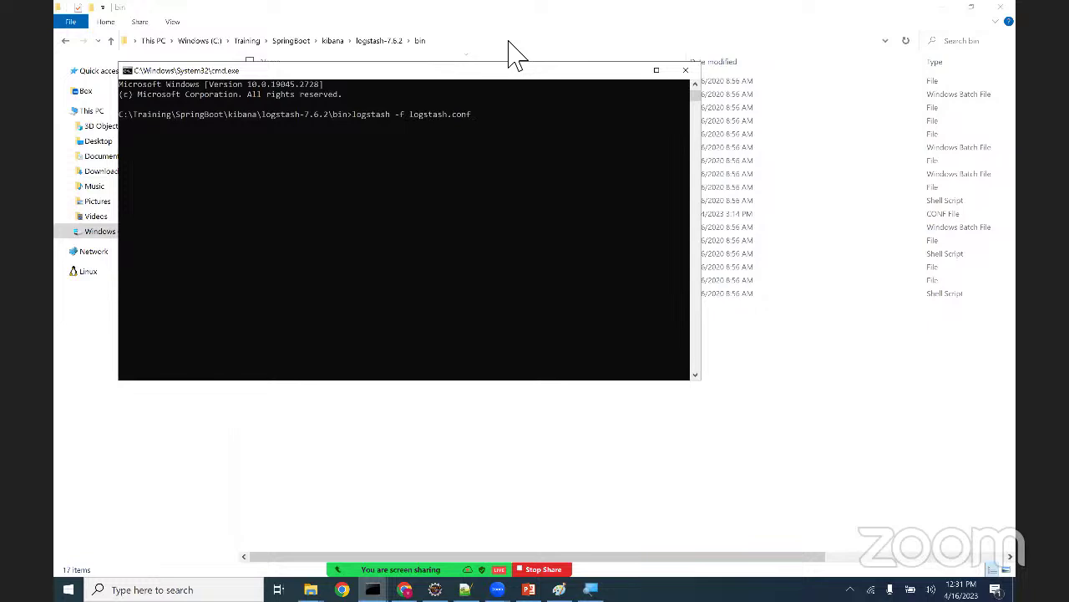
- Return to the Logstash bin folder in File Explorer and open logstash.conf in Notepad++
{"action": "left_click", "coordinate": [466, 449]}
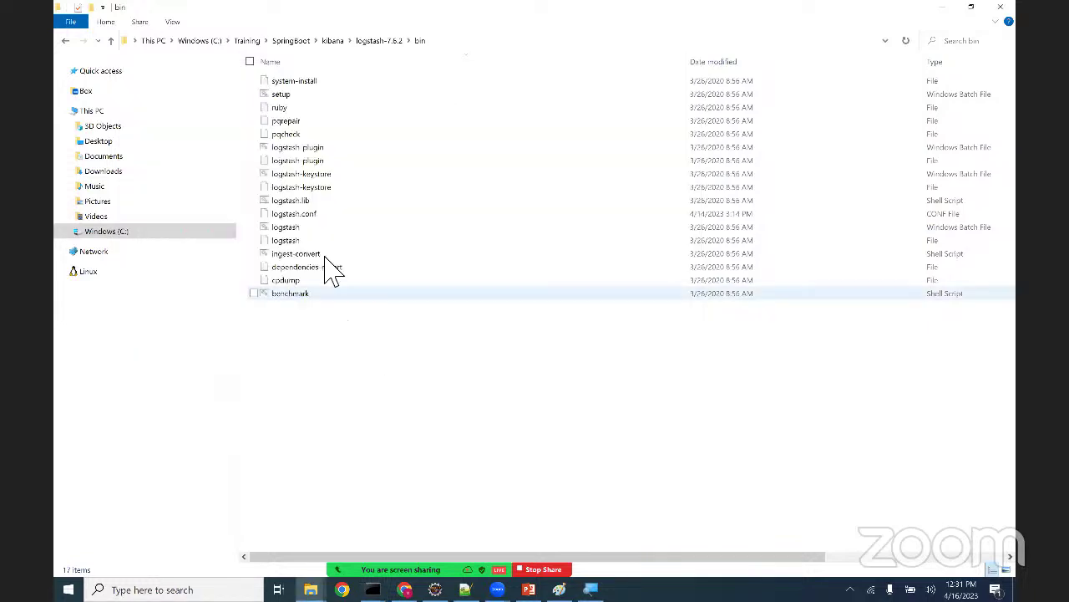
{"action": "right_click", "coordinate": [305, 219]}
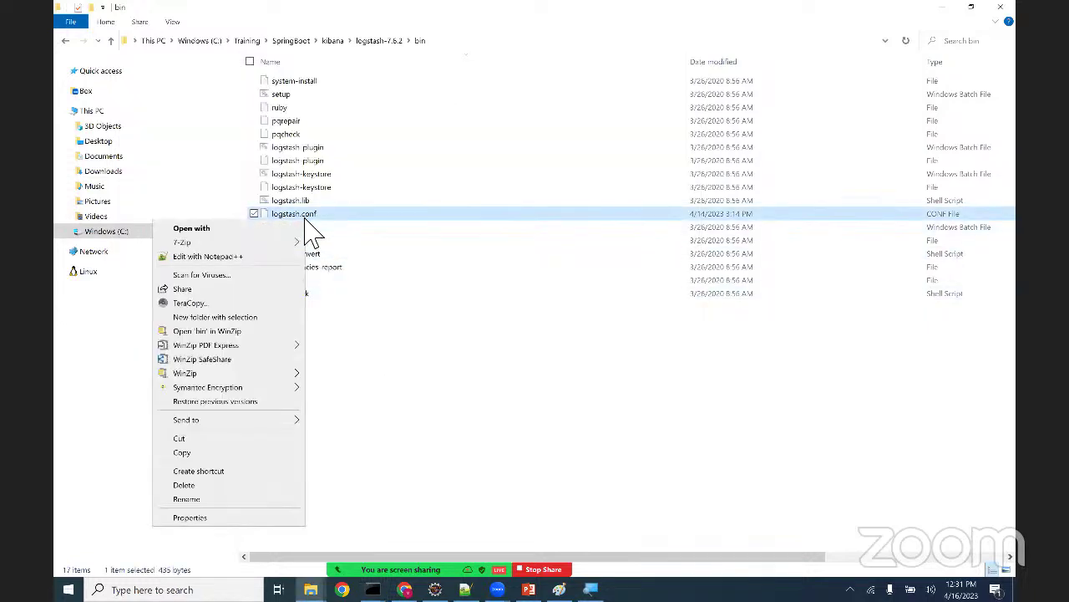
{"action": "left_click", "coordinate": [249, 256]}
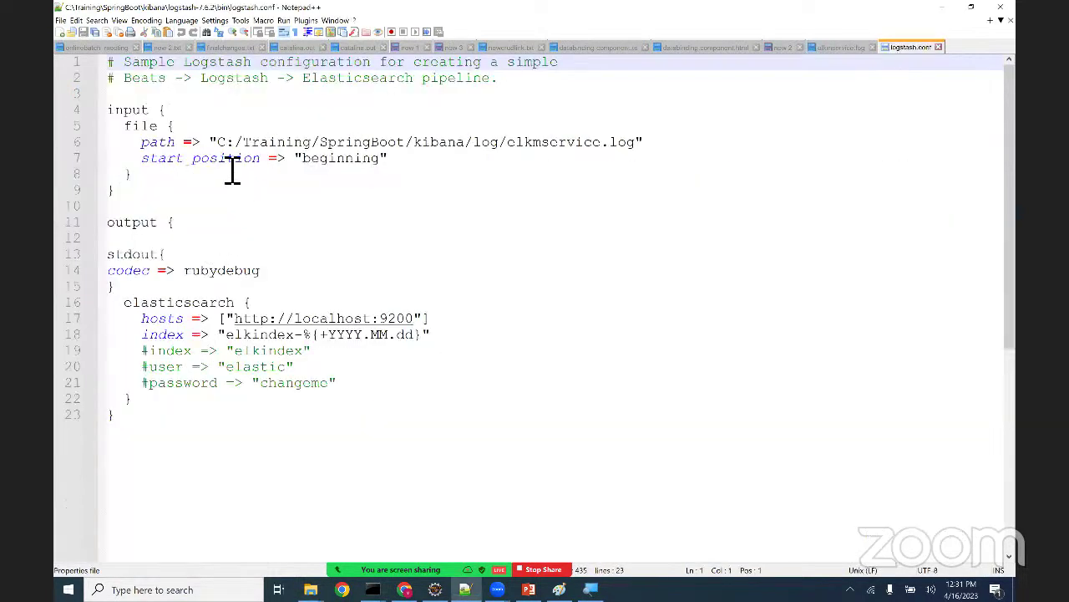
- Highlight the elkmservice.log input path and the Elasticsearch host address in logstash.conf
{"action": "left_click_drag", "start_coordinate": [217, 143], "coordinate": [178, 126]}
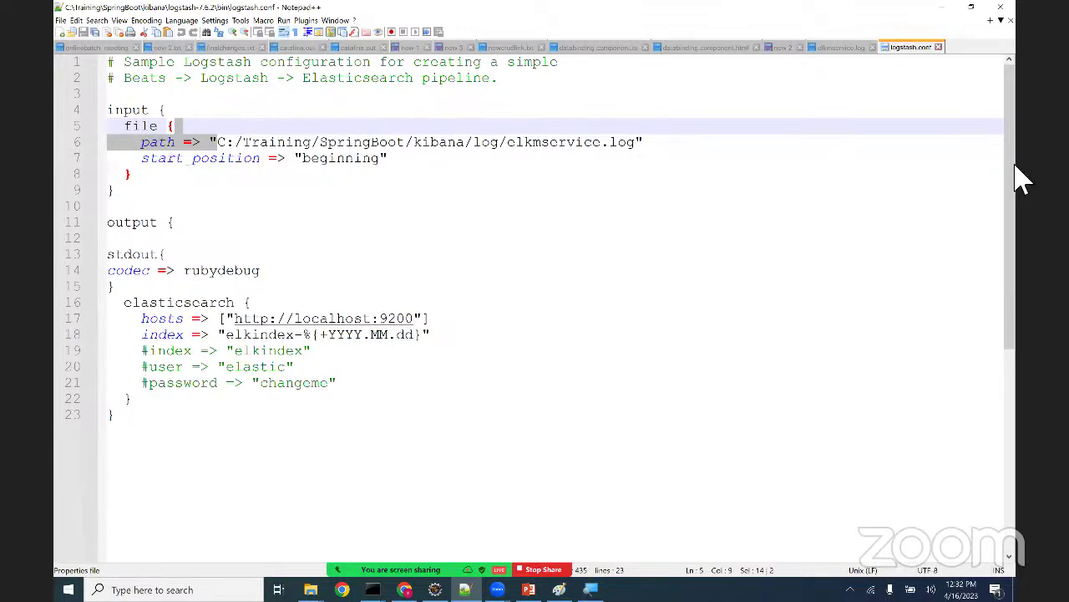
{"action": "left_click", "coordinate": [231, 160]}
{"action": "left_click_drag", "start_coordinate": [219, 144], "coordinate": [650, 157]}
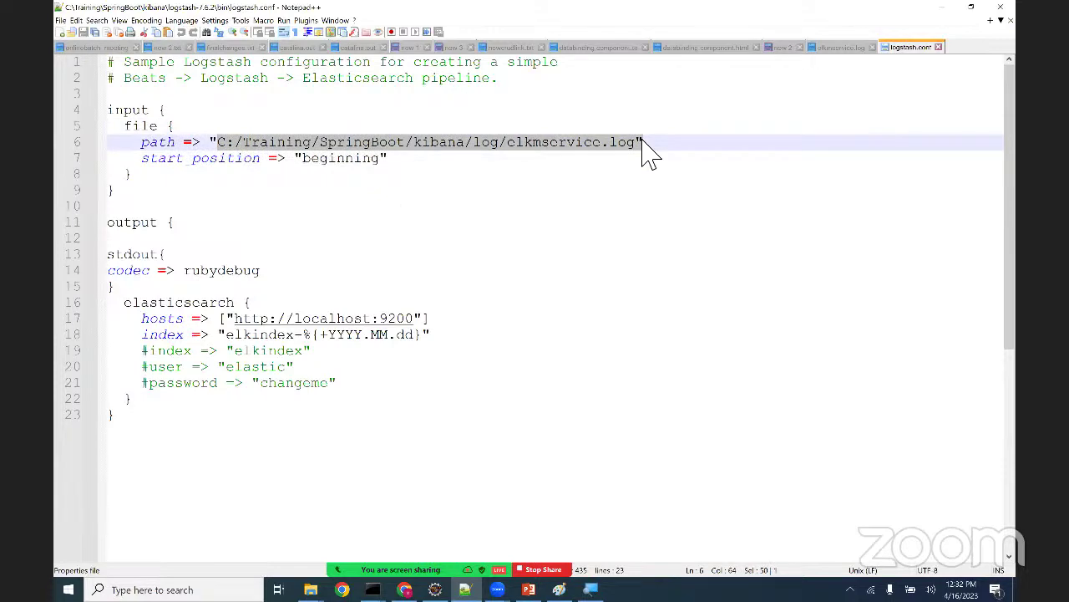
{"action": "left_click_drag", "start_coordinate": [414, 320], "coordinate": [253, 333]}
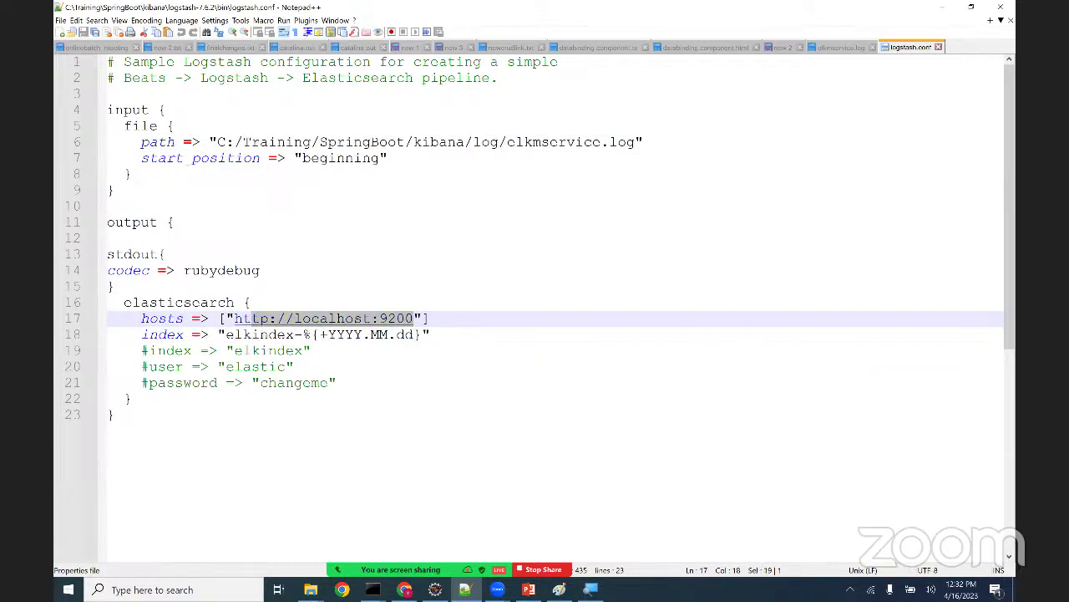
- Switch to the Logstash command prompt, run logstash -f logstash.conf and maximize the window
{"action": "left_click", "coordinate": [373, 589]}
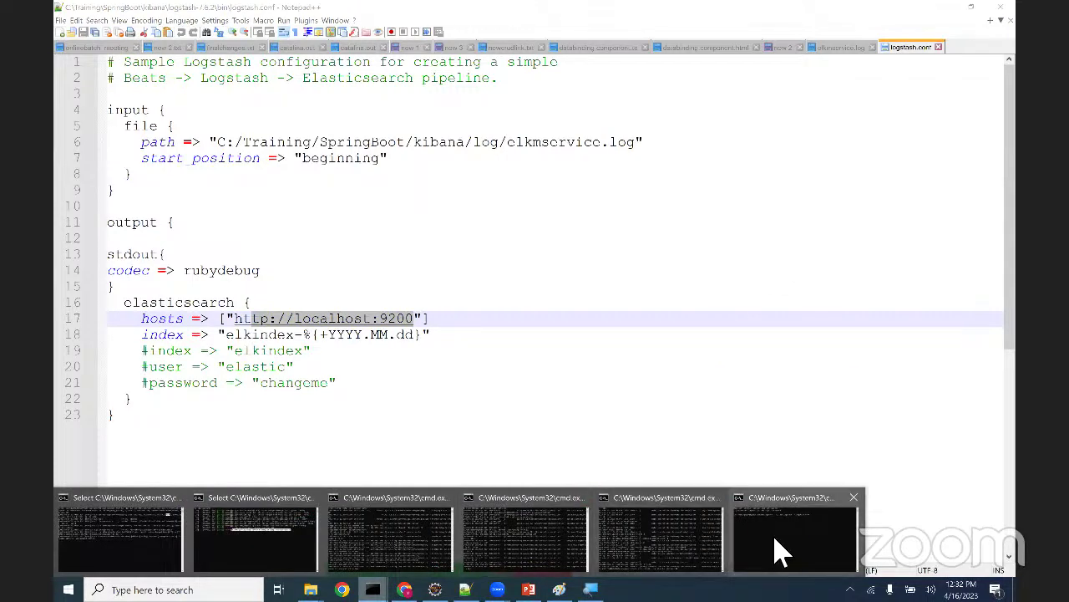
{"action": "left_click", "coordinate": [777, 551]}
{"action": "key", "text": "Return"}
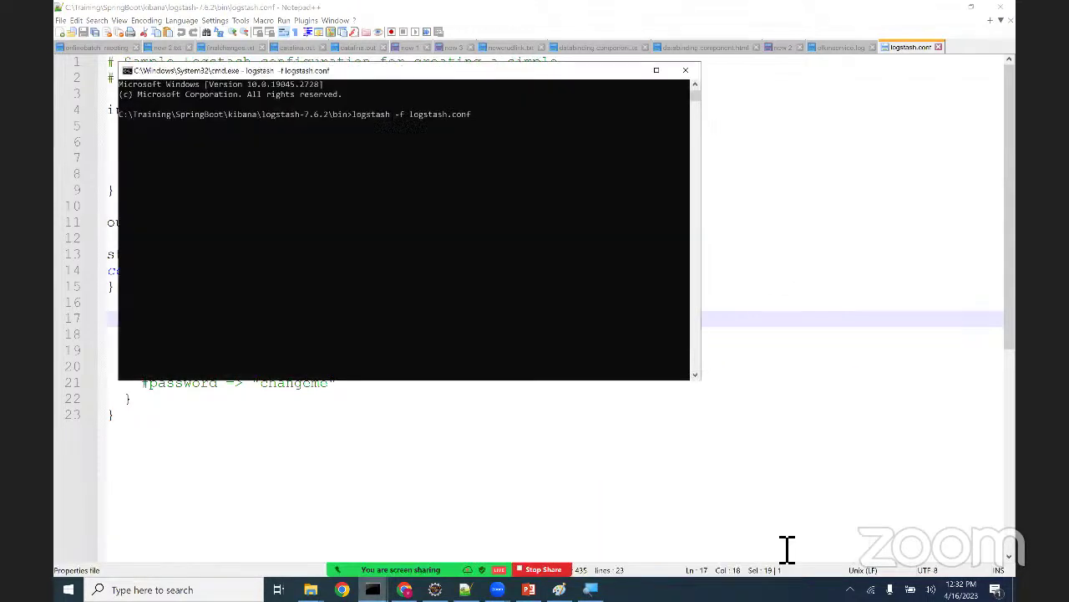
{"action": "left_click", "coordinate": [656, 71]}
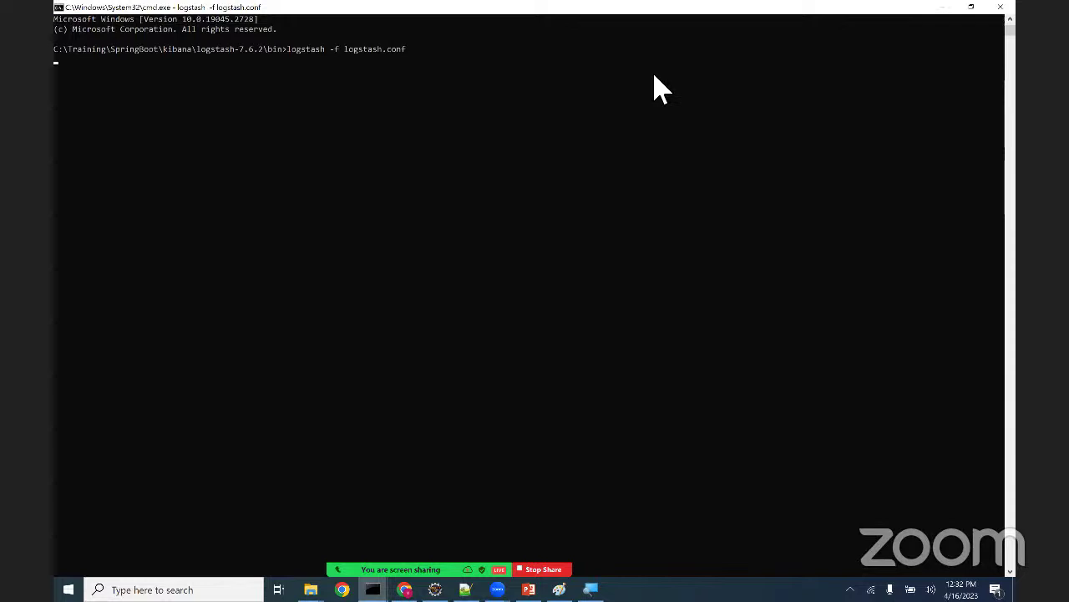
- Review the input path and Elasticsearch output in logstash.conf in Notepad++, checking the Logstash console in between
{"action": "key", "text": "alt+Tab"}
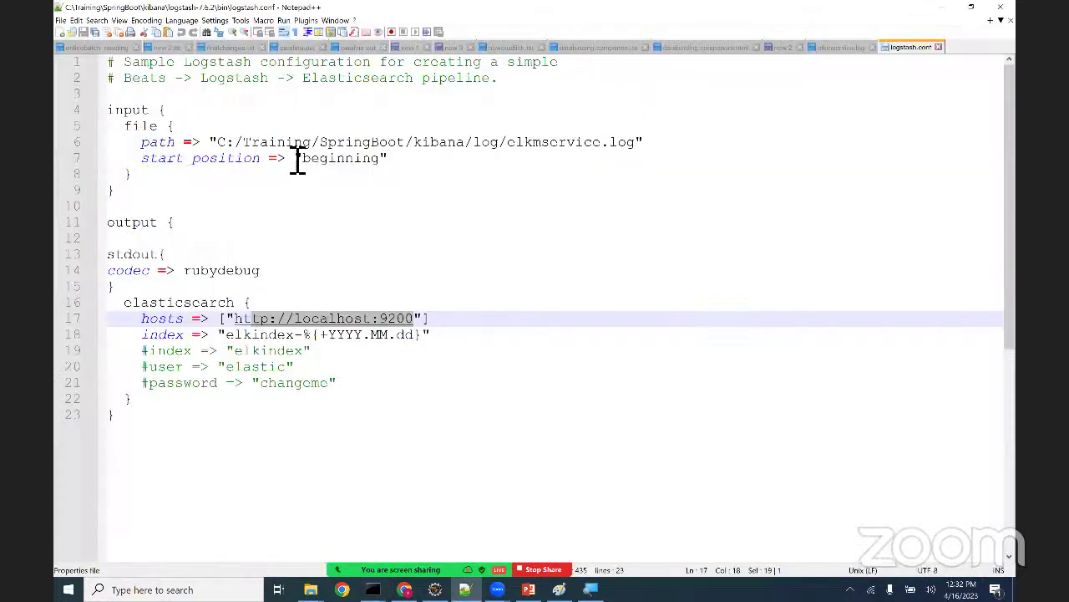
{"action": "left_click_drag", "start_coordinate": [286, 142], "coordinate": [338, 144]}
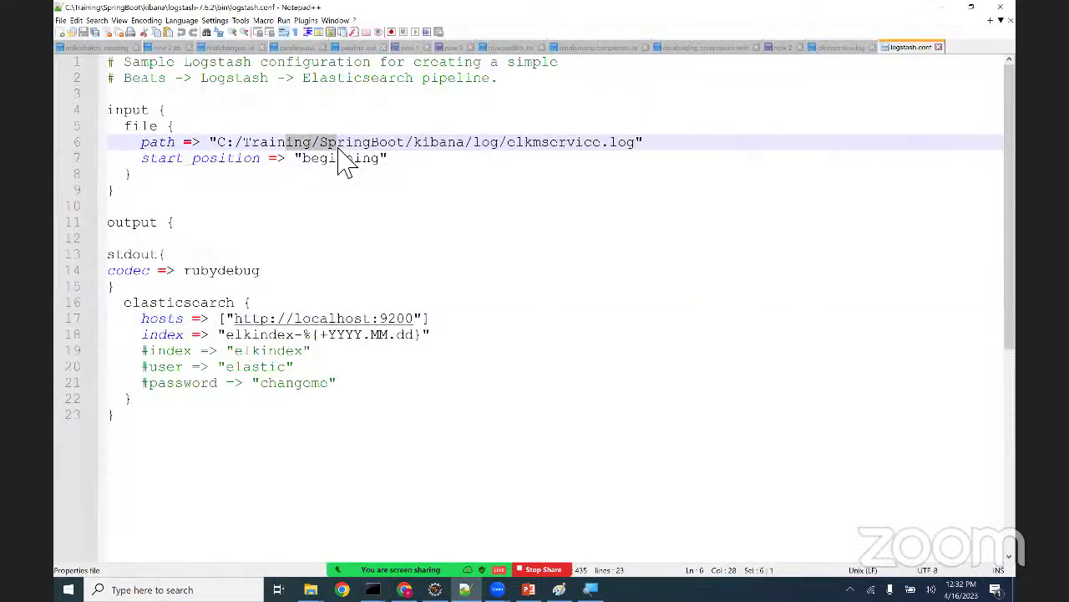
{"action": "key", "text": "alt+Tab"}
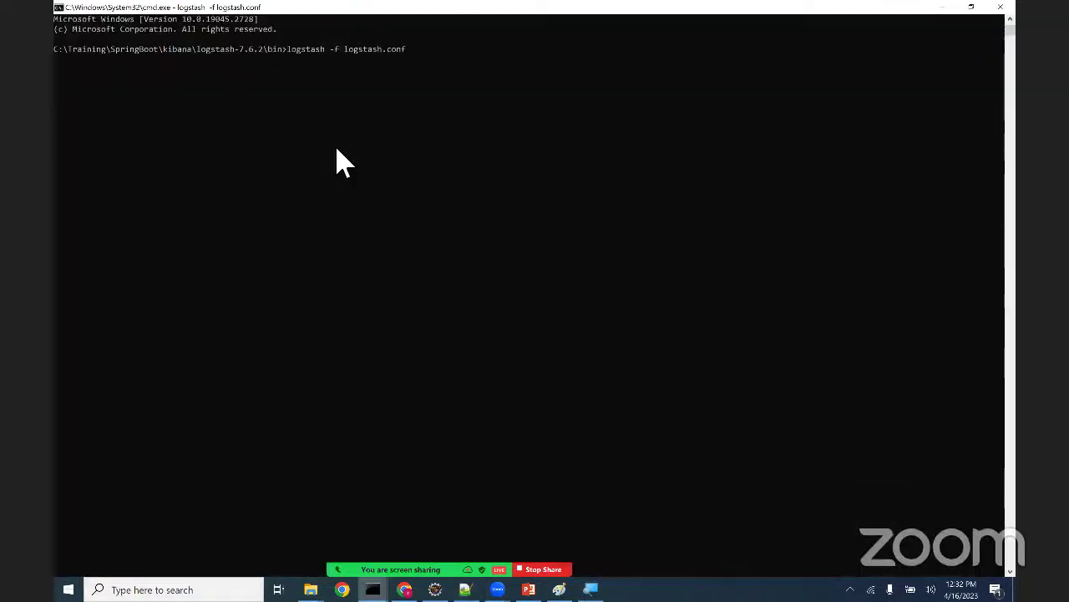
{"action": "key", "text": "alt+Tab"}
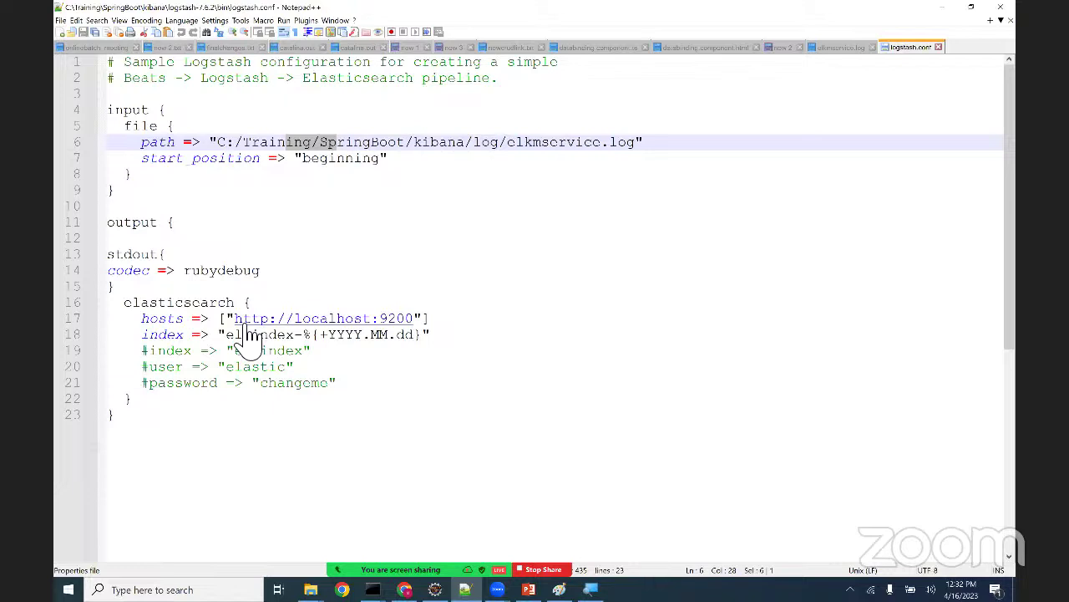
{"action": "key", "text": "alt+Tab"}
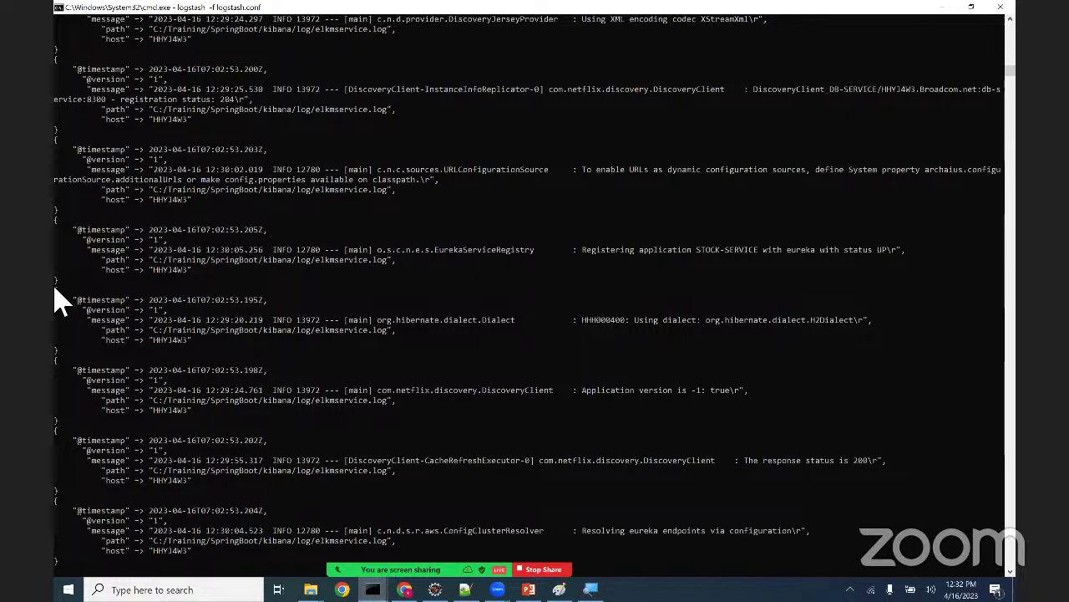
- Copy the org.hibernate.dialect.Dialect event from the Logstash console output and paste it into a new Notepad++ document
{"action": "left_click_drag", "start_coordinate": [55, 291], "coordinate": [59, 351]}
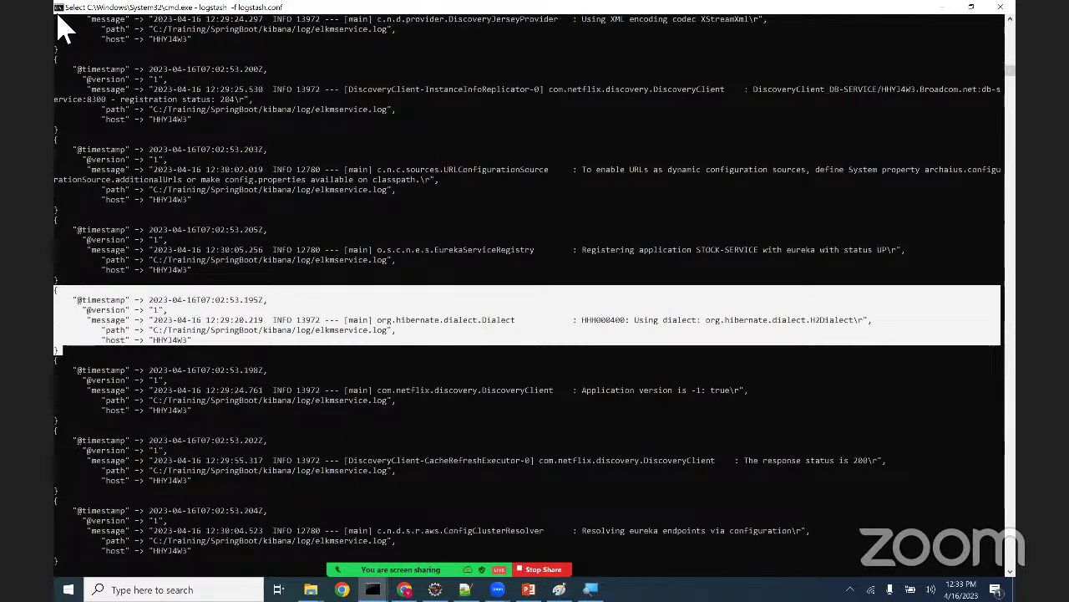
{"action": "left_click", "coordinate": [59, 8]}
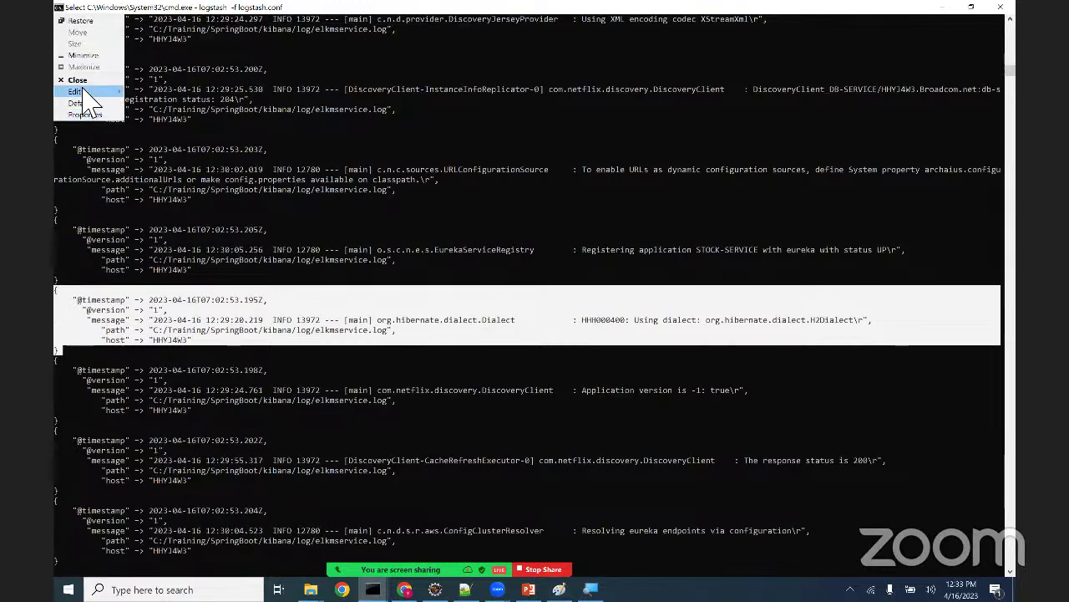
{"action": "mouse_move", "coordinate": [83, 91]}
{"action": "left_click", "coordinate": [150, 103]}
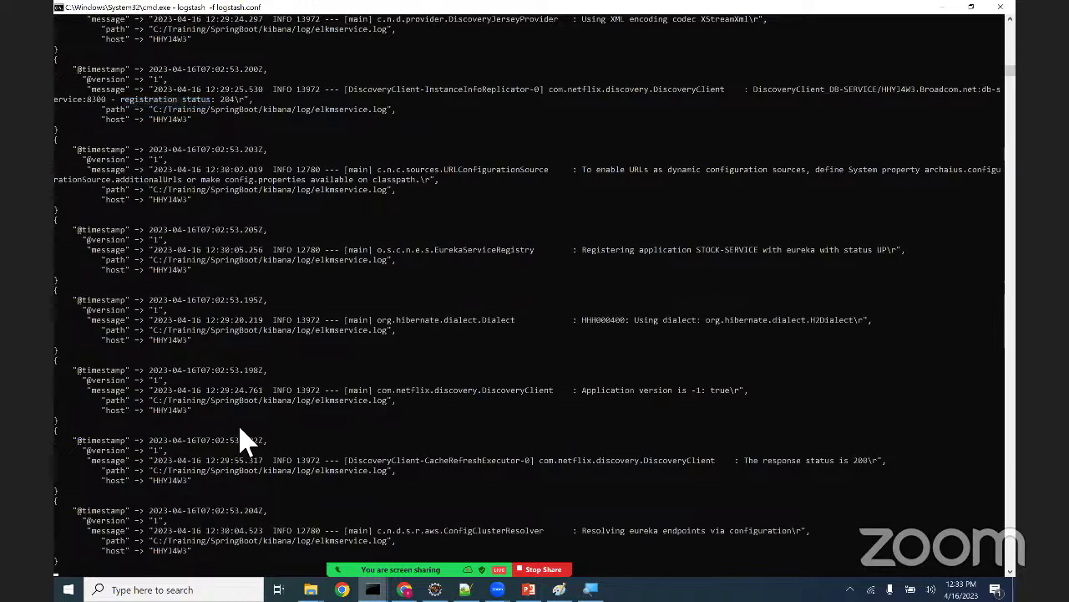
{"action": "key", "text": "alt+Tab"}
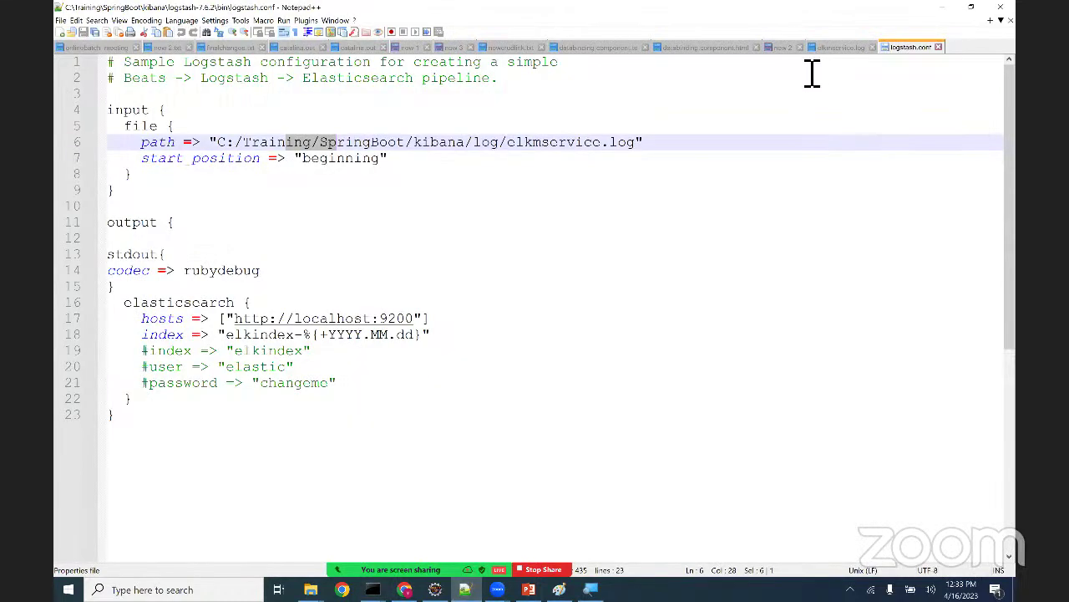
{"action": "left_click", "coordinate": [62, 34]}
{"action": "key", "text": "ctrl+v"}
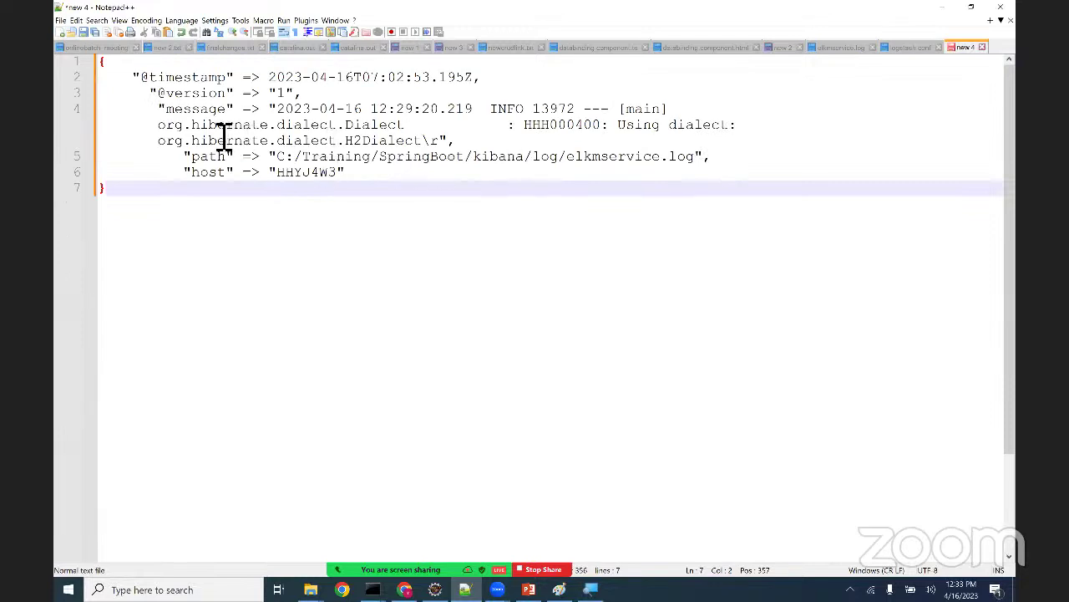
- Find "HHH000400: Using dialect" in elkmservice.log and select the complete matching log entry for copying
{"action": "left_click_drag", "start_coordinate": [524, 125], "coordinate": [742, 139]}
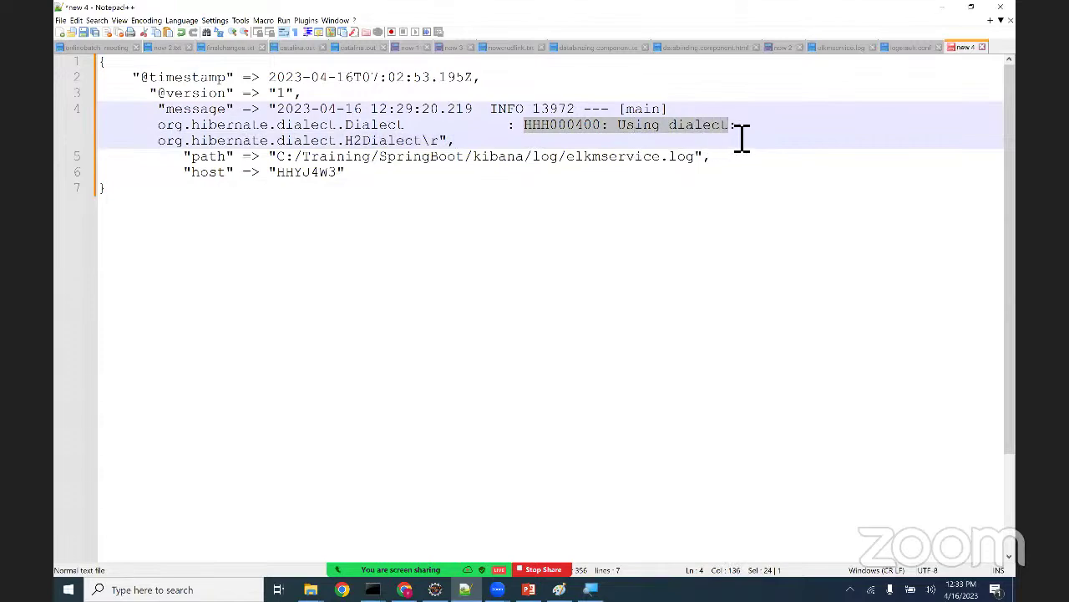
{"action": "left_click", "coordinate": [838, 48]}
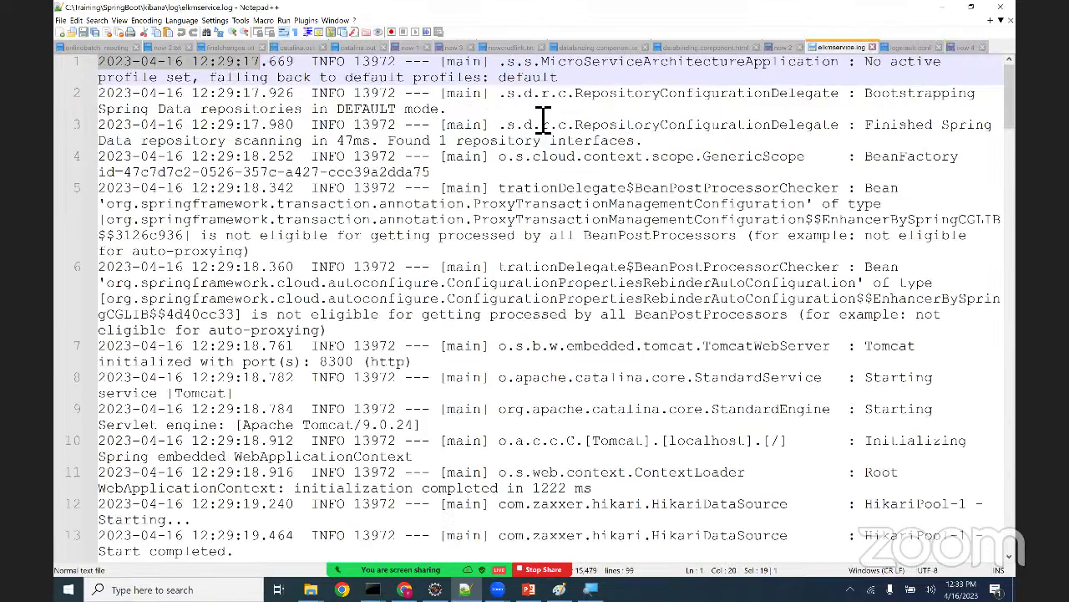
{"action": "left_click", "coordinate": [543, 118]}
{"action": "key", "text": "ctrl+f"}
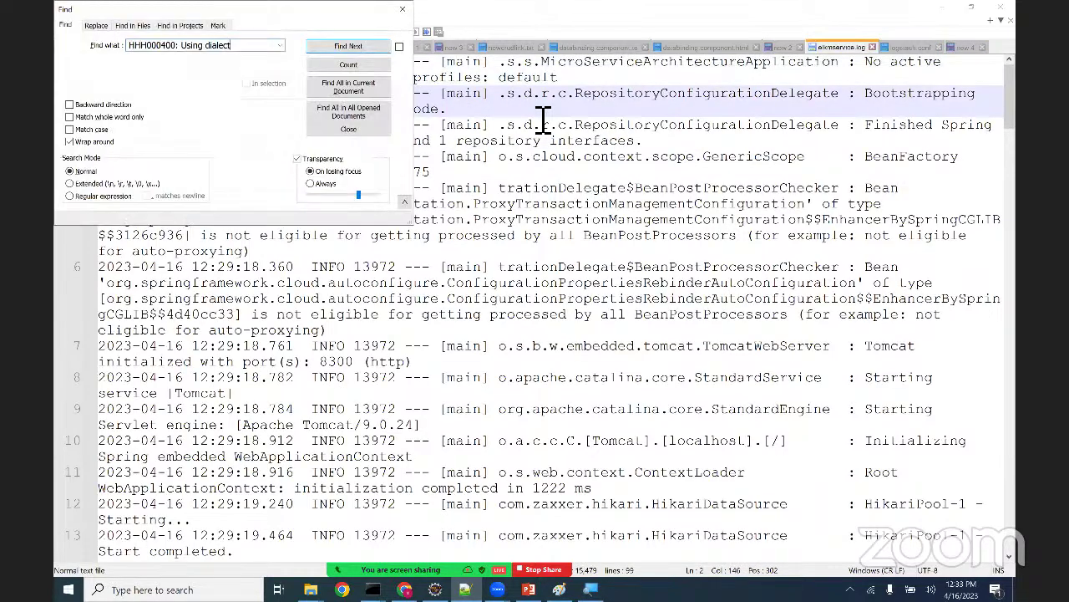
{"action": "left_click", "coordinate": [351, 48]}
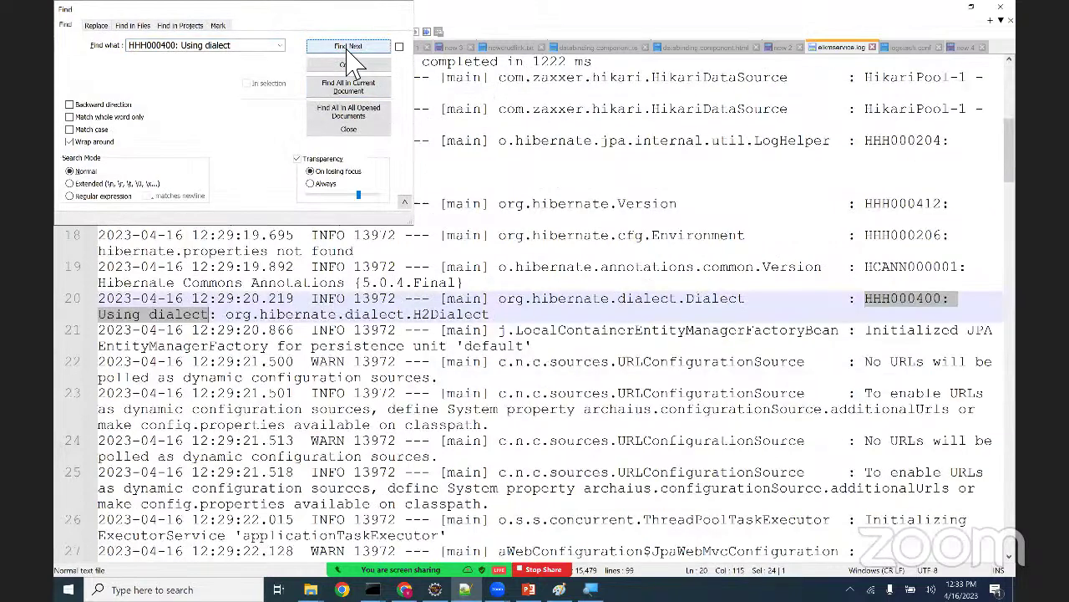
{"action": "key", "text": "Escape"}
{"action": "left_click_drag", "start_coordinate": [493, 315], "coordinate": [31, 306]}
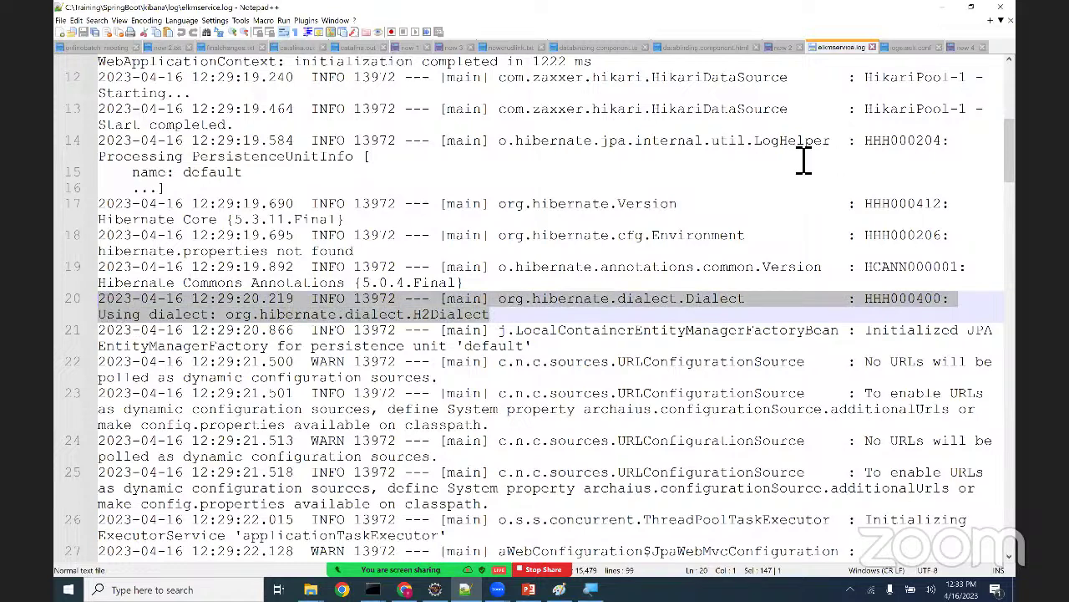
- Insert blank lines above the JSON event in the new 4 document and paste the copied log entry there
{"action": "left_click", "coordinate": [967, 47]}
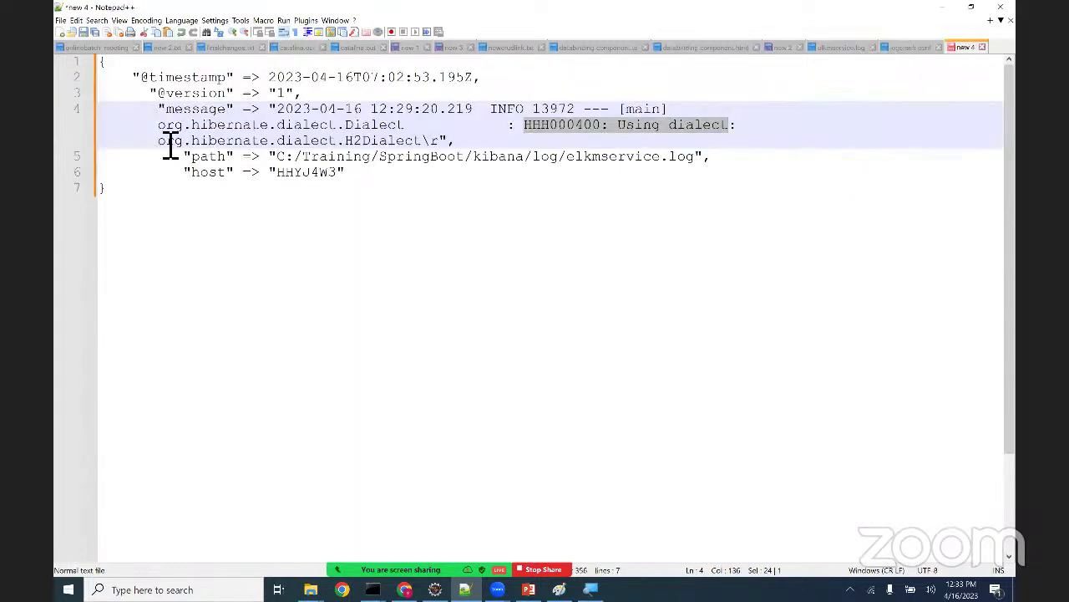
{"action": "left_click", "coordinate": [117, 69]}
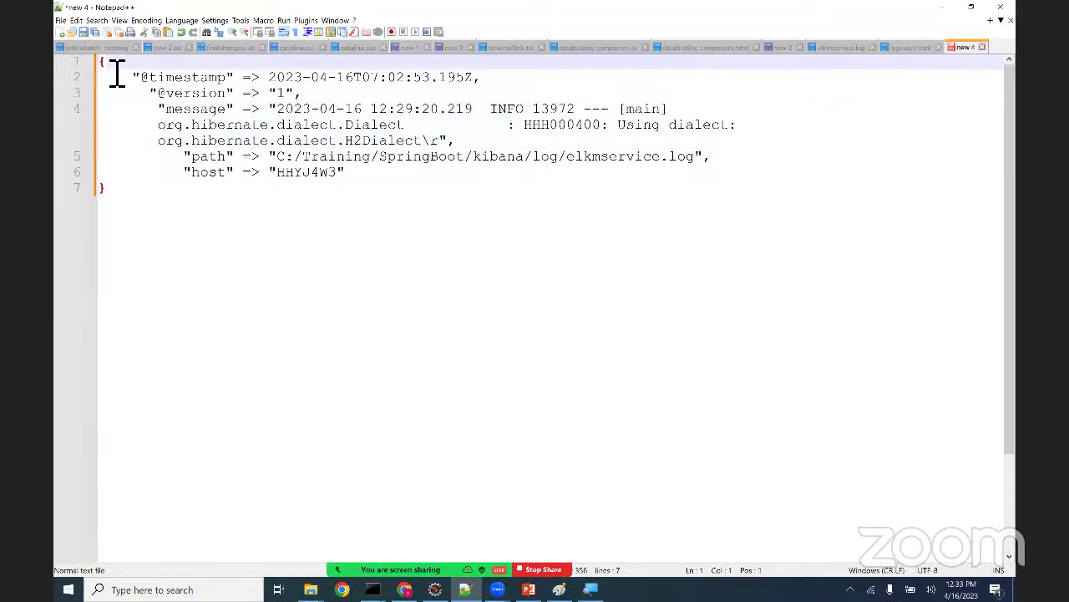
{"action": "key", "text": "Return"}
{"action": "key", "text": "Return"}
{"action": "key", "text": "Return"}
{"action": "key", "text": "Return"}
{"action": "key", "text": "Return"}
{"action": "key", "text": "Up"}
{"action": "key", "text": "Up"}
{"action": "key", "text": "Up"}
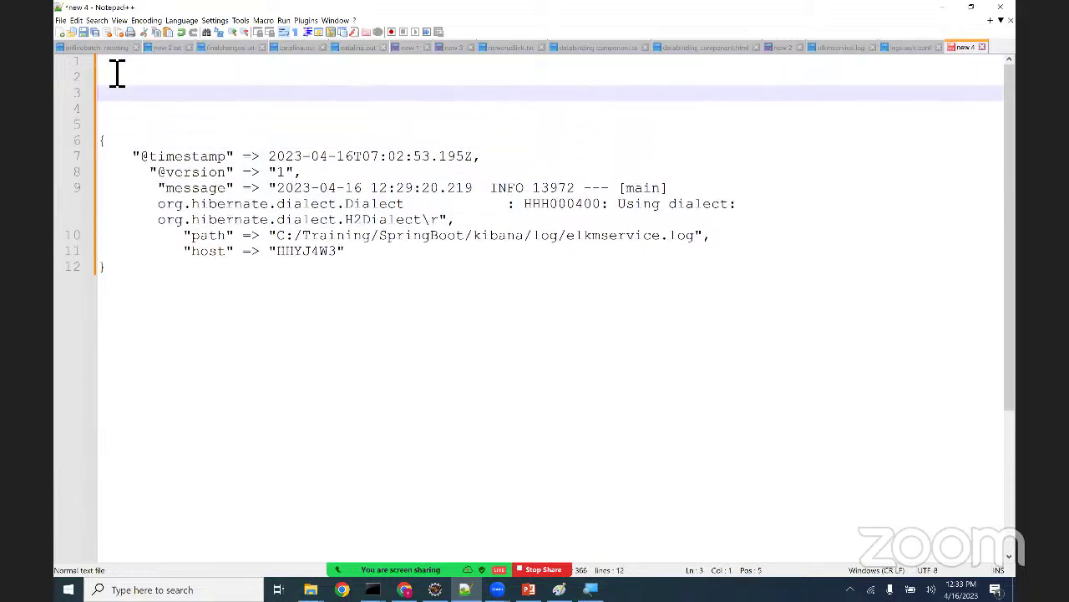
{"action": "key", "text": "ctrl+v"}
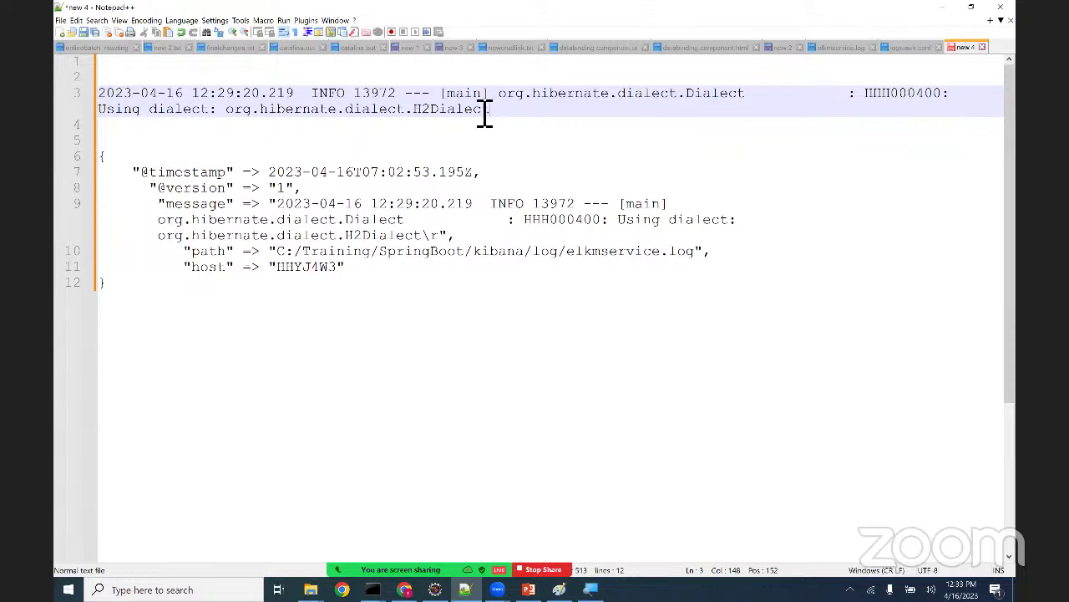
- Compare the raw log entry with the Logstash JSON event, highlighting each and the event's message value
{"action": "left_click_drag", "start_coordinate": [477, 125], "coordinate": [112, 93]}
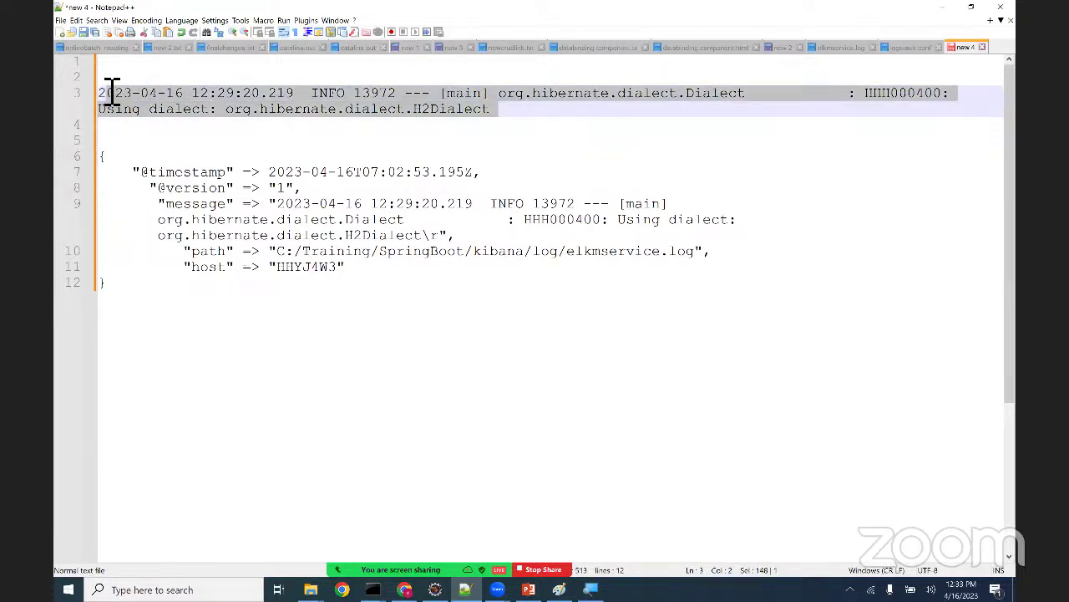
{"action": "left_click", "coordinate": [117, 306]}
{"action": "left_click", "coordinate": [88, 213], "text": "shift"}
{"action": "left_click", "coordinate": [96, 157], "text": "shift"}
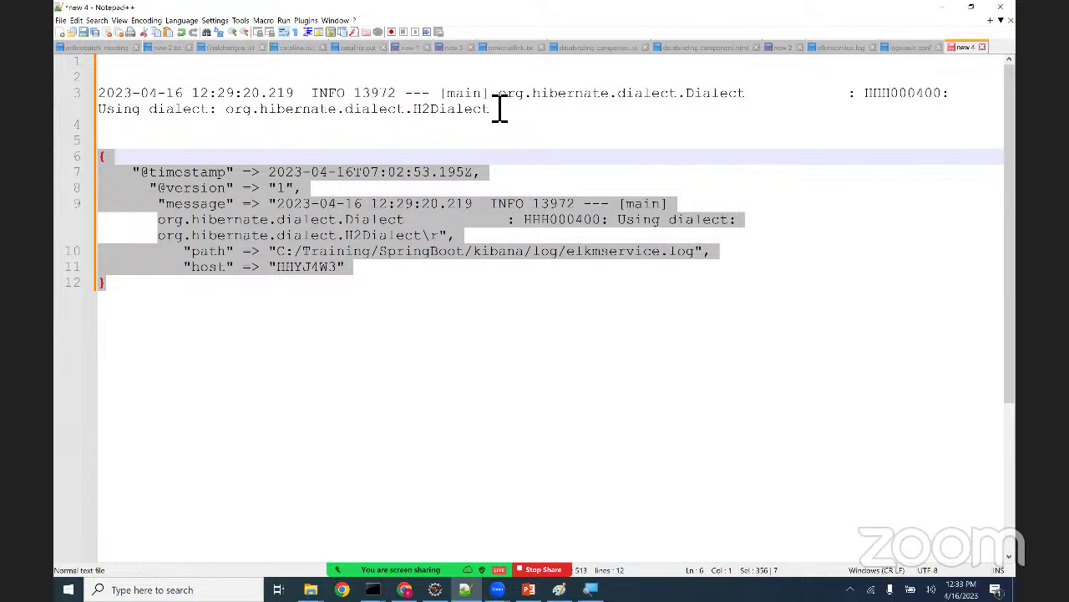
{"action": "double_click", "coordinate": [201, 204]}
{"action": "left_click_drag", "start_coordinate": [288, 209], "coordinate": [455, 249]}
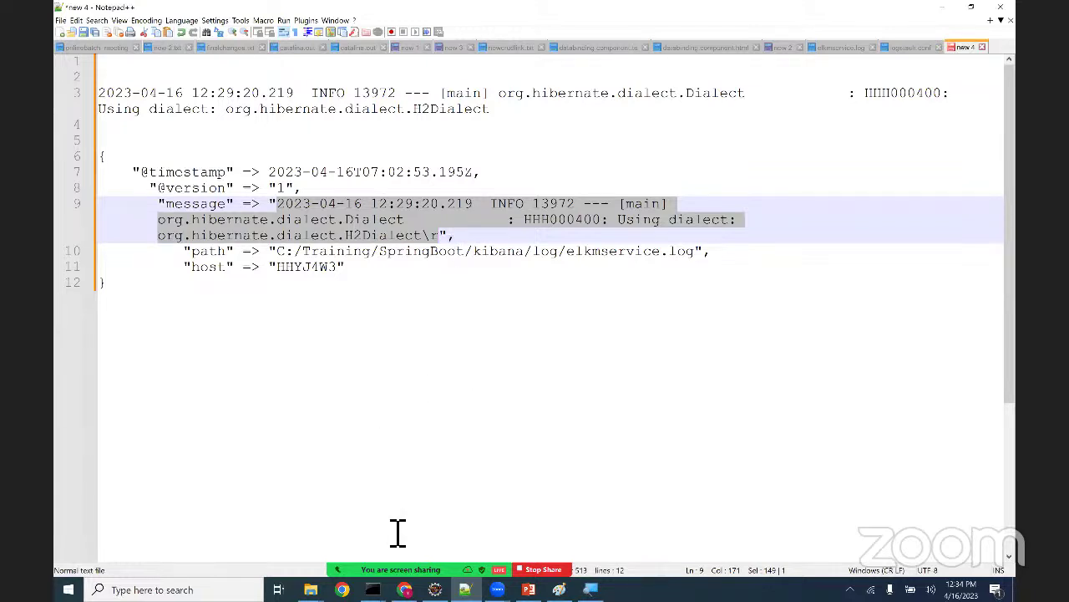
- Check the Logstash console and clear the text selections holding up the Elasticsearch and Kibana command prompts
{"action": "key", "text": "super+3"}
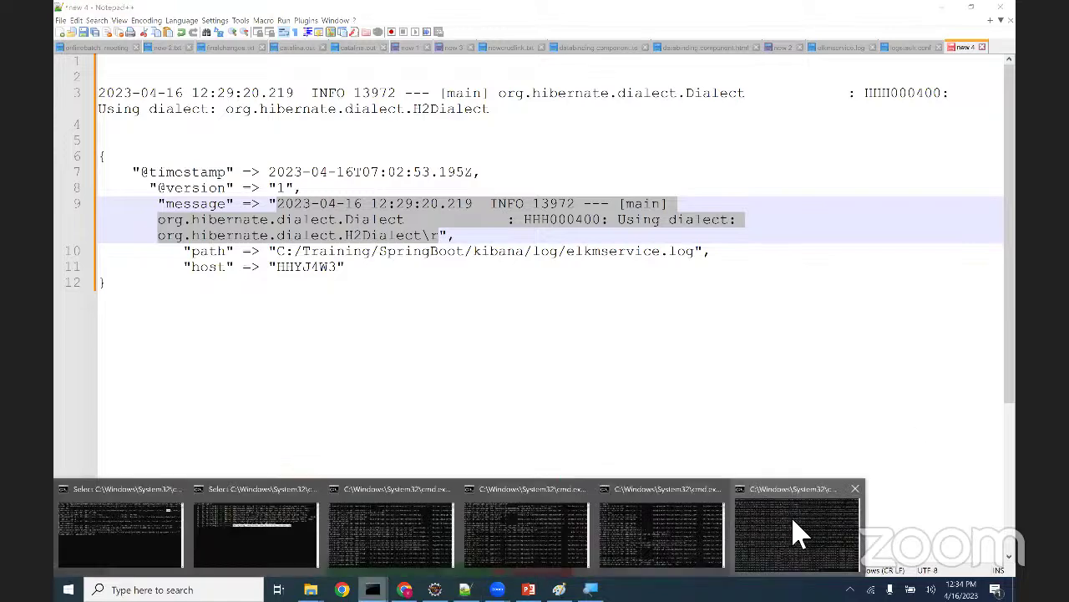
{"action": "left_click", "coordinate": [798, 533]}
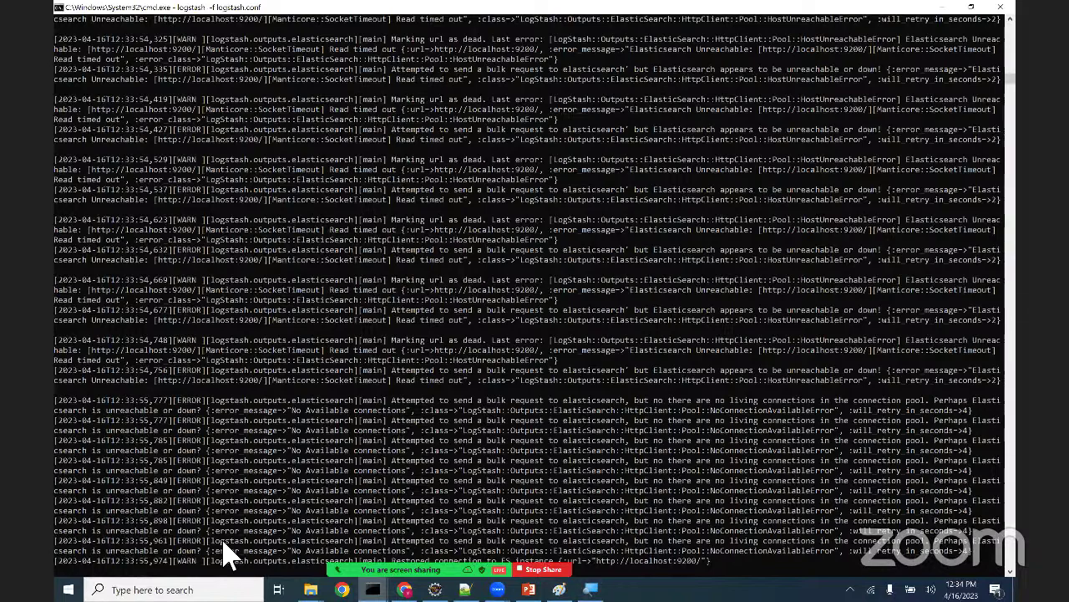
{"action": "left_click", "coordinate": [373, 589]}
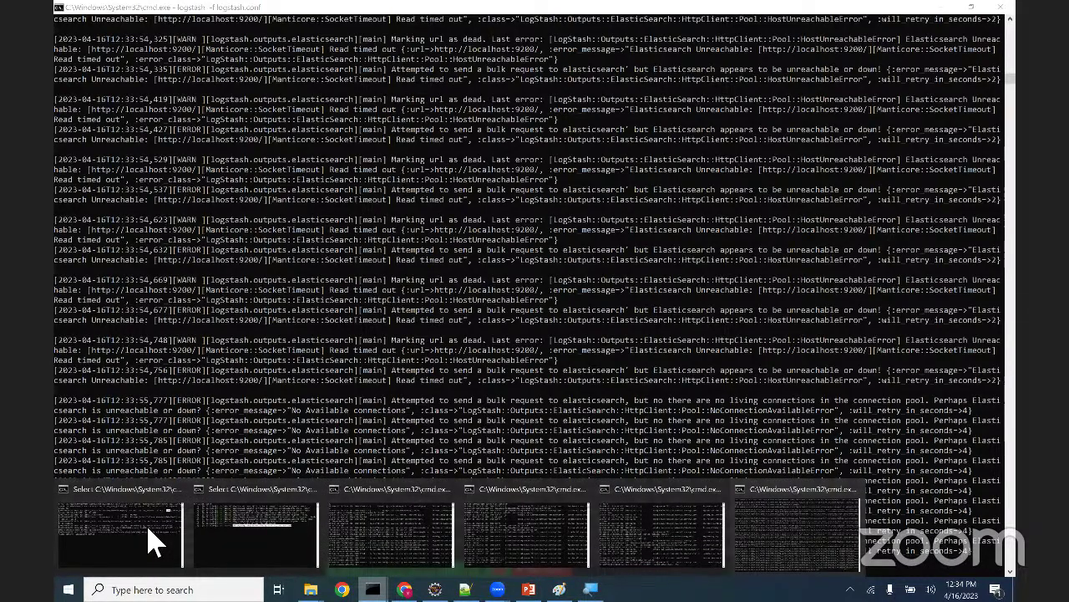
{"action": "left_click", "coordinate": [153, 541]}
{"action": "key", "text": "Escape"}
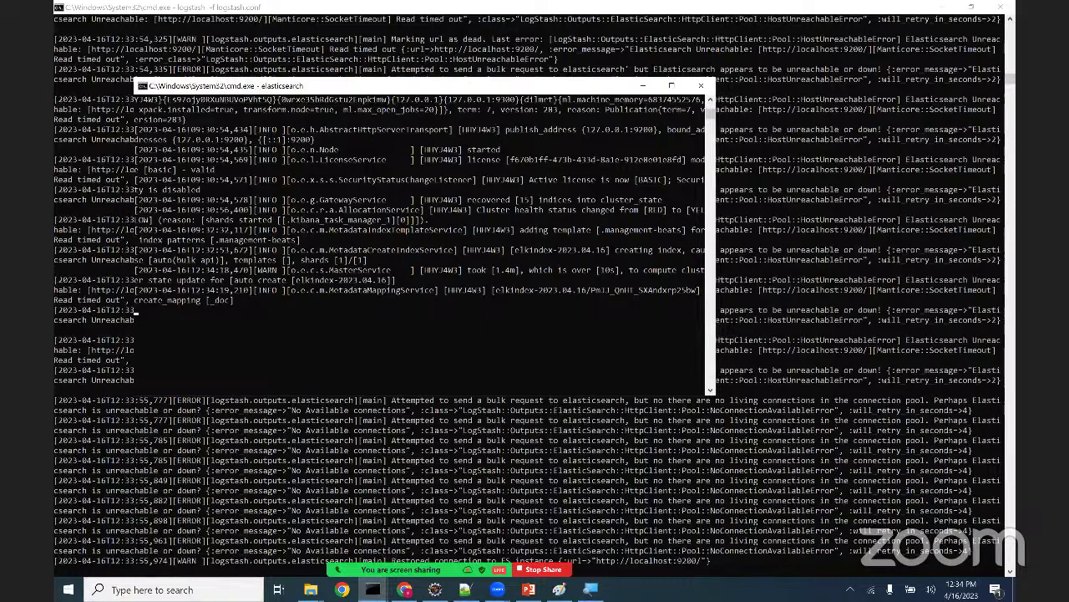
{"action": "mouse_move", "coordinate": [373, 589]}
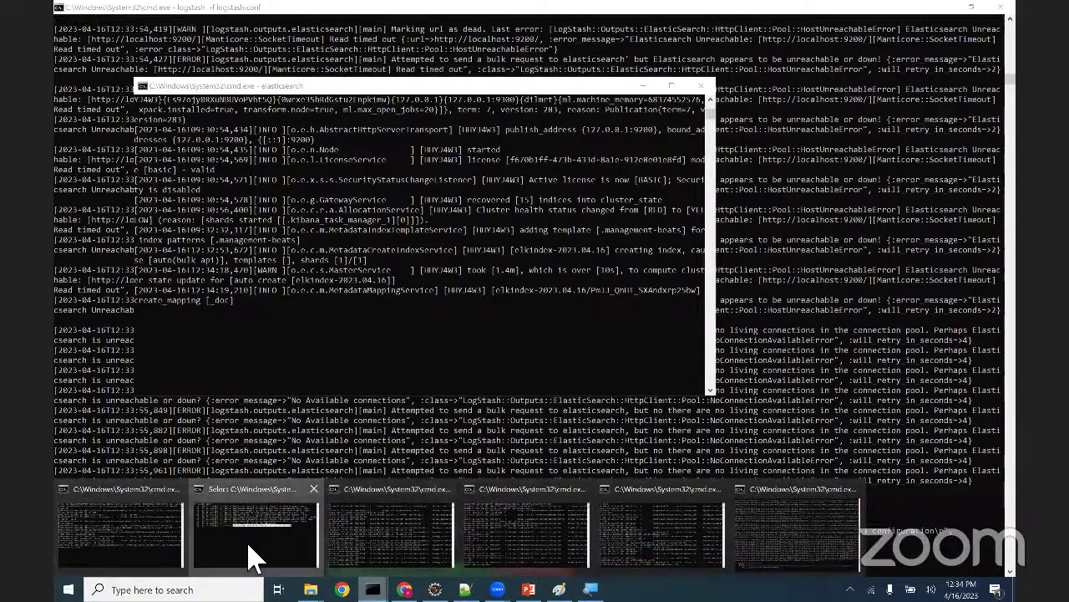
{"action": "left_click", "coordinate": [252, 557]}
{"action": "left_click", "coordinate": [461, 239]}
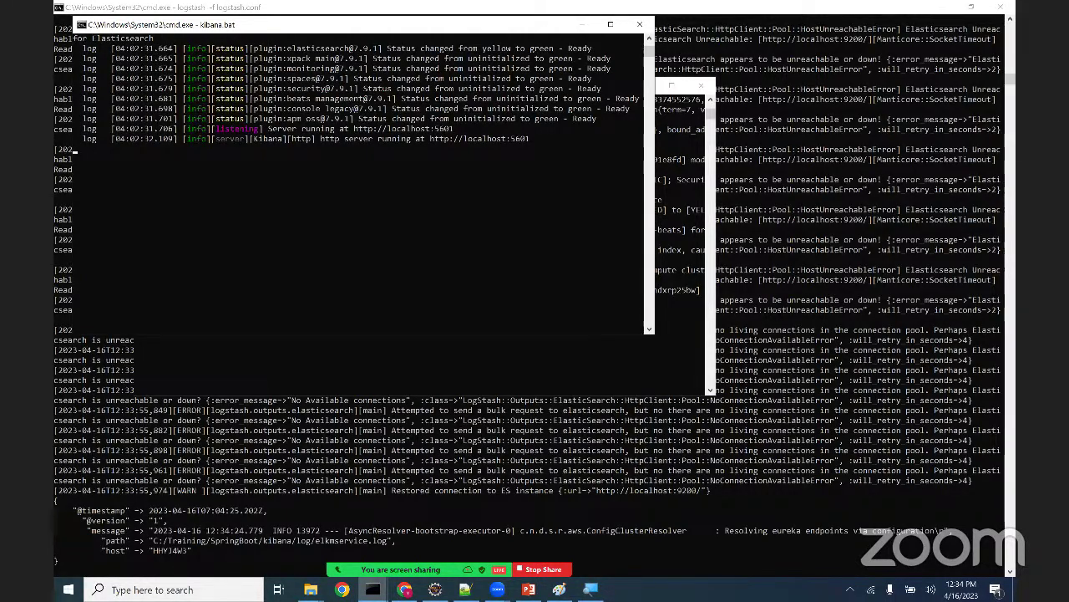
- Switch to Kibana in Chrome, open Discover and change the index pattern to elkindex*
{"action": "left_click", "coordinate": [404, 589]}
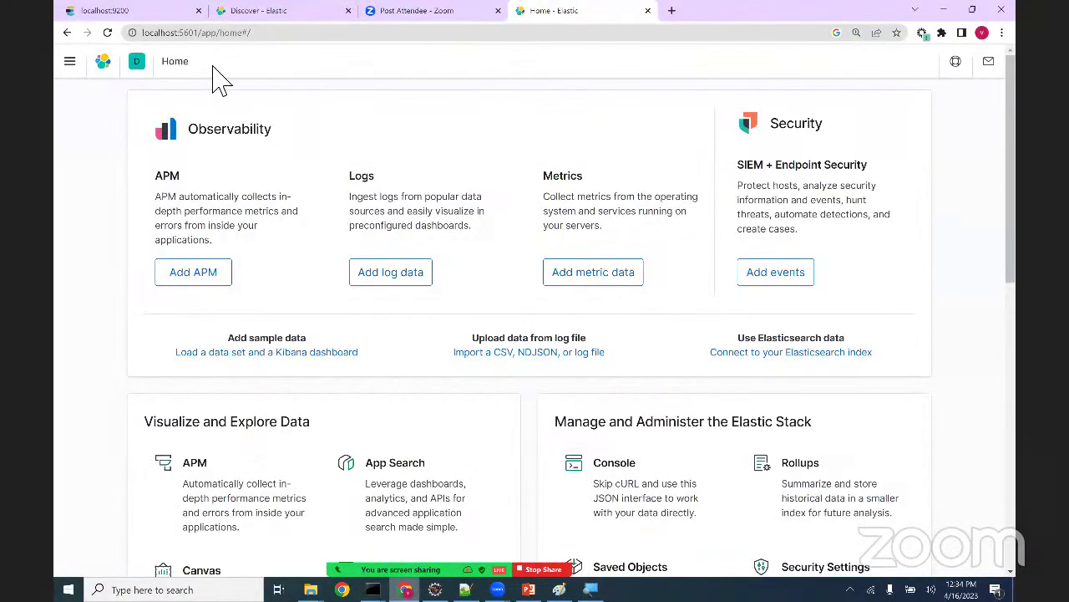
{"action": "left_click", "coordinate": [69, 61]}
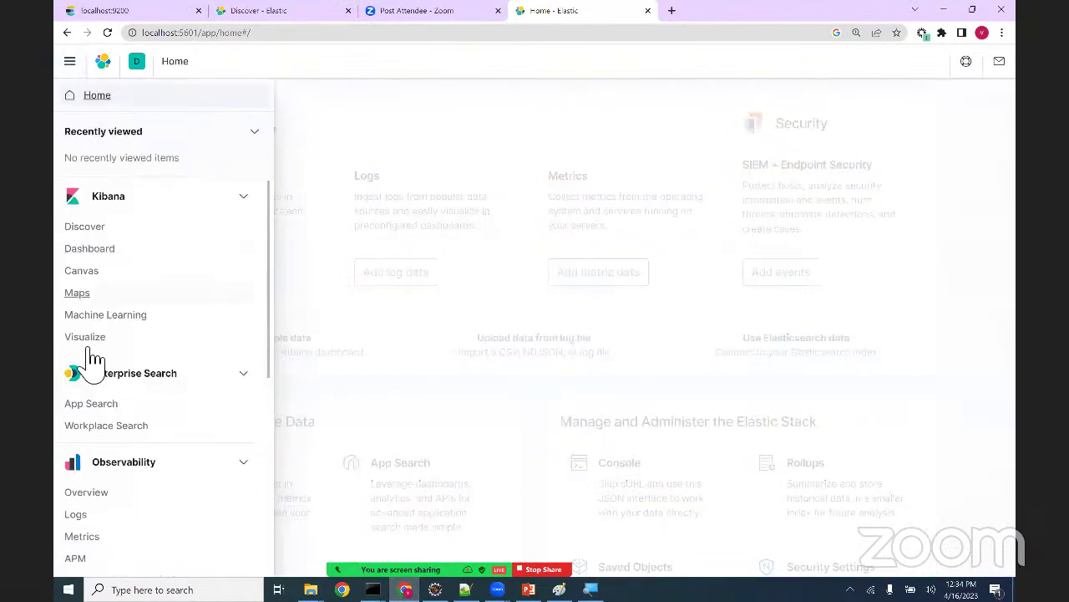
{"action": "left_click", "coordinate": [75, 66]}
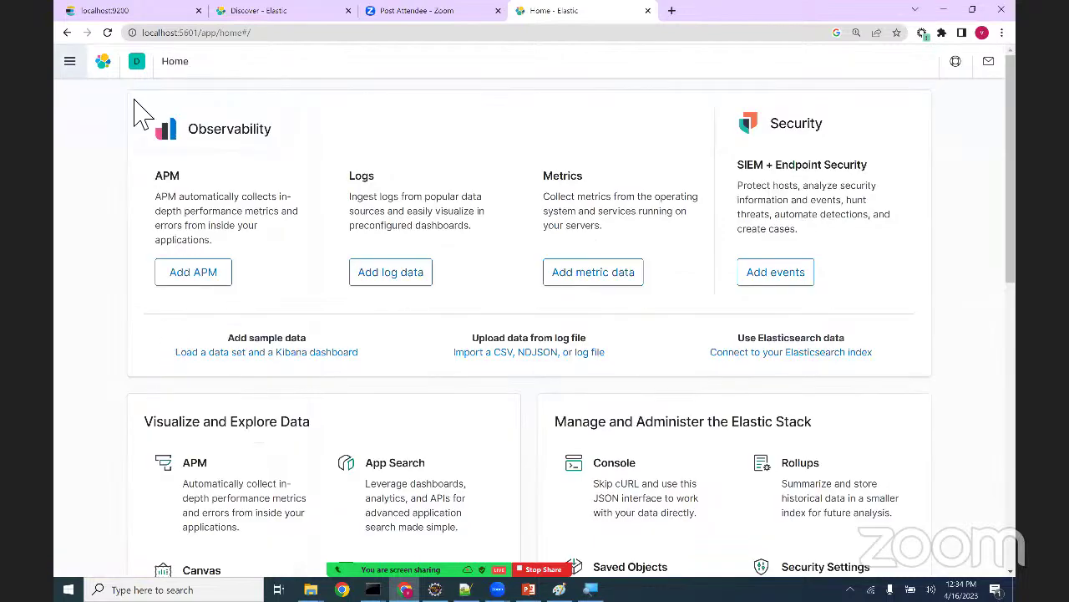
{"action": "left_click", "coordinate": [74, 66]}
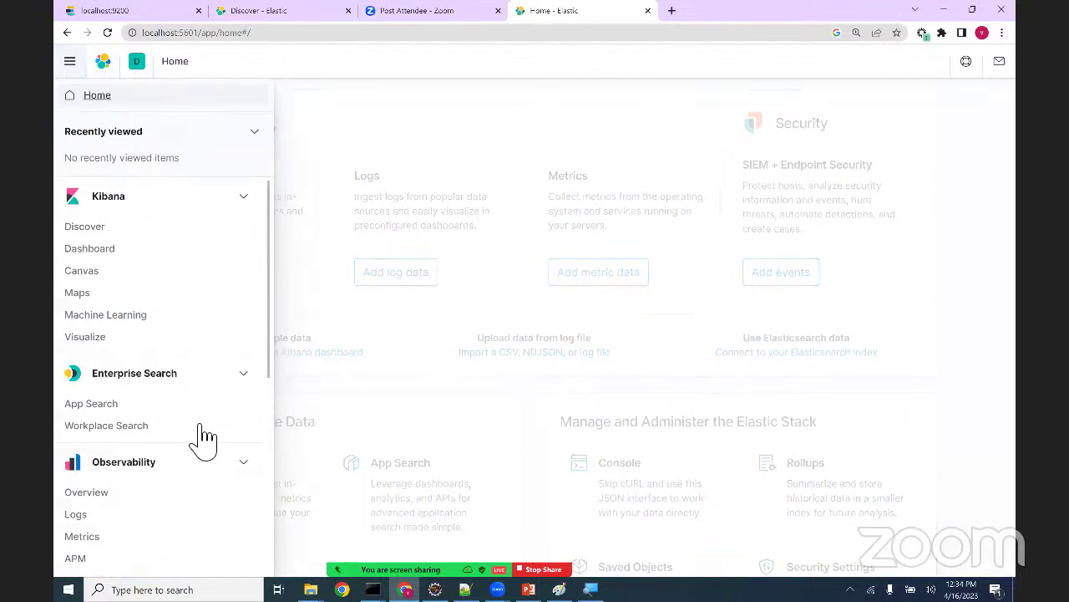
{"action": "left_click", "coordinate": [84, 227]}
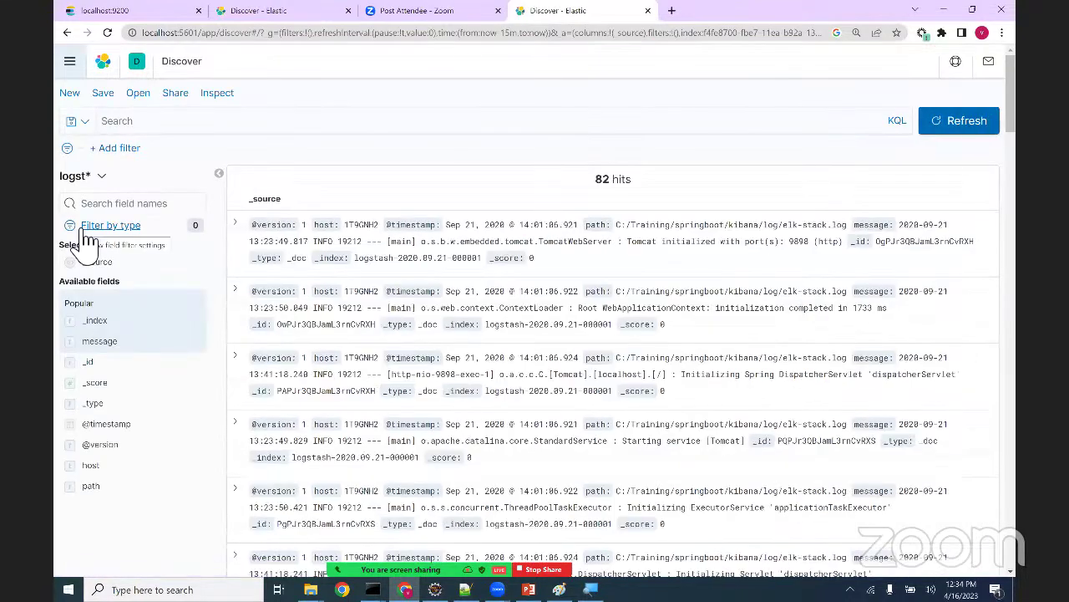
{"action": "left_click", "coordinate": [112, 178]}
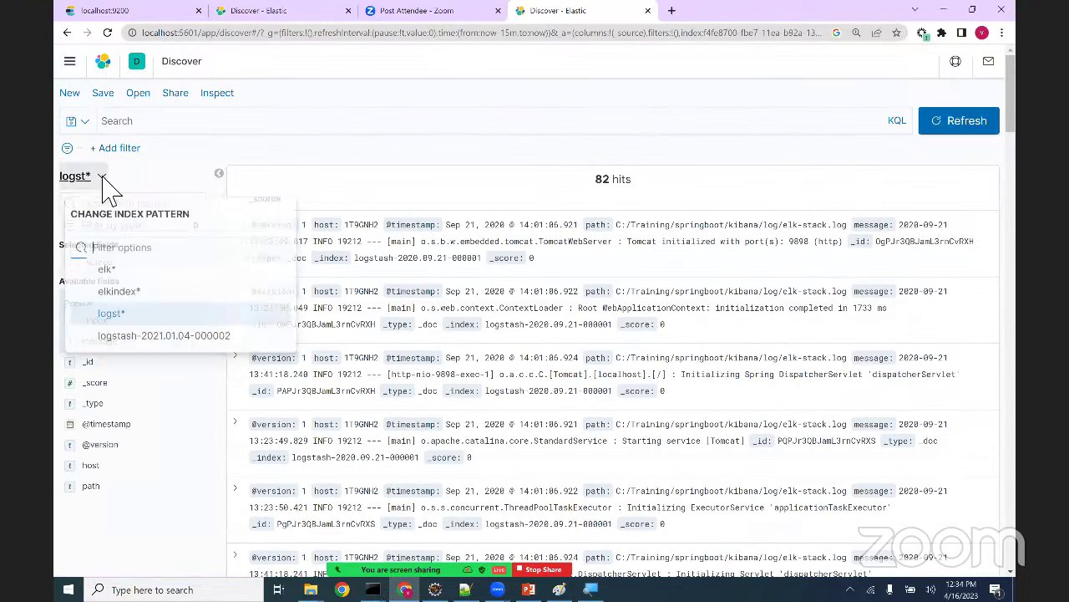
{"action": "left_click", "coordinate": [123, 290]}
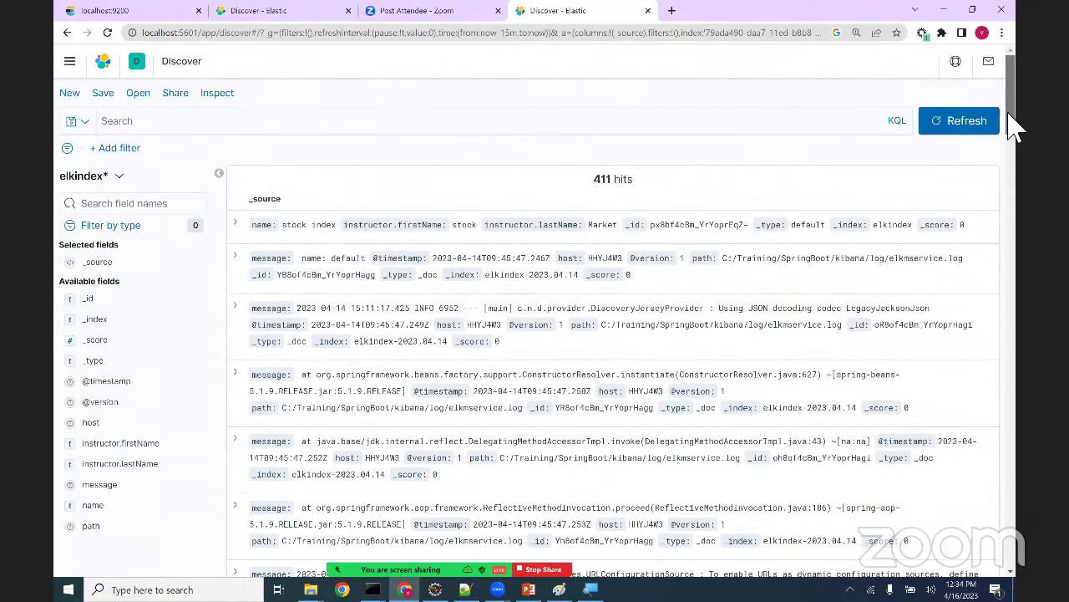
- Examine the elkindex* documents in Discover, highlighting the elkmservice.log path in one of the entries
{"action": "scroll", "coordinate": [1011, 143], "scroll_direction": "down", "scroll_amount": 2}
{"action": "scroll", "coordinate": [707, 267], "scroll_direction": "up", "scroll_amount": 1}
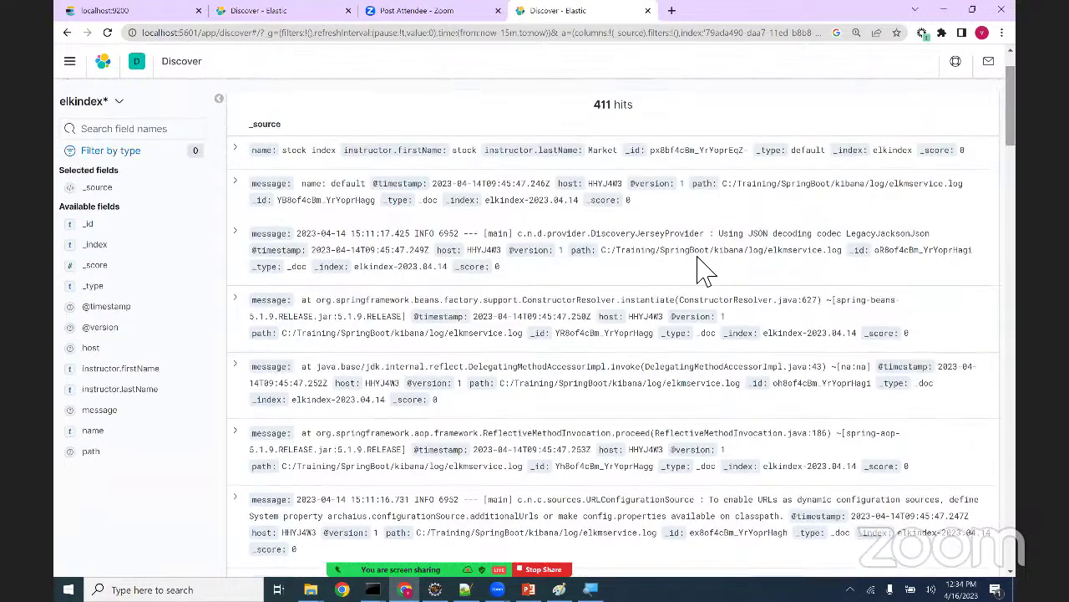
{"action": "left_click_drag", "start_coordinate": [730, 191], "coordinate": [969, 194]}
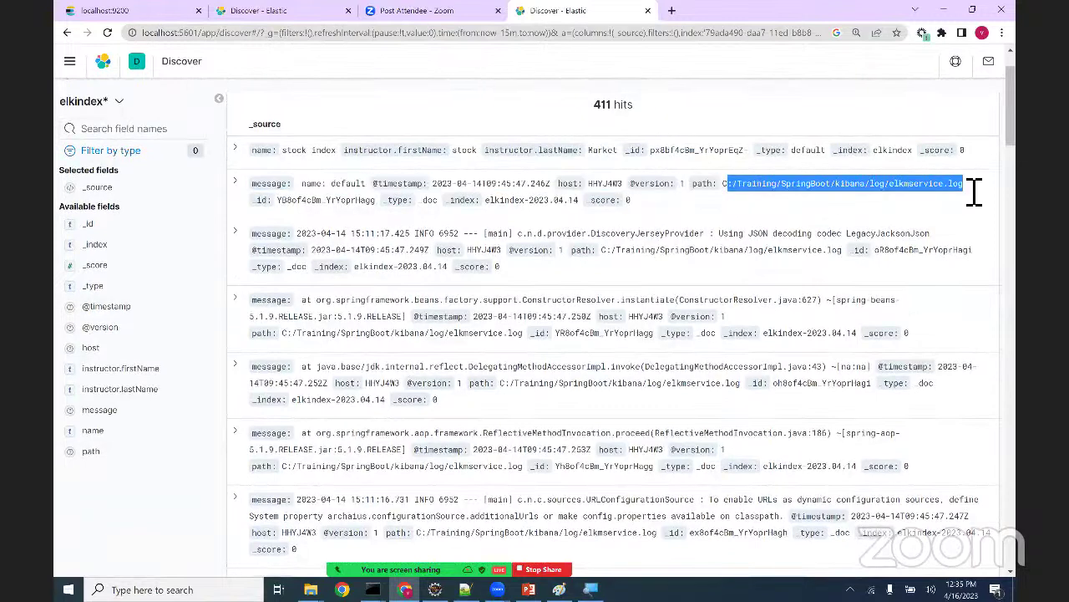
{"action": "left_click_drag", "start_coordinate": [1012, 119], "coordinate": [1000, 155]}
{"action": "scroll", "coordinate": [1000, 154], "scroll_direction": "down", "scroll_amount": 5}
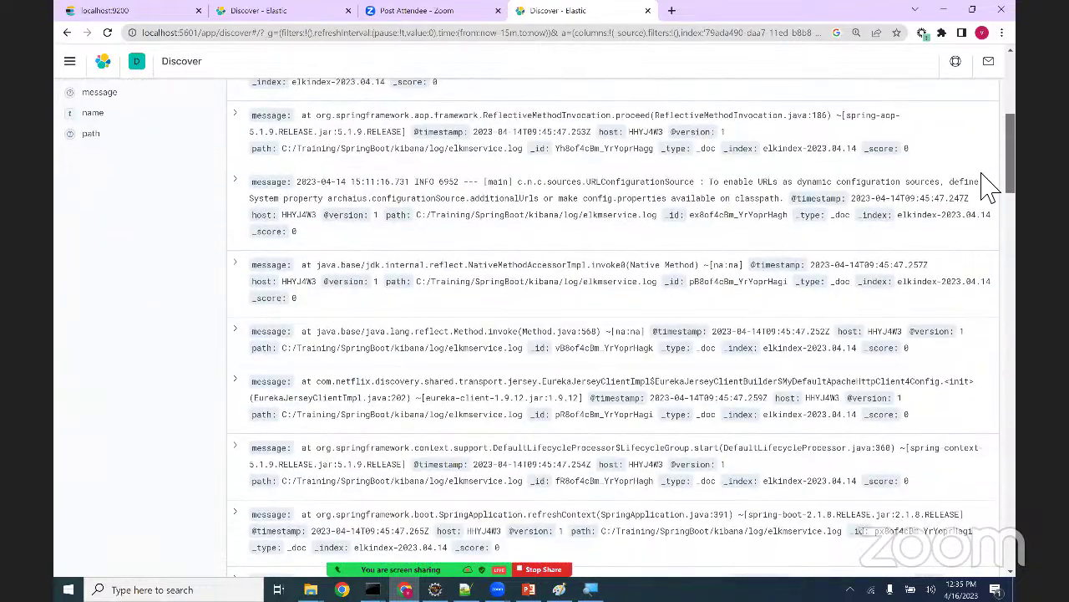
{"action": "scroll", "coordinate": [991, 188], "scroll_direction": "down", "scroll_amount": 10}
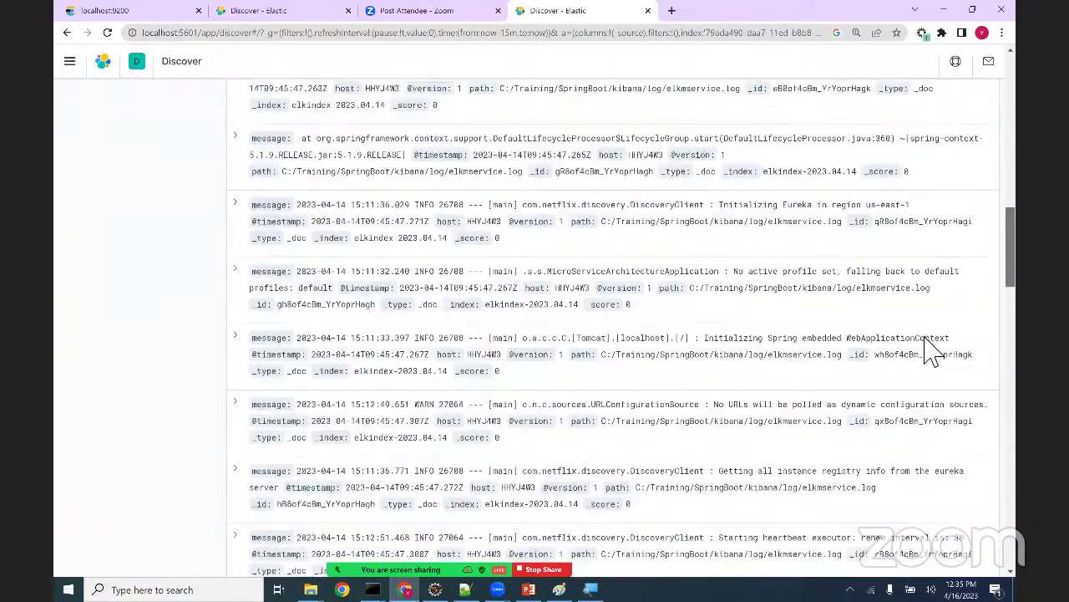
{"action": "key", "text": "Home"}
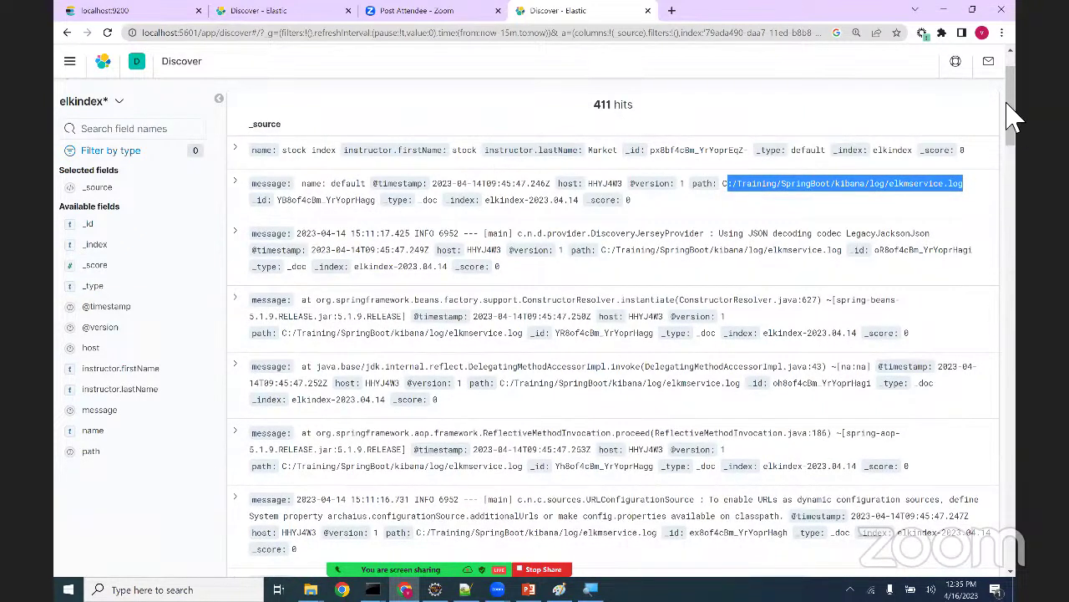
{"action": "left_click_drag", "start_coordinate": [1018, 127], "coordinate": [1008, 72]}
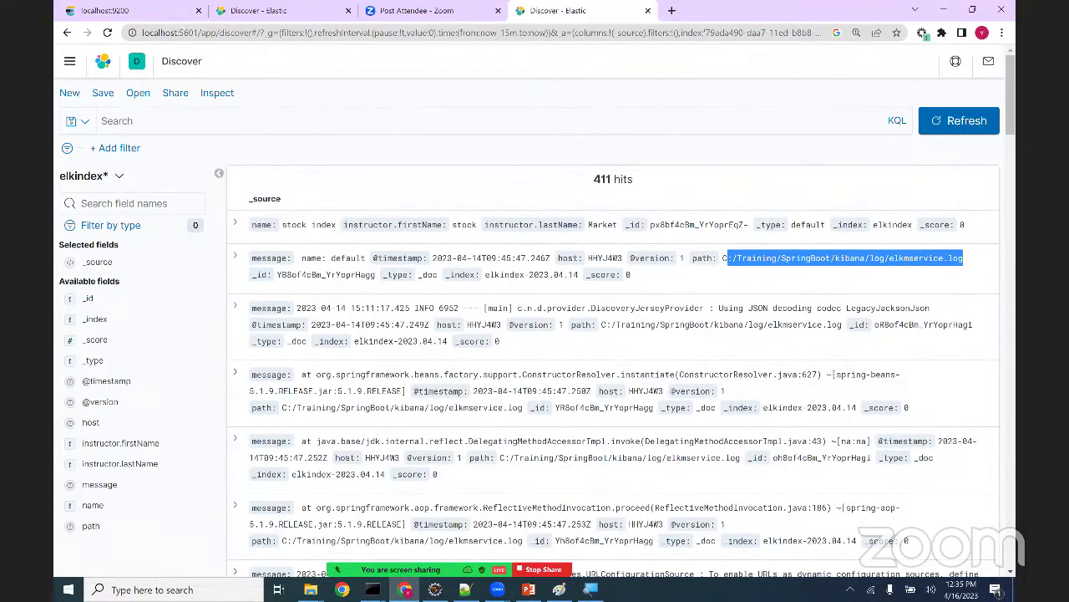
- Copy the word H2Dialect from the raw log entry in Notepad++ and return to Kibana's Discover page
{"action": "key", "text": "alt+Tab"}
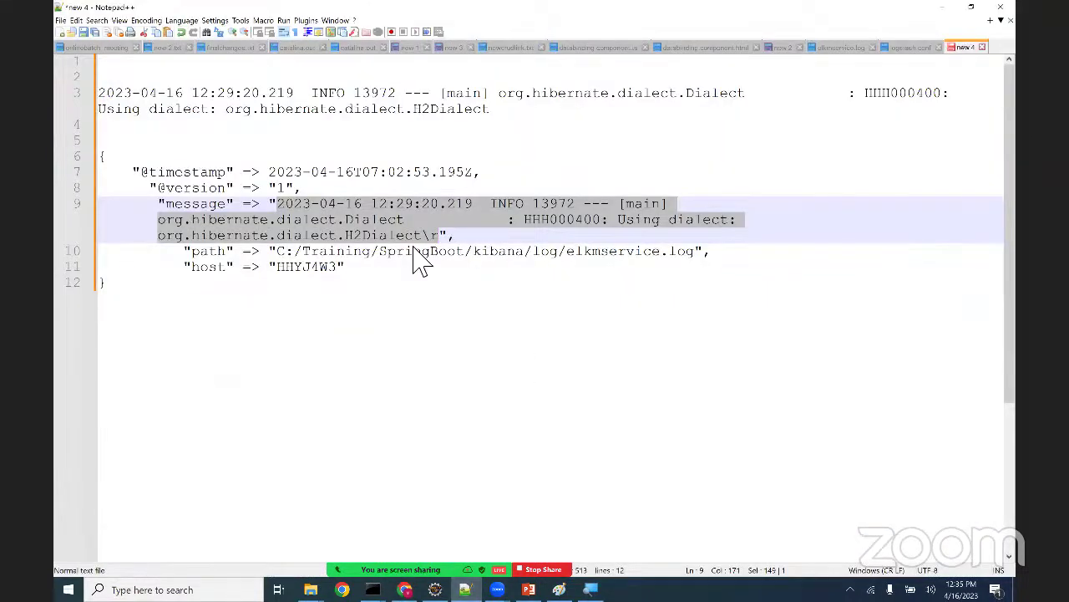
{"action": "left_click", "coordinate": [472, 115]}
{"action": "double_click", "coordinate": [462, 93]}
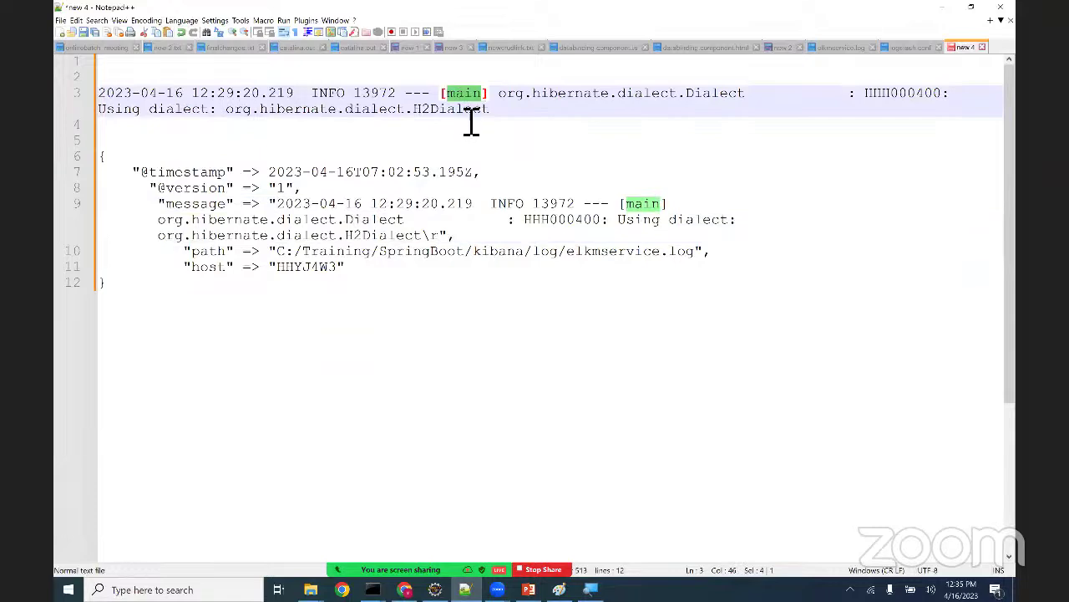
{"action": "double_click", "coordinate": [458, 109]}
{"action": "key", "text": "ctrl+c"}
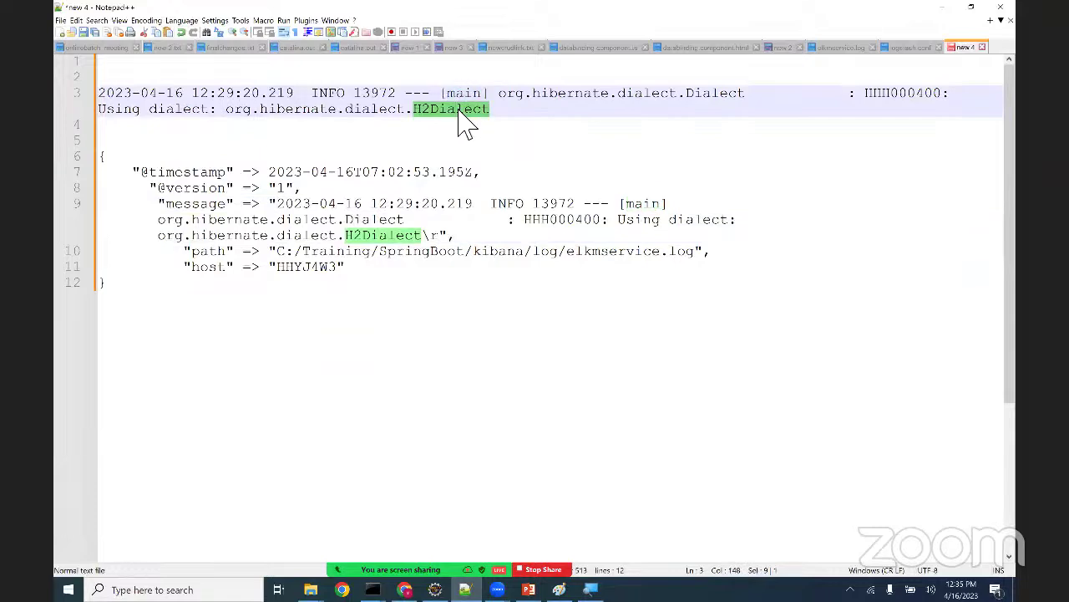
{"action": "left_click", "coordinate": [940, 7]}
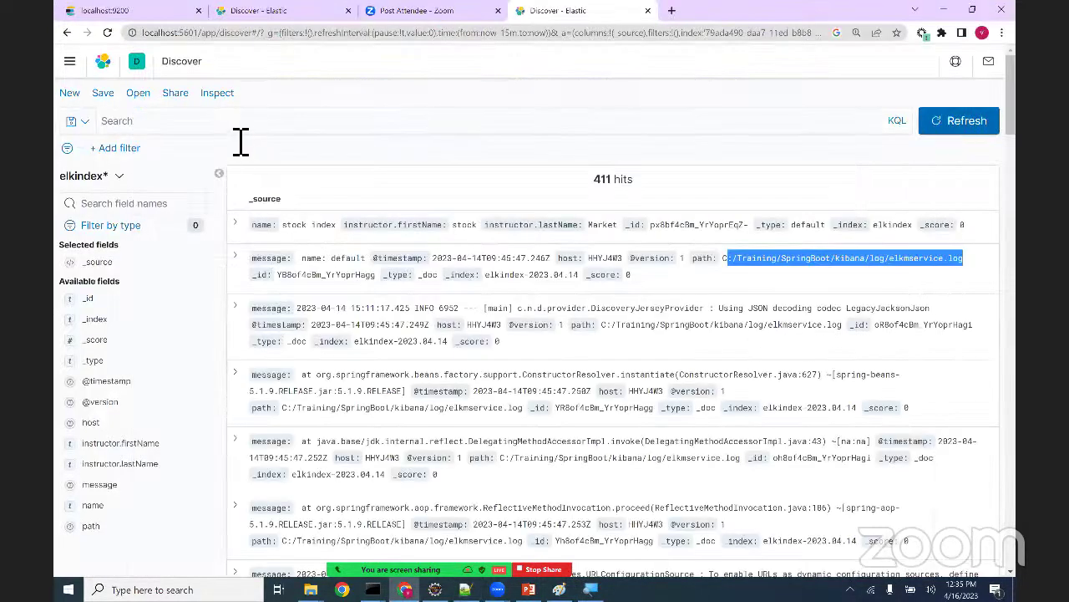
- Search the elkindex* documents in Discover for H2Dialect, then clear the query
{"action": "left_click", "coordinate": [240, 144]}
{"action": "key", "text": "ctrl+v"}
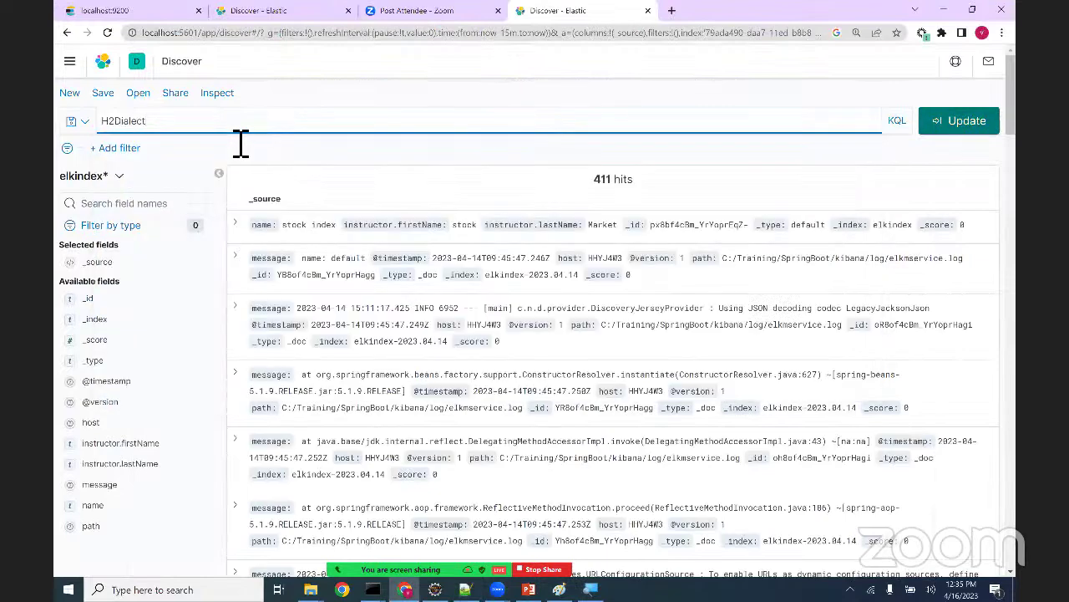
{"action": "key", "text": "Return"}
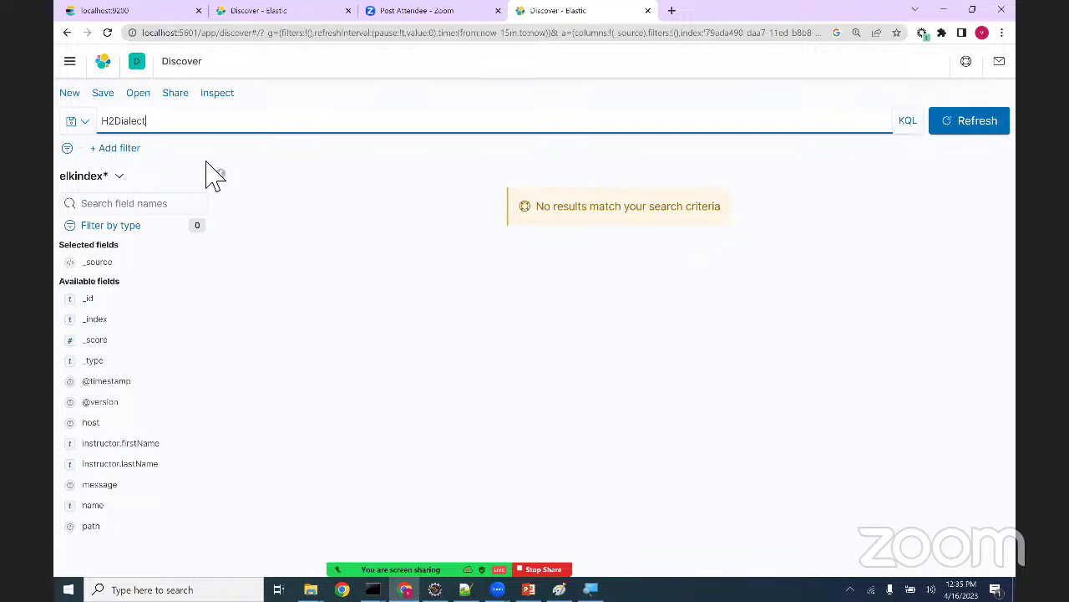
{"action": "key", "text": "BackSpace"}
{"action": "key", "text": "BackSpace"}
{"action": "key", "text": "BackSpace"}
{"action": "key", "text": "BackSpace"}
{"action": "key", "text": "BackSpace"}
{"action": "key", "text": "BackSpace"}
{"action": "key", "text": "BackSpace"}
{"action": "key", "text": "BackSpace"}
{"action": "key", "text": "BackSpace"}
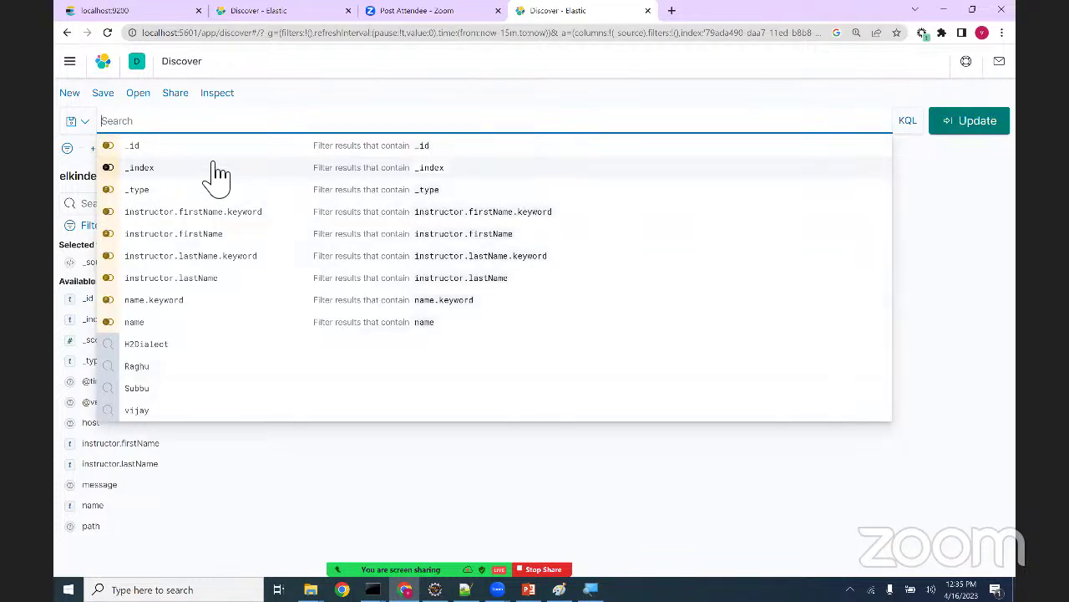
- Copy org.hibernate.dialect.H2Dialect from the raw log entry in Notepad++ and search the elkindex* documents in Kibana for it
{"action": "key", "text": "alt+Tab"}
{"action": "left_click", "coordinate": [423, 318]}
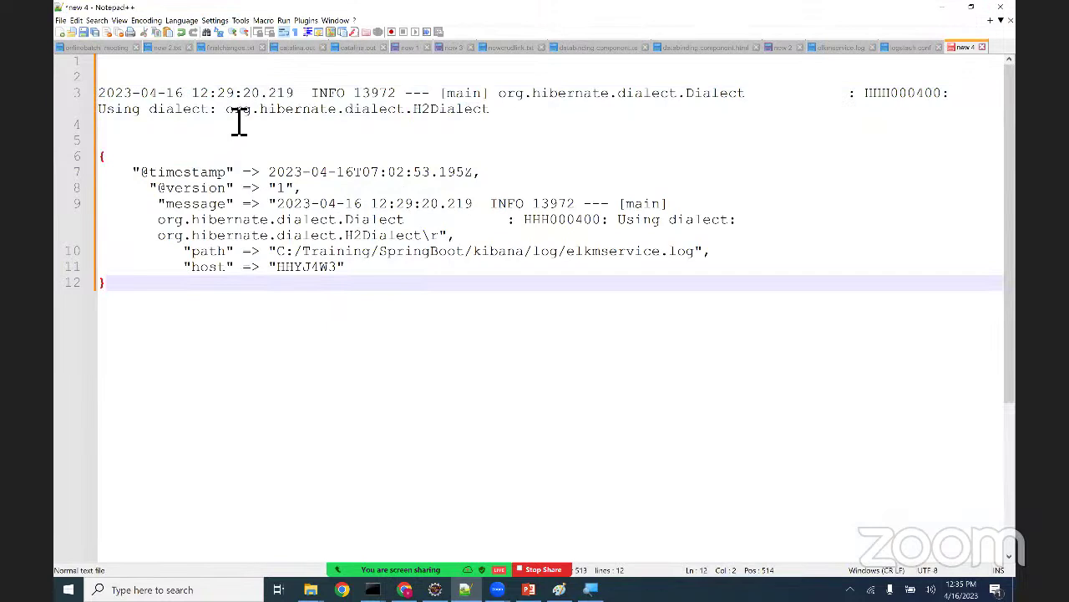
{"action": "left_click_drag", "start_coordinate": [227, 113], "coordinate": [486, 117]}
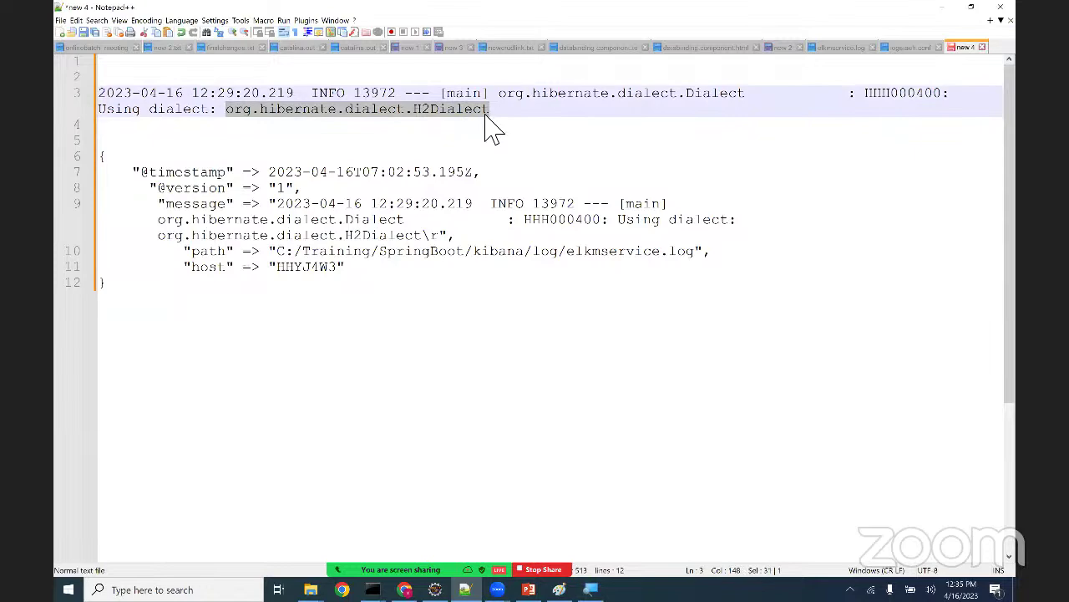
{"action": "key", "text": "ctrl+c"}
{"action": "key", "text": "alt+Tab"}
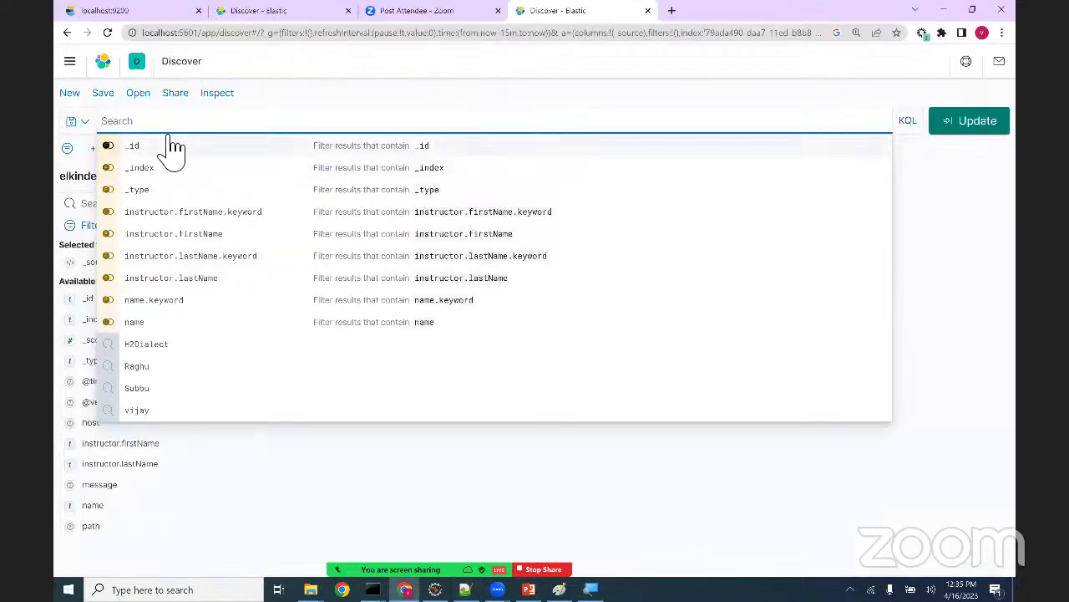
{"action": "key", "text": "ctrl+v"}
{"action": "key", "text": "Return"}
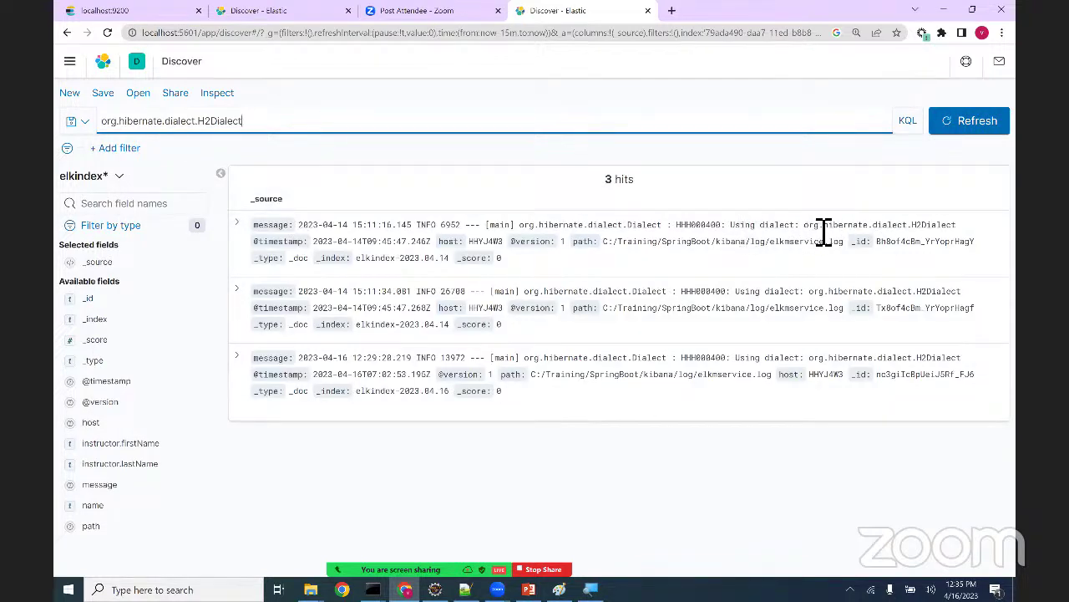
{"action": "left_click_drag", "start_coordinate": [804, 226], "coordinate": [896, 387]}
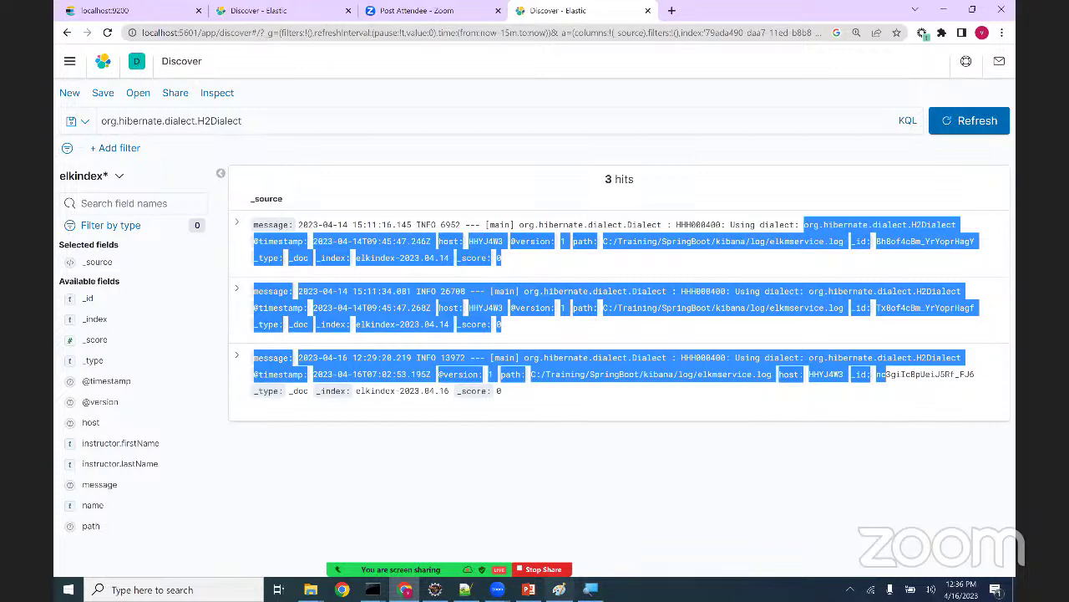
- Switch to Eclipse and examine the logger.info statements in the GET methods of DbServiceResource.java and StockResource.java
{"action": "key", "text": "alt+Tab"}
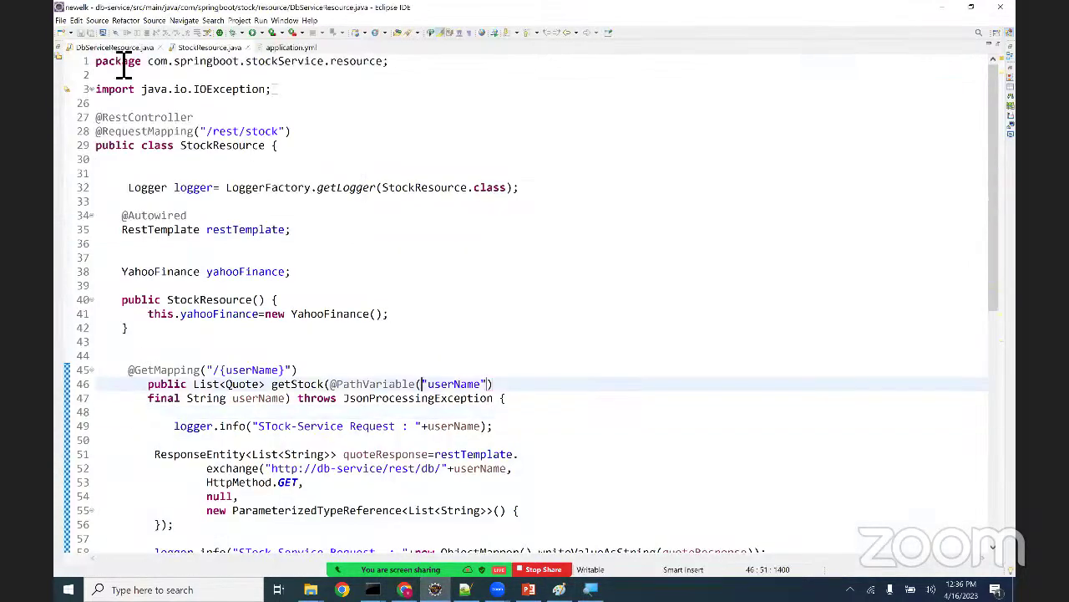
{"action": "left_click", "coordinate": [115, 47]}
{"action": "left_click_drag", "start_coordinate": [132, 298], "coordinate": [117, 285]}
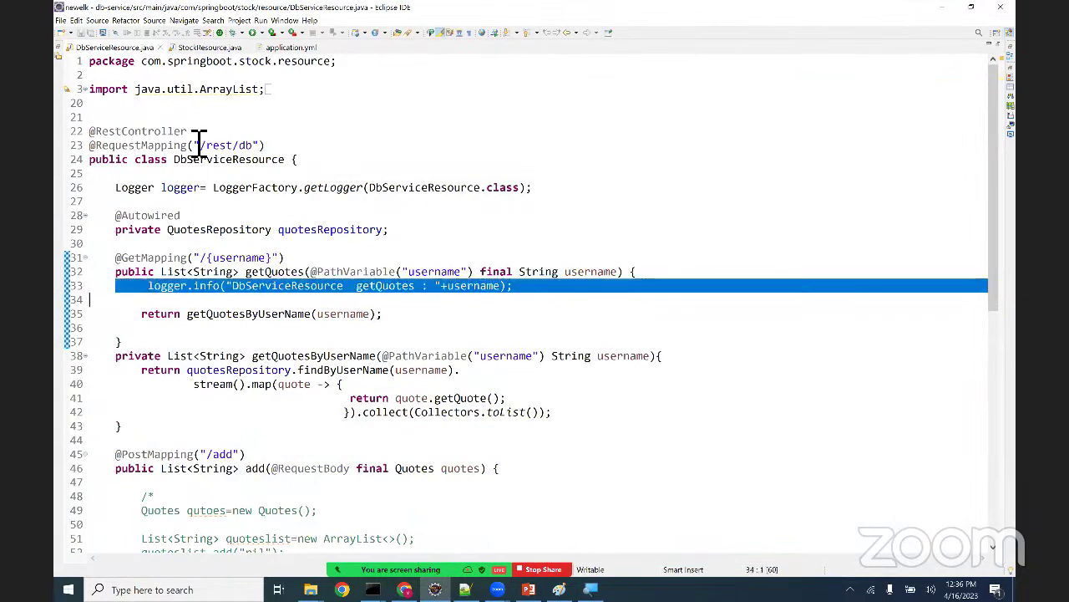
{"action": "left_click", "coordinate": [213, 48]}
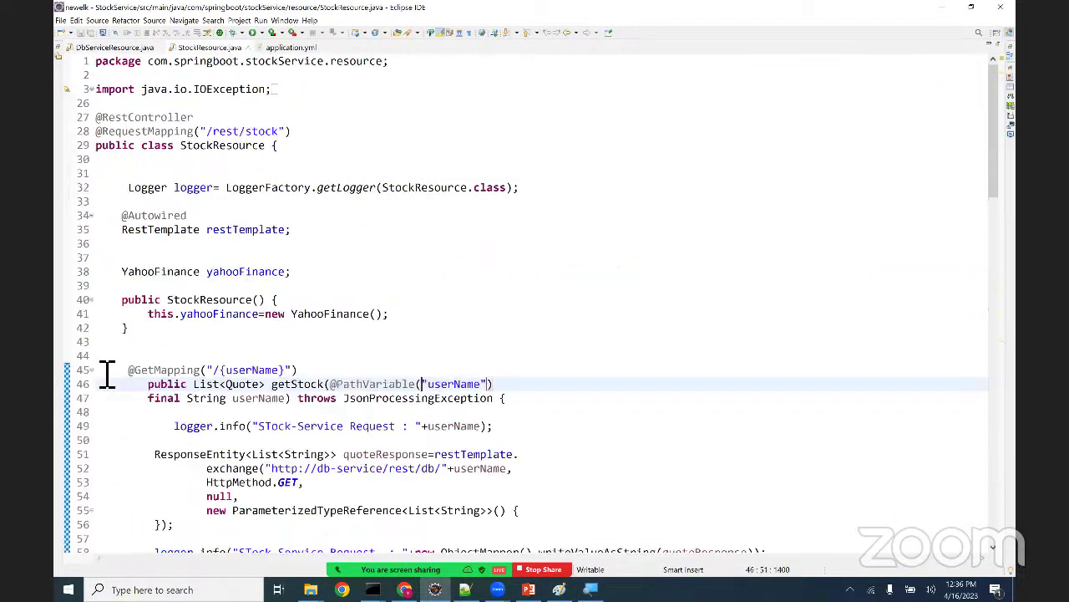
{"action": "left_click_drag", "start_coordinate": [122, 417], "coordinate": [117, 448]}
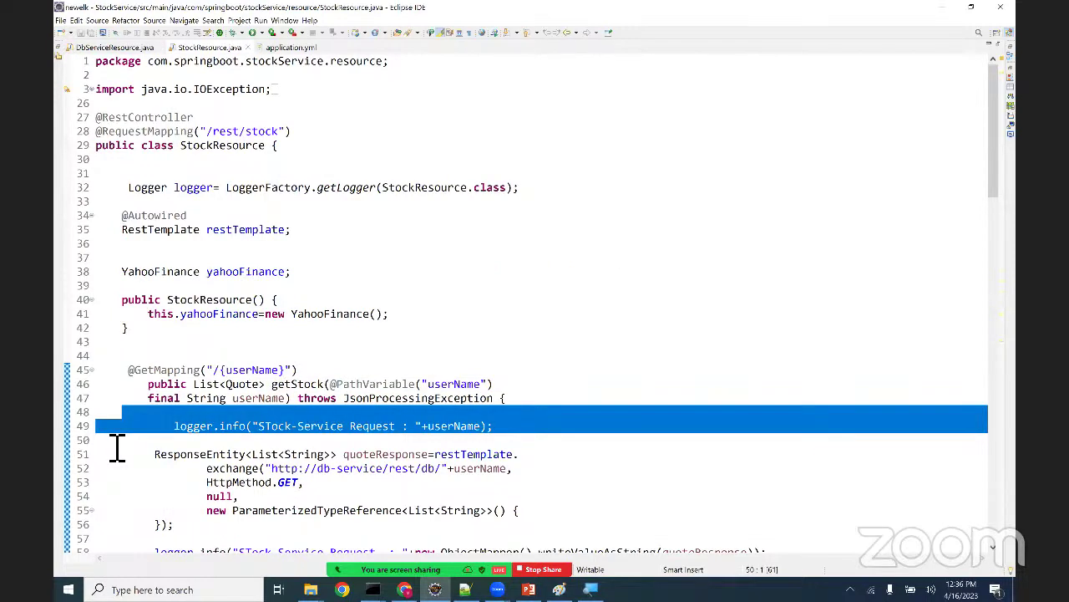
- Switch to Chrome and enter the address localhost:8761/api/db-service/rest/db/nareshit in a new tab without loading it
{"action": "key", "text": "alt+Tab"}
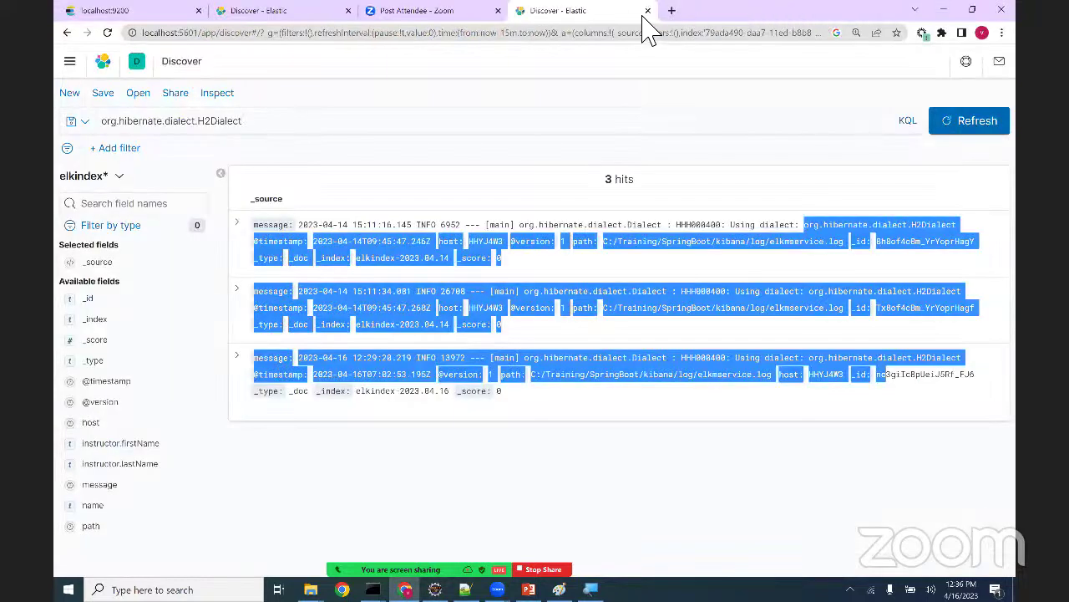
{"action": "left_click", "coordinate": [670, 11]}
{"action": "type", "text": "localhost:15672"}
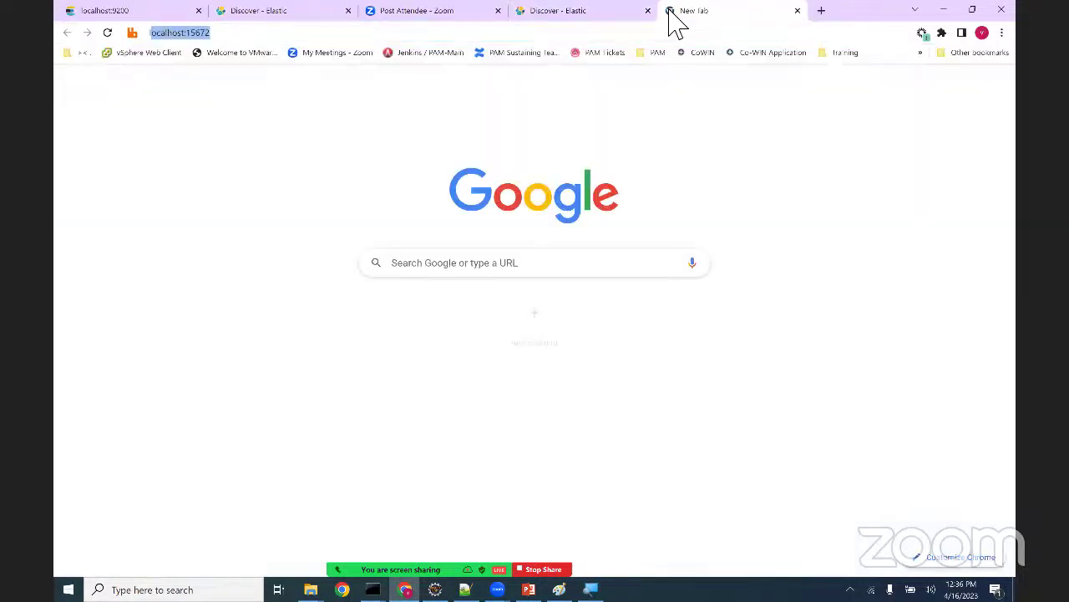
{"action": "key", "text": "BackSpace"}
{"action": "key", "text": "BackSpace"}
{"action": "key", "text": "BackSpace"}
{"action": "key", "text": "BackSpace"}
{"action": "key", "text": "BackSpace"}
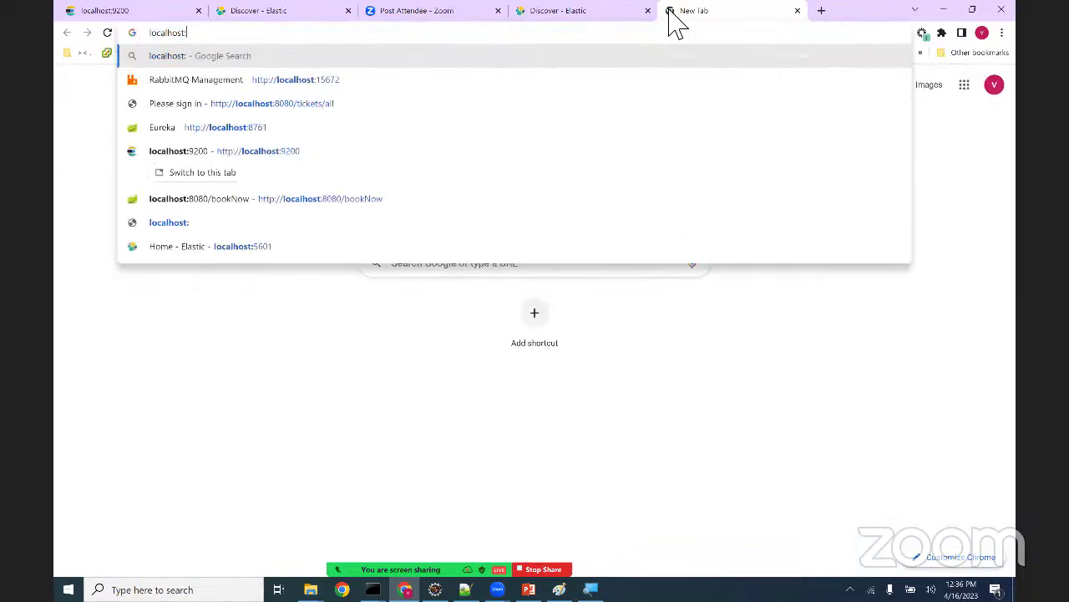
{"action": "type", "text": "8761"}
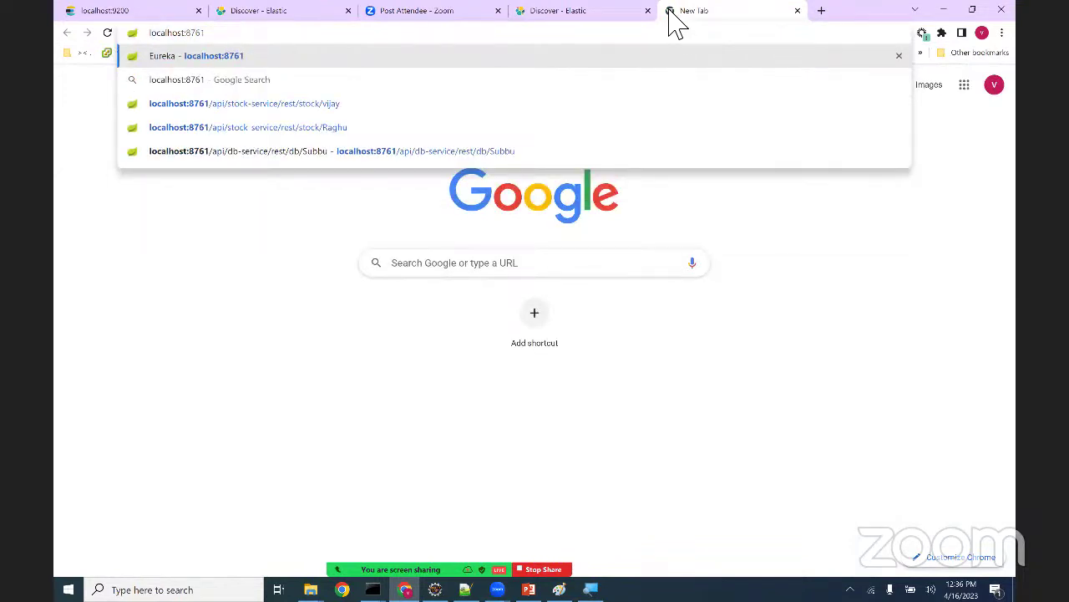
{"action": "key", "text": "Down"}
{"action": "key", "text": "Down"}
{"action": "key", "text": "Down"}
{"action": "key", "text": "Down"}
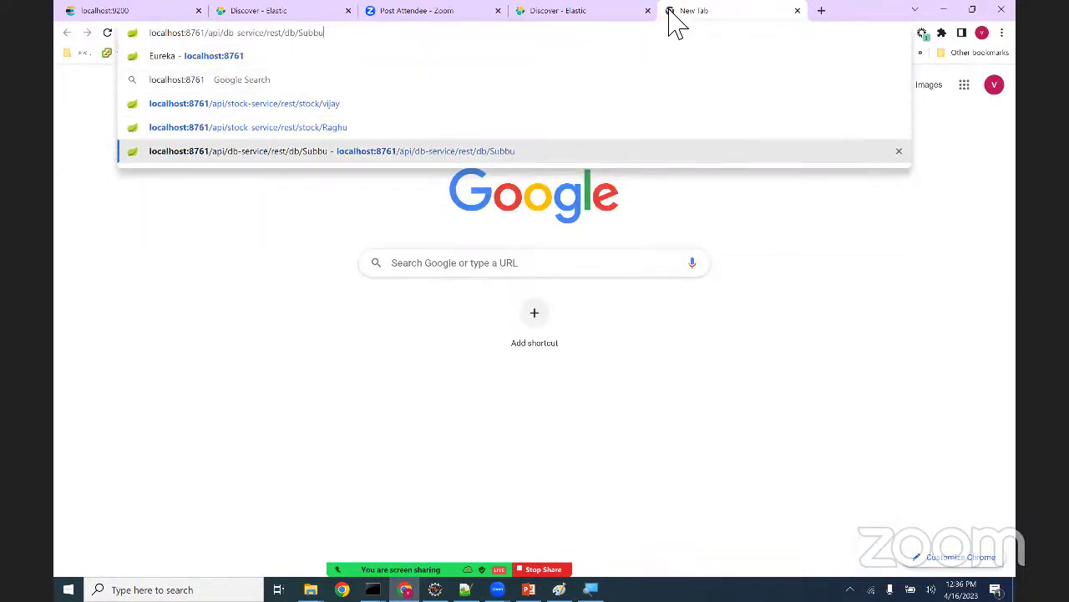
{"action": "key", "text": "BackSpace"}
{"action": "key", "text": "BackSpace"}
{"action": "key", "text": "BackSpace"}
{"action": "key", "text": "BackSpace"}
{"action": "key", "text": "BackSpace"}
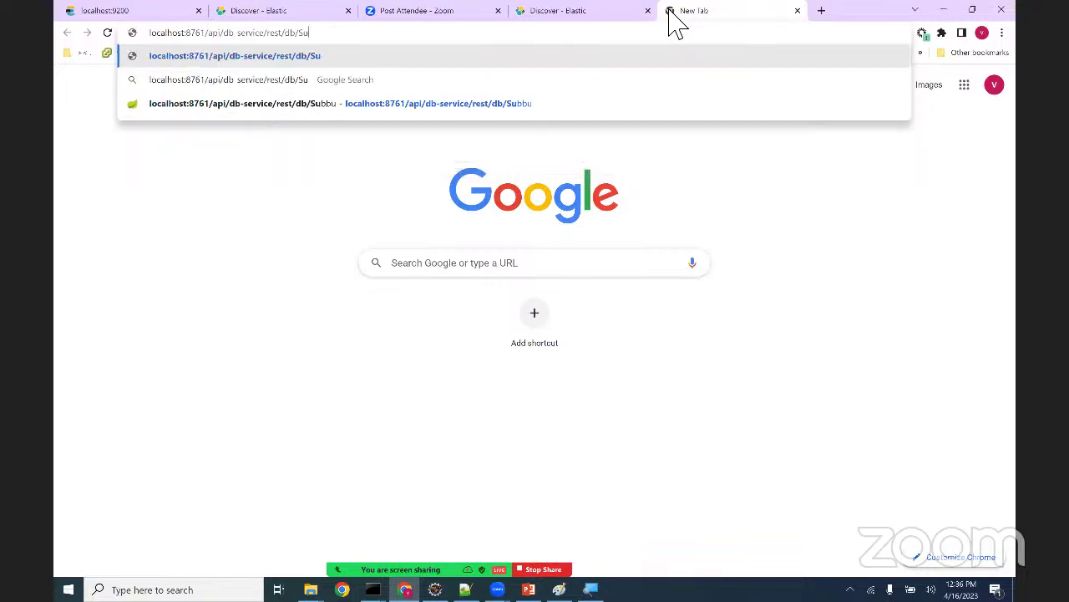
{"action": "type", "text": "nareshit"}
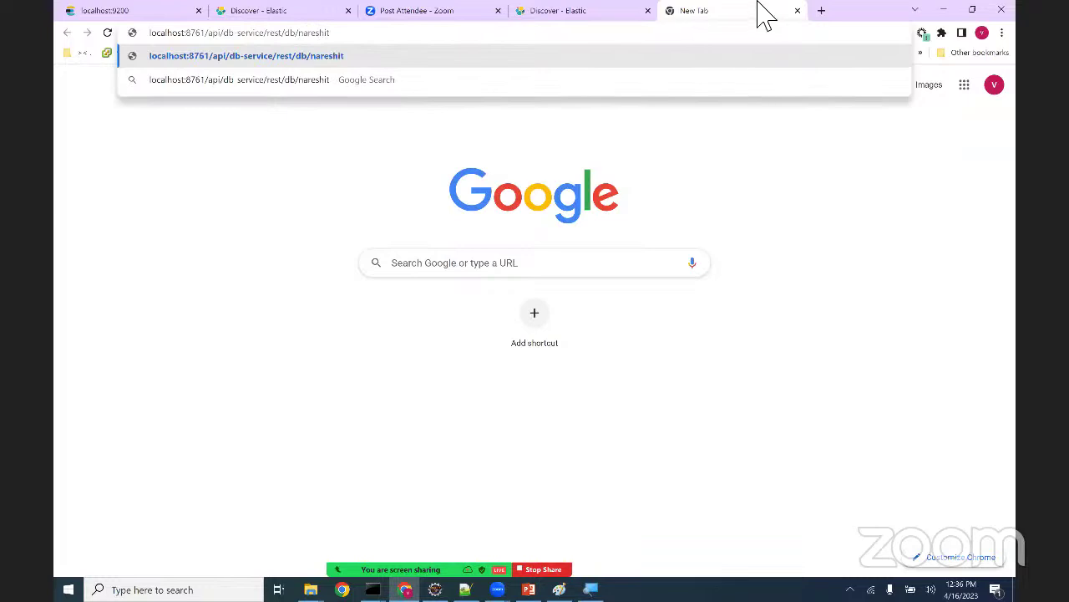
{"action": "double_click", "coordinate": [329, 33]}
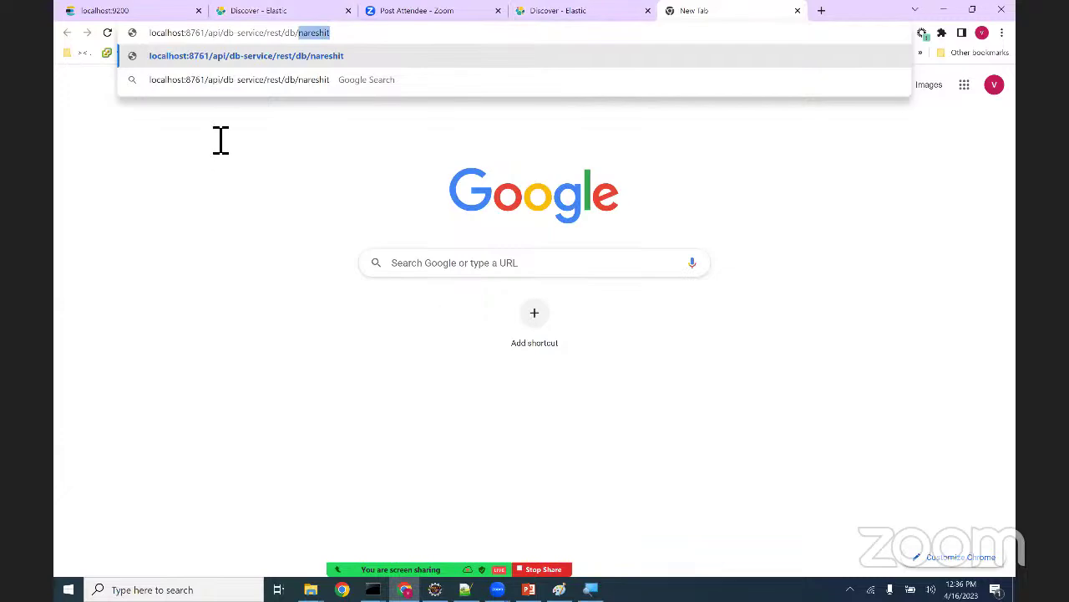
- In Eclipse, examine DbServiceResource.java's /rest/db mapping, its username path variable and the getQuotes logger.info statement
{"action": "key", "text": "alt+Tab"}
{"action": "left_click_drag", "start_coordinate": [220, 142], "coordinate": [249, 133]}
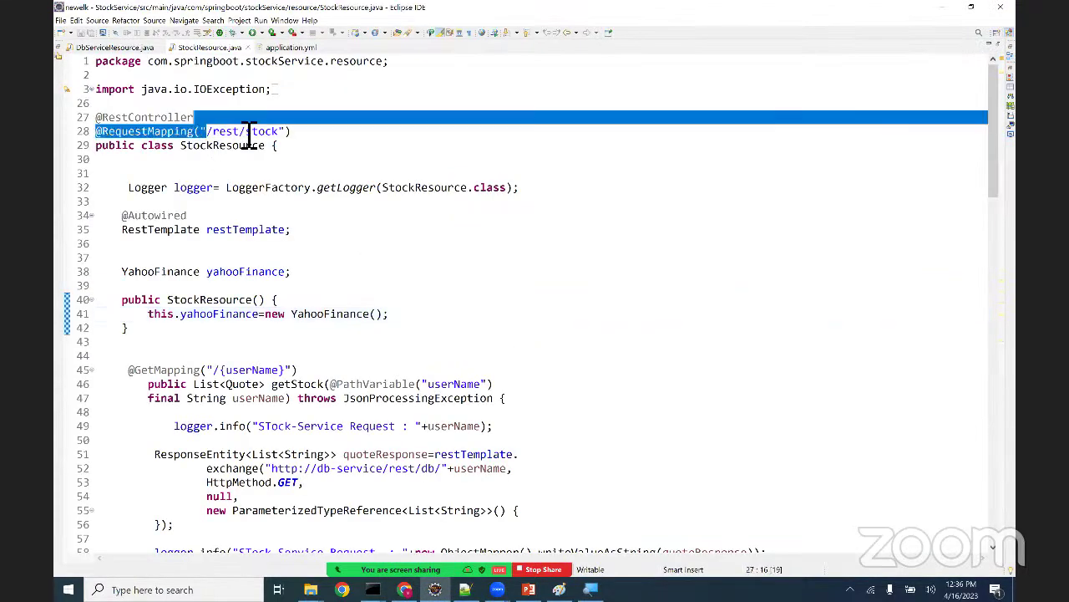
{"action": "left_click", "coordinate": [115, 47]}
{"action": "left_click_drag", "start_coordinate": [200, 145], "coordinate": [261, 158]}
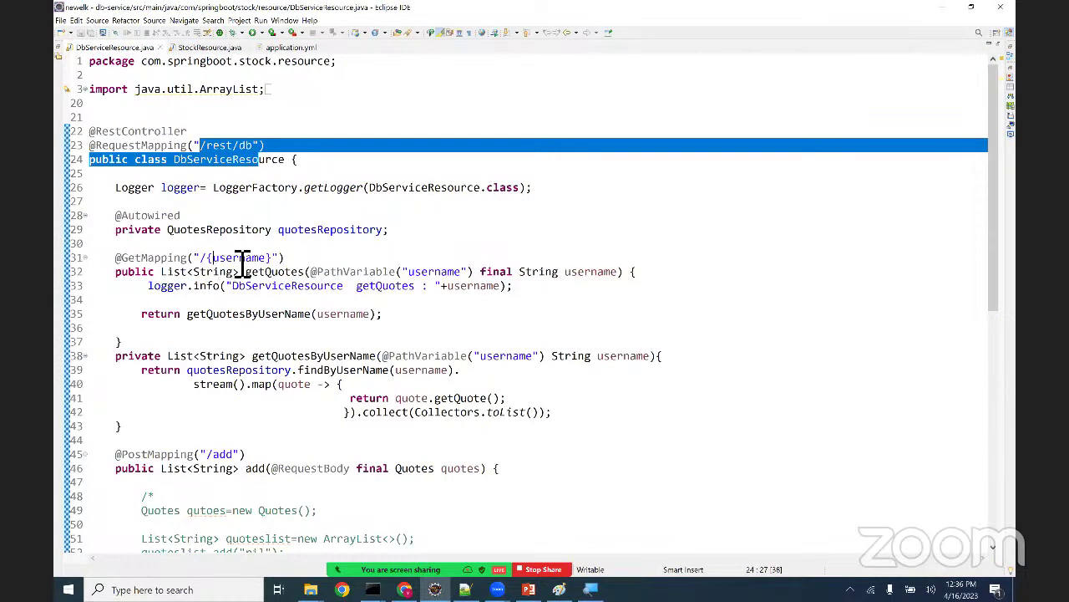
{"action": "double_click", "coordinate": [258, 259]}
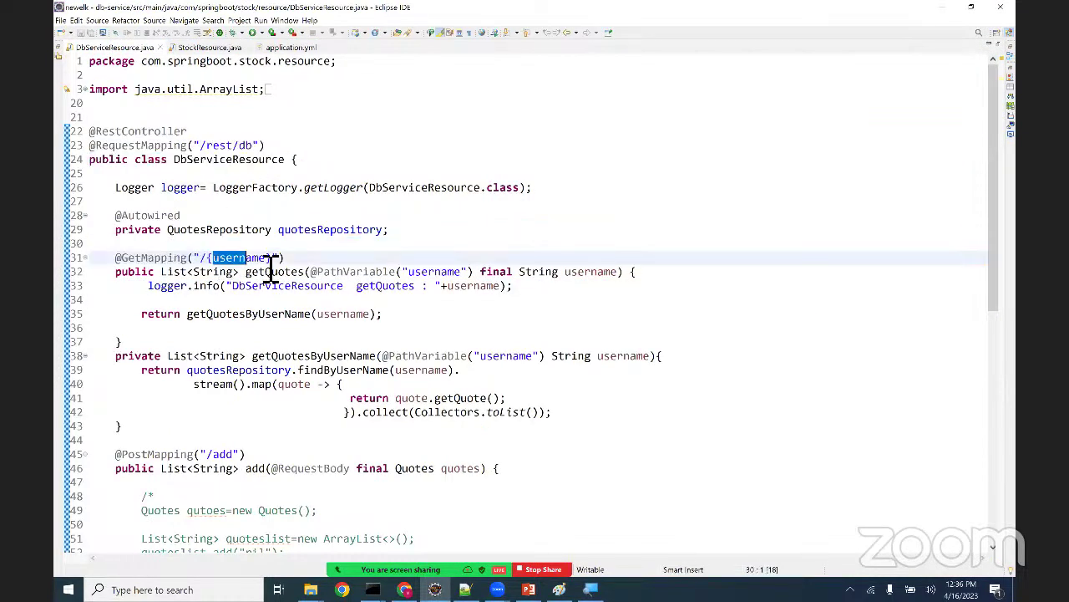
{"action": "double_click", "coordinate": [489, 287]}
{"action": "left_click_drag", "start_coordinate": [234, 286], "coordinate": [453, 287]}
{"action": "left_click_drag", "start_coordinate": [530, 301], "coordinate": [528, 298]}
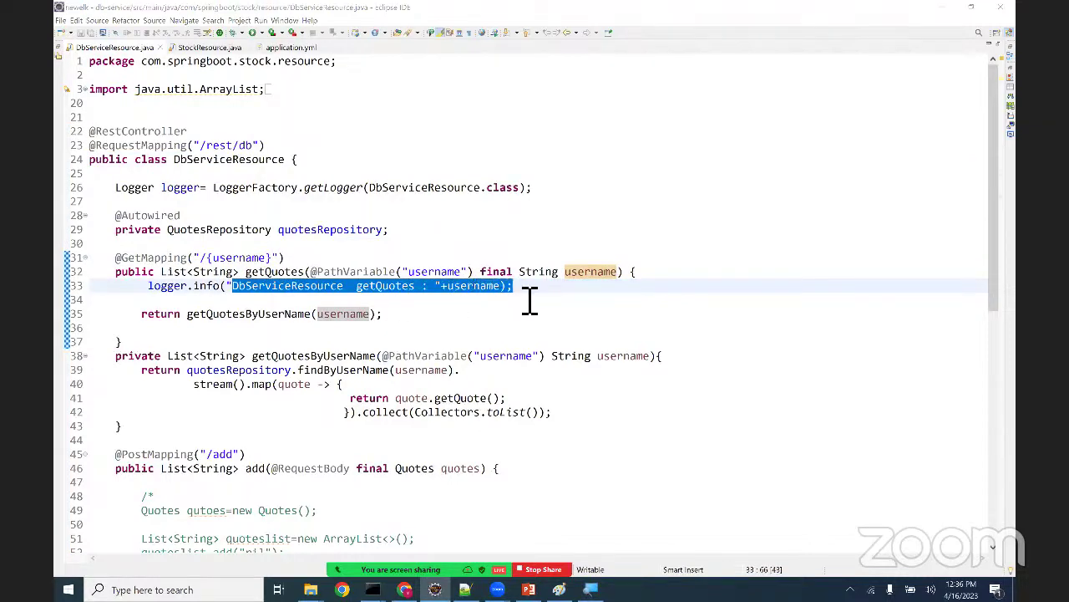
- Return to Chrome and load localhost:8761/api/db-service/rest/db/nareshit to call the db-service
{"action": "key", "text": "alt+Tab"}
{"action": "left_click", "coordinate": [344, 40]}
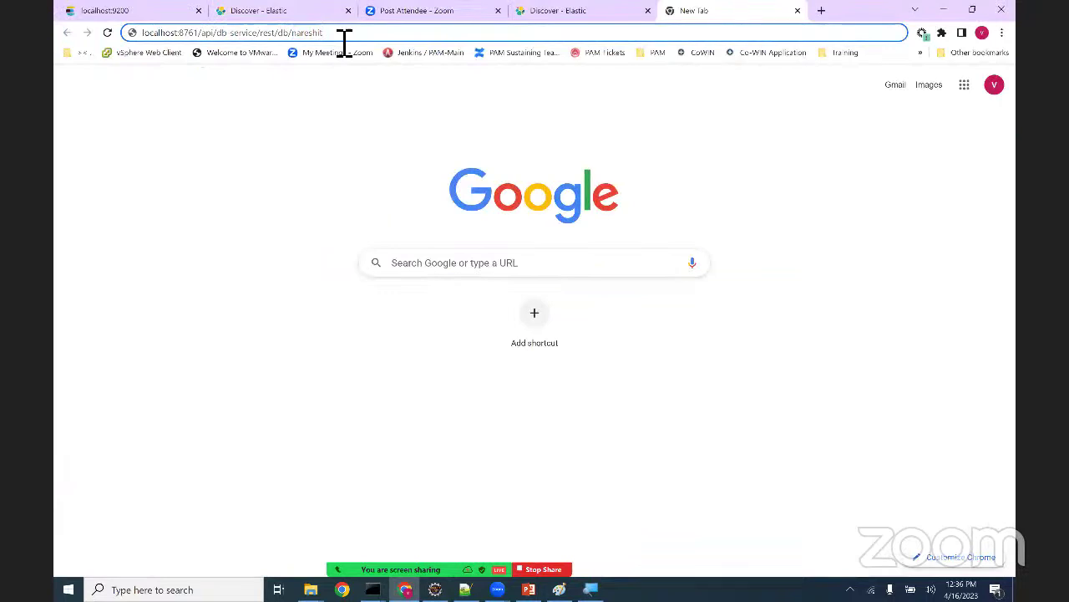
{"action": "key", "text": "Return"}
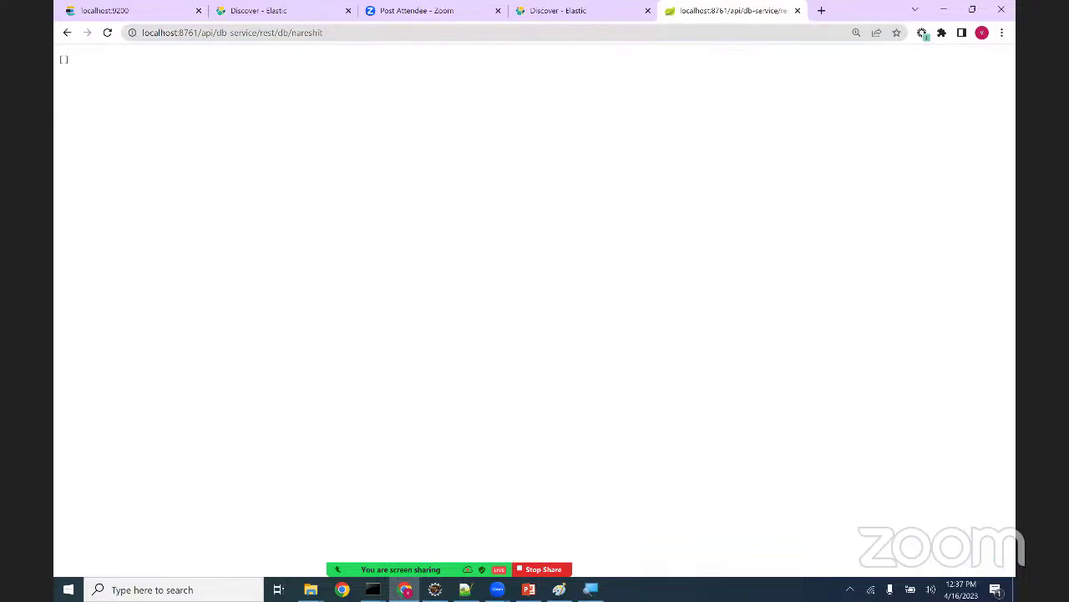
- Open the Logstash console and highlight the DbServiceResource getQuotes message logged for nareshit
{"action": "left_click", "coordinate": [373, 589]}
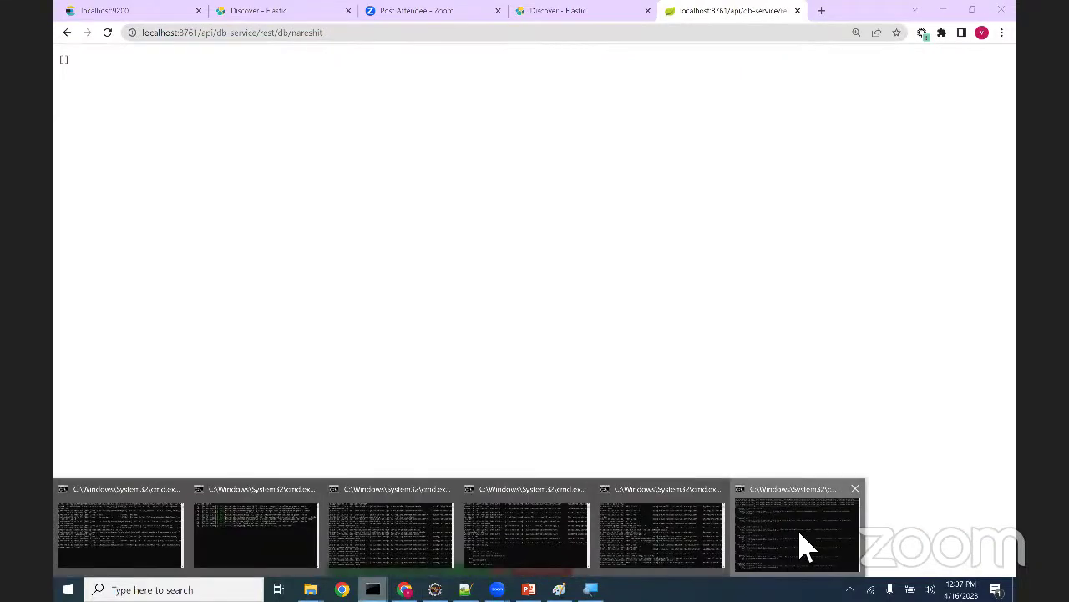
{"action": "left_click", "coordinate": [805, 547]}
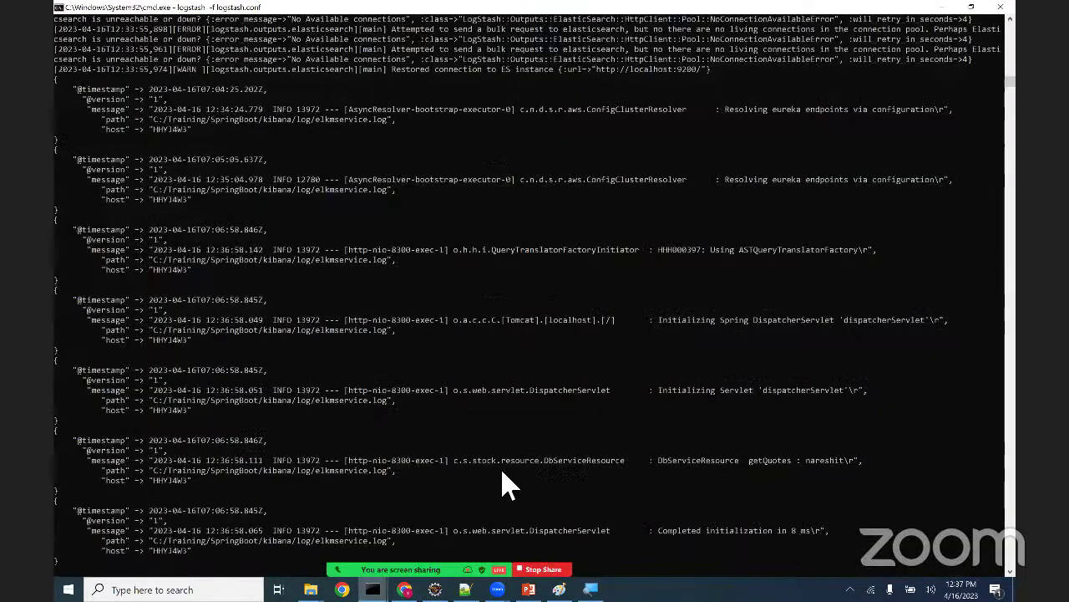
{"action": "left_click_drag", "start_coordinate": [460, 464], "coordinate": [839, 464]}
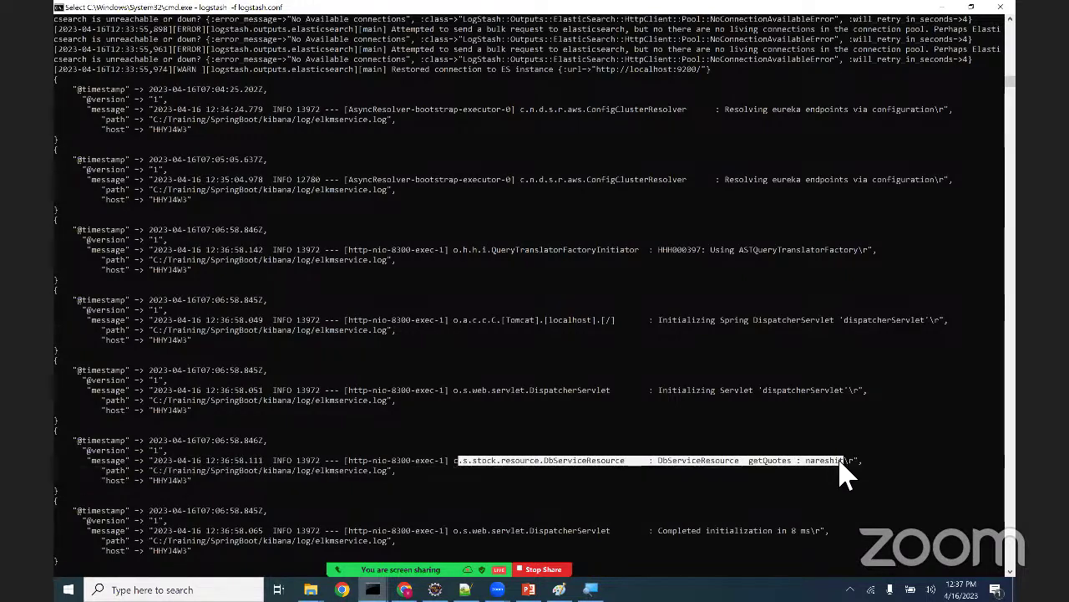
- Search the elkindex* documents in Discover for nareshit and compare the logged message with the logger.info statement in DbServiceResource.java
{"action": "key", "text": "alt+Tab"}
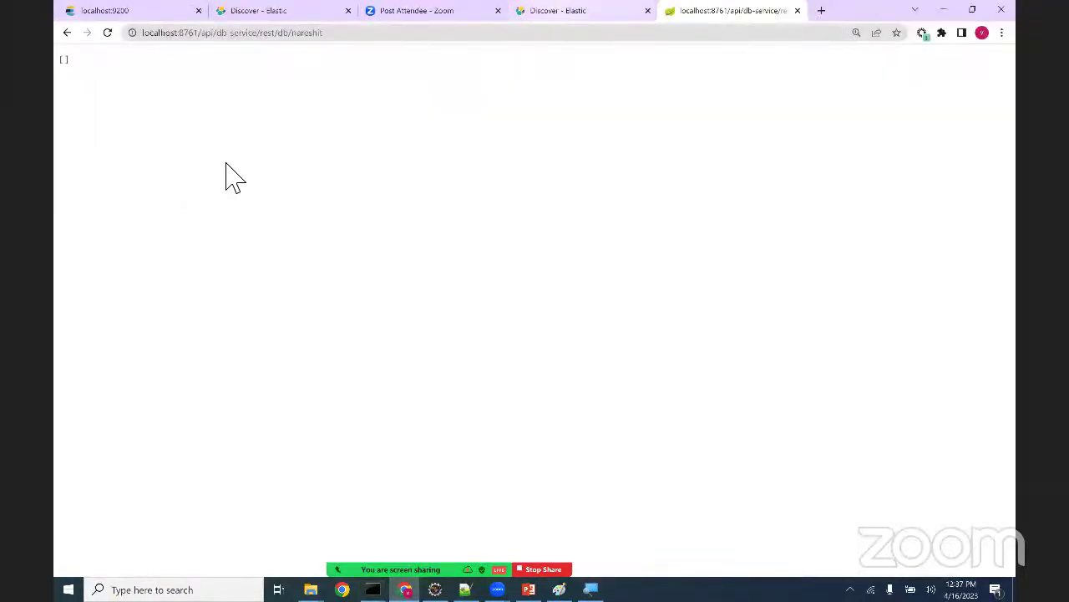
{"action": "key", "text": "ctrl+shift+Tab"}
{"action": "left_click_drag", "start_coordinate": [266, 123], "coordinate": [60, 182]}
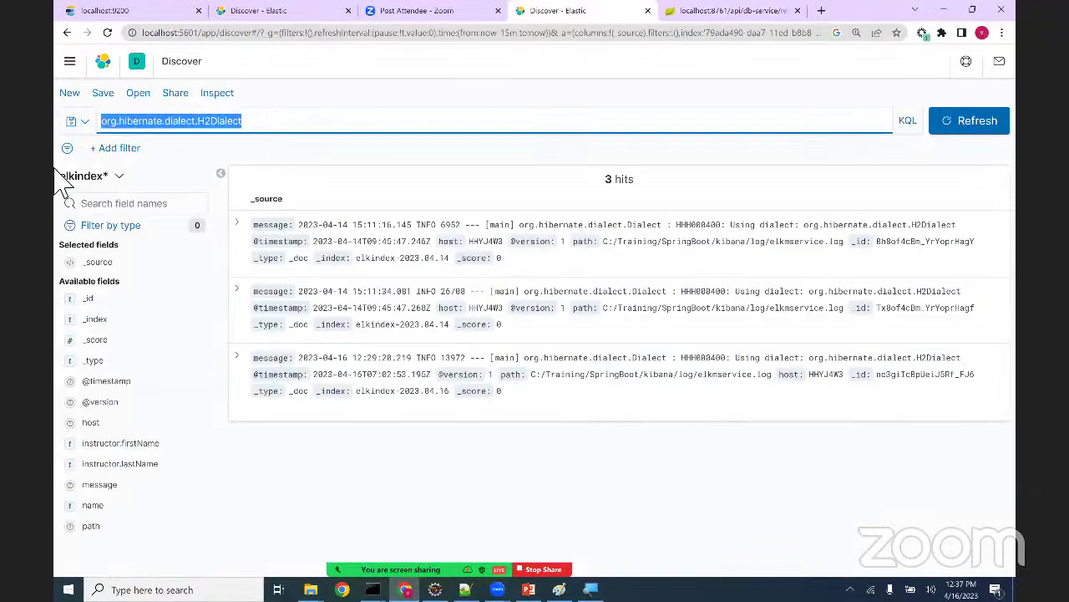
{"action": "type", "text": "nareshit"}
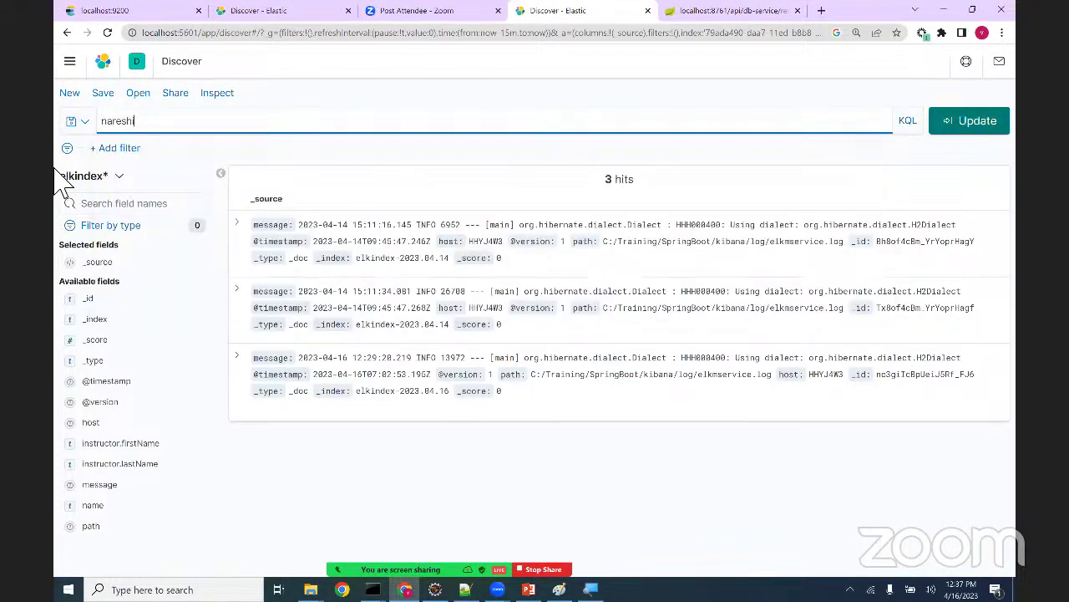
{"action": "key", "text": "Return"}
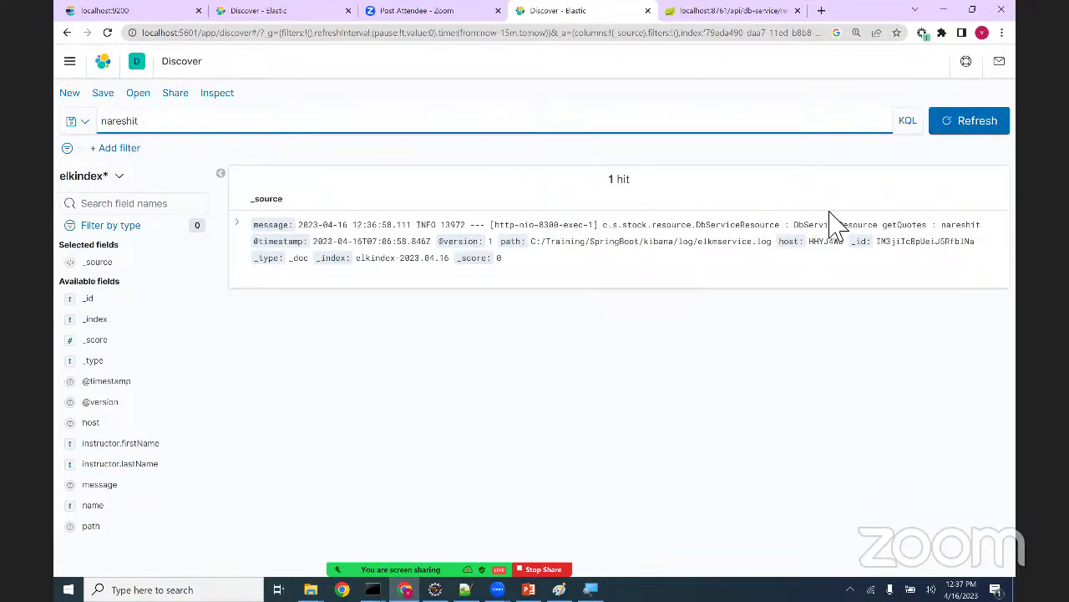
{"action": "left_click_drag", "start_coordinate": [795, 225], "coordinate": [980, 228]}
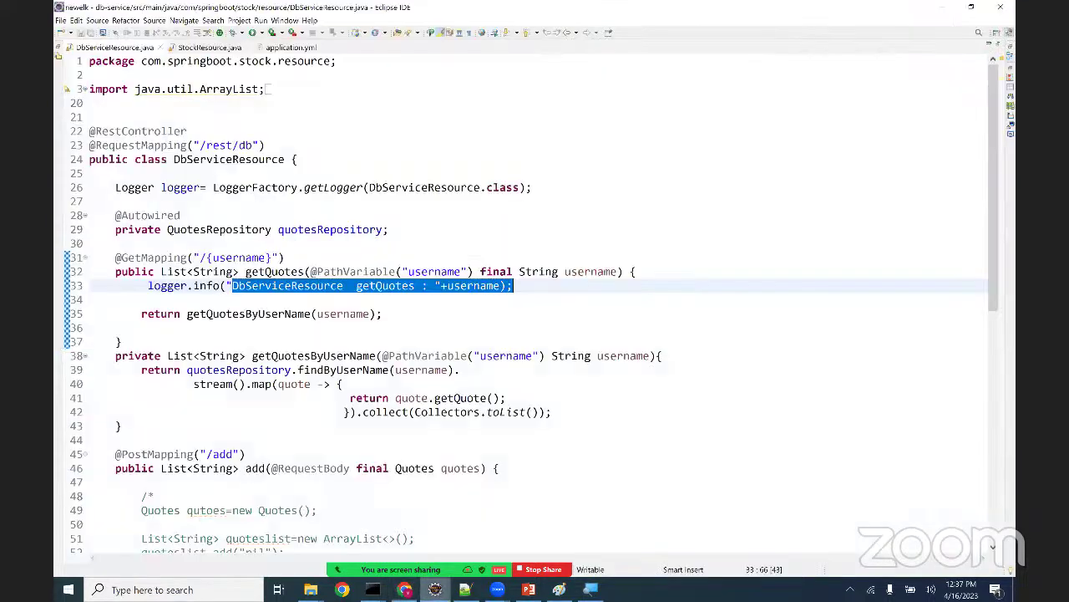
{"action": "left_click_drag", "start_coordinate": [242, 286], "coordinate": [512, 301]}
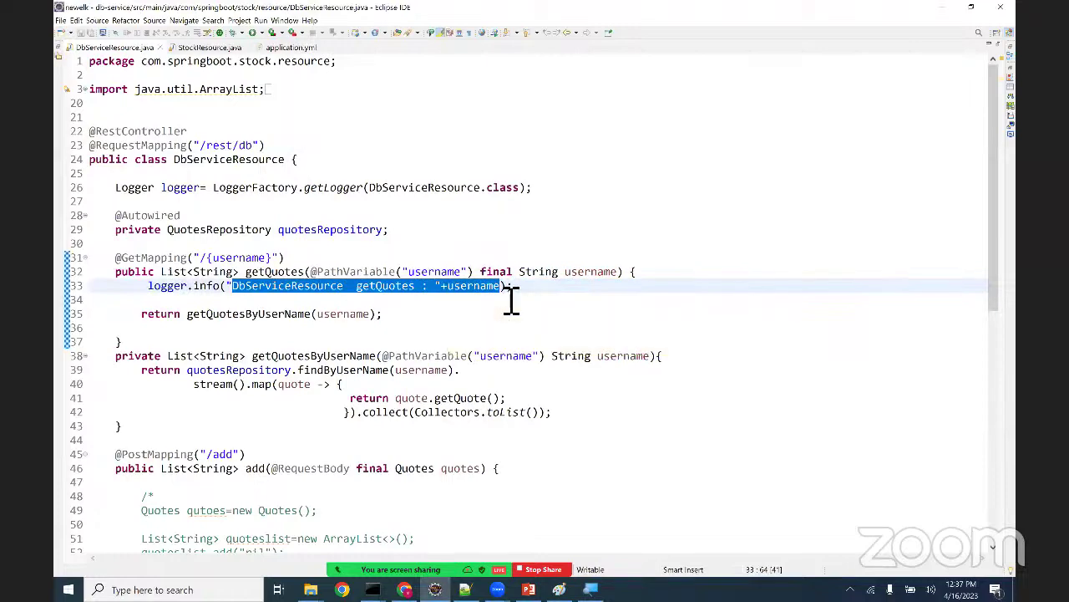
- Recheck the nareshit document's message in Discover against the getQuotes logger.info statement in DbServiceResource.java
{"action": "key", "text": "alt+Tab"}
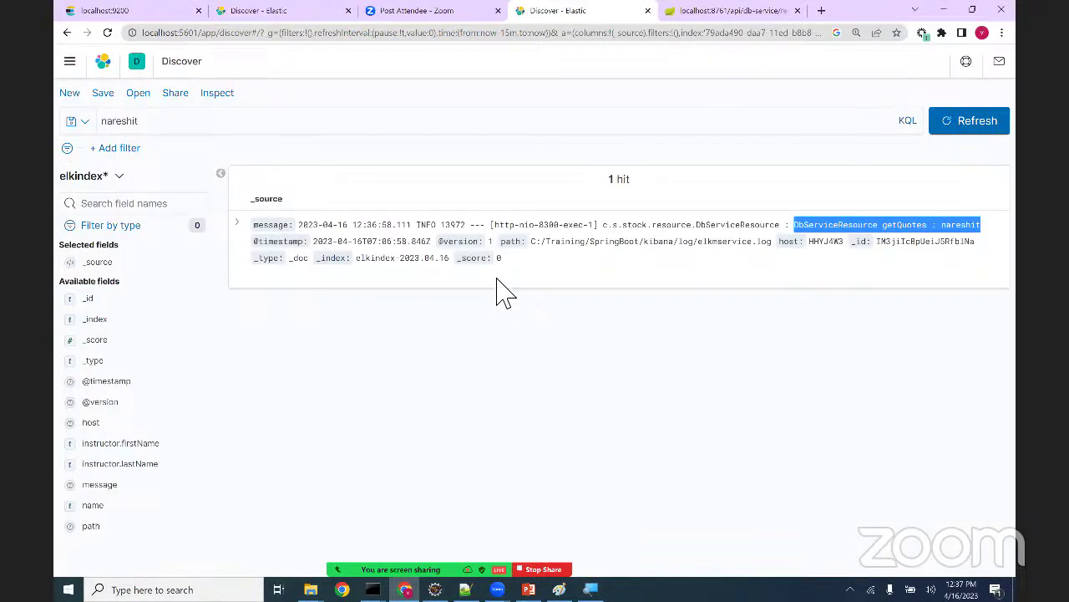
{"action": "key", "text": "alt+Tab"}
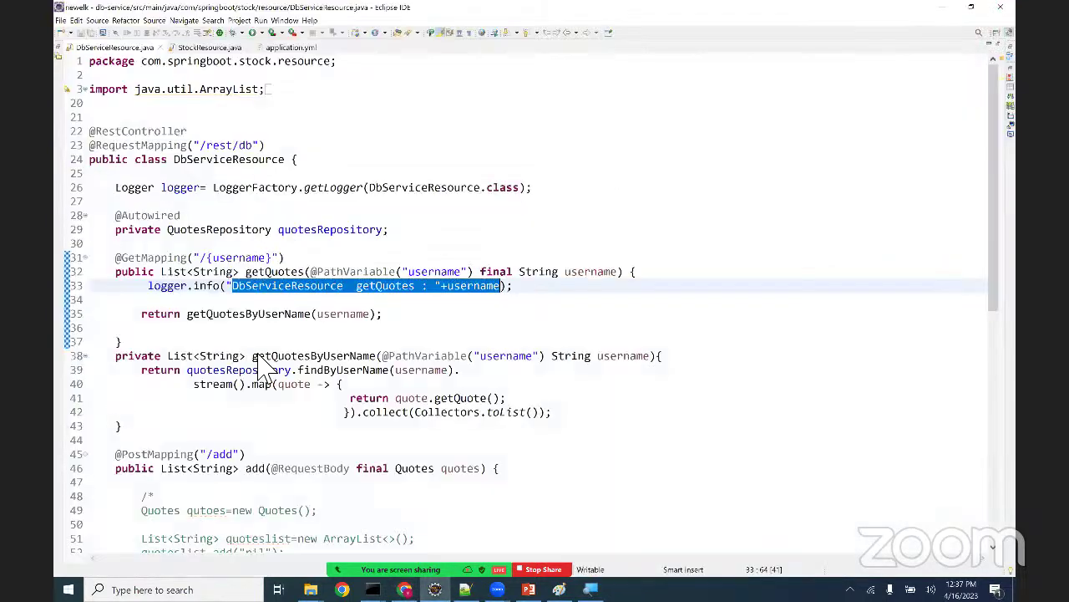
{"action": "key", "text": "alt+Tab"}
{"action": "left_click", "coordinate": [156, 140]}
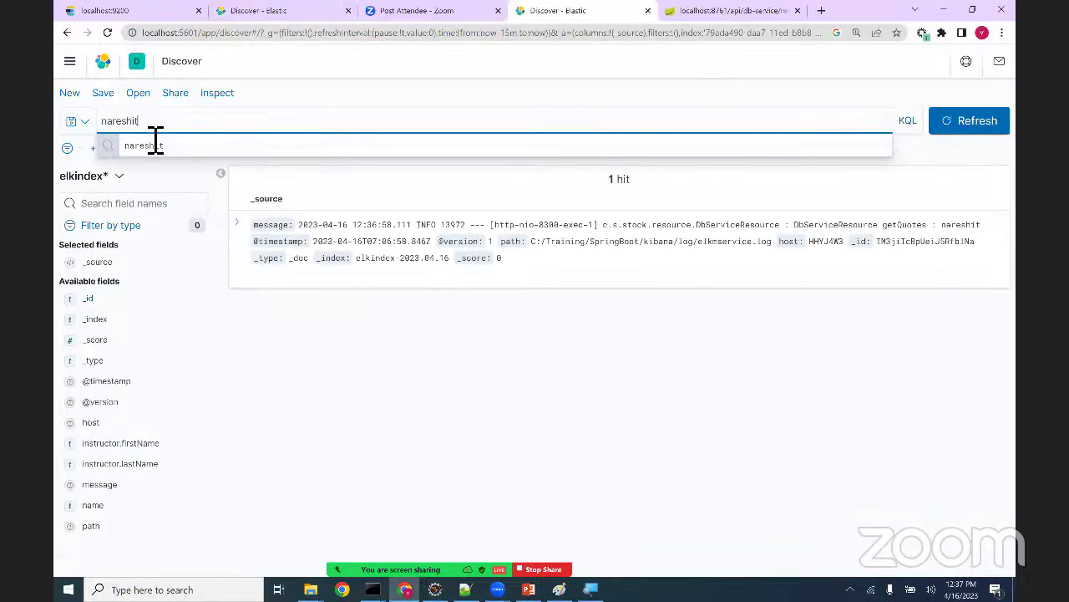
- Open a new browser tab, then in Eclipse highlight the "STock-Service Request" text in StockResource.java's getStock logger.info statement
{"action": "left_click", "coordinate": [823, 11]}
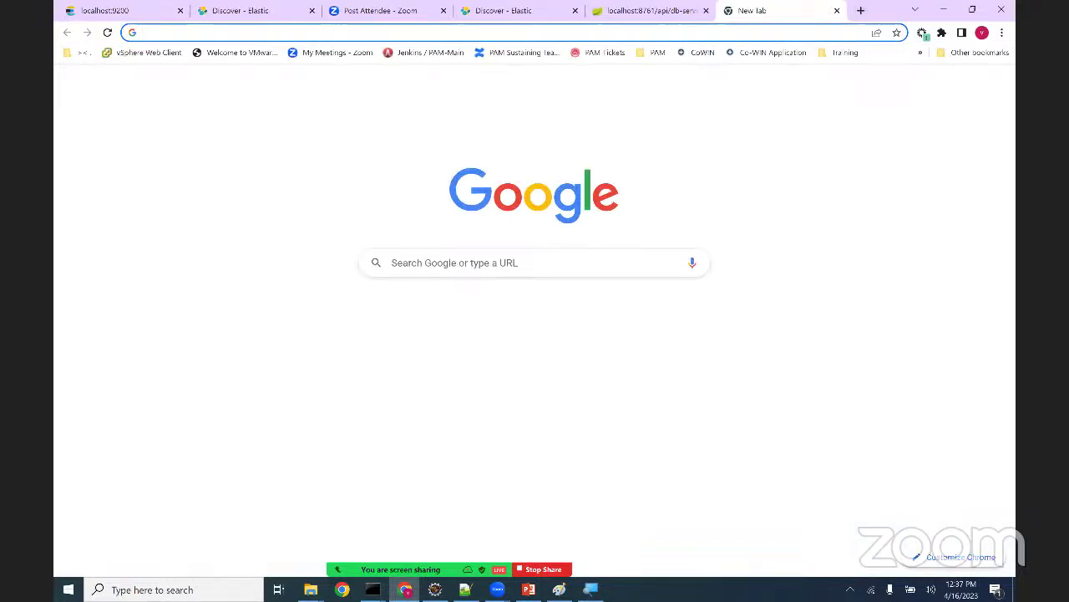
{"action": "key", "text": "alt+Tab"}
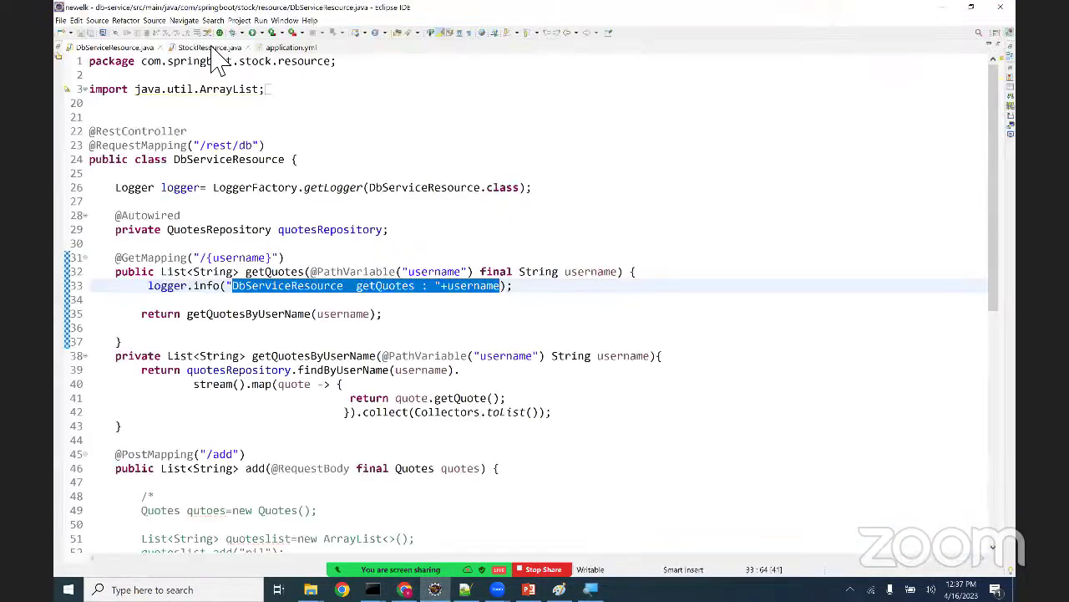
{"action": "key", "text": "ctrl+Page_Down"}
{"action": "left_click", "coordinate": [283, 259]}
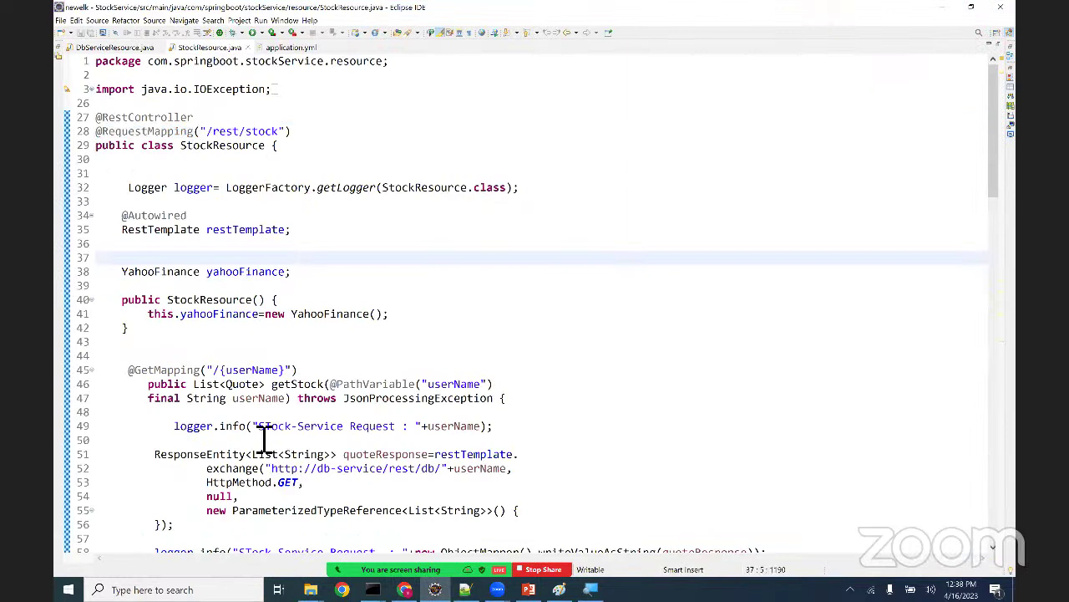
{"action": "left_click_drag", "start_coordinate": [259, 428], "coordinate": [409, 434]}
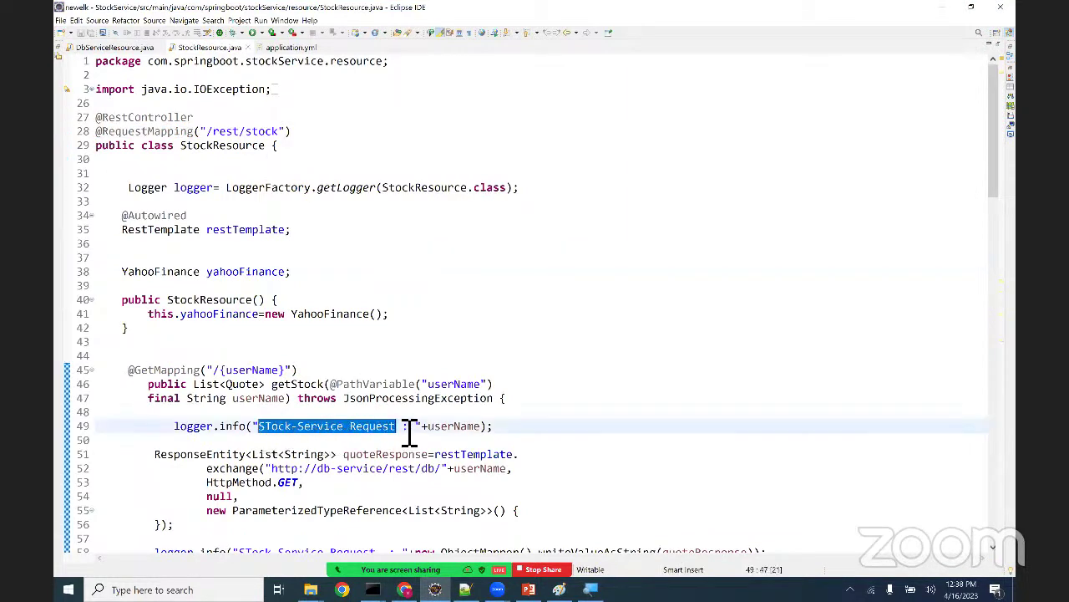
- Return to Chrome and load localhost:8761/api/stock-service/rest/stock/nareshit in the new tab to call the stock-service
{"action": "key", "text": "alt+Tab"}
{"action": "key", "text": "Down"}
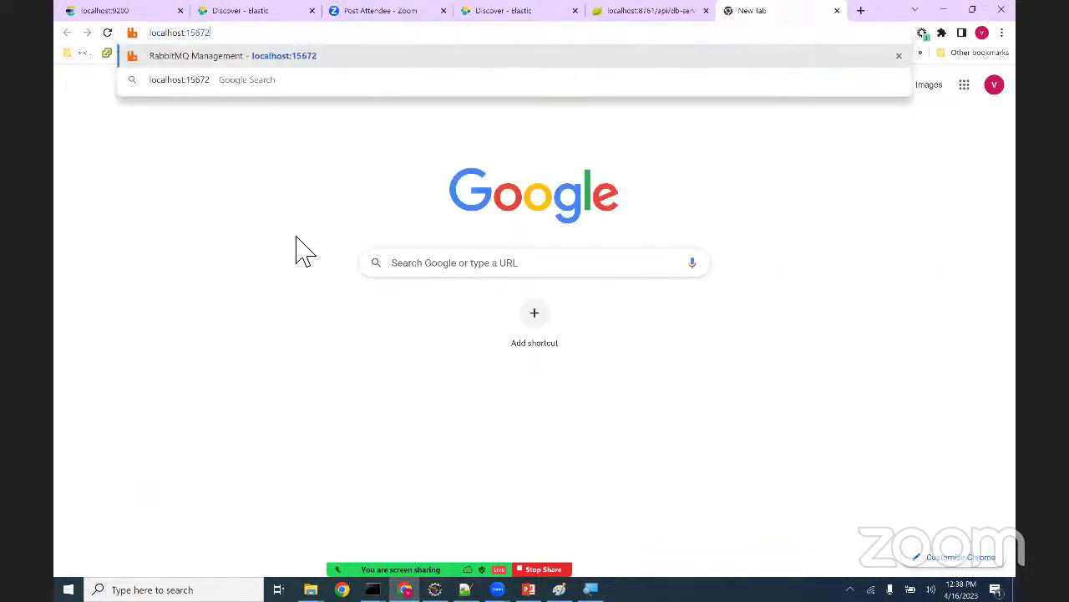
{"action": "key", "text": "BackSpace"}
{"action": "key", "text": "BackSpace"}
{"action": "key", "text": "BackSpace"}
{"action": "key", "text": "BackSpace"}
{"action": "key", "text": "BackSpace"}
{"action": "key", "text": "BackSpace"}
{"action": "type", "text": ":87"}
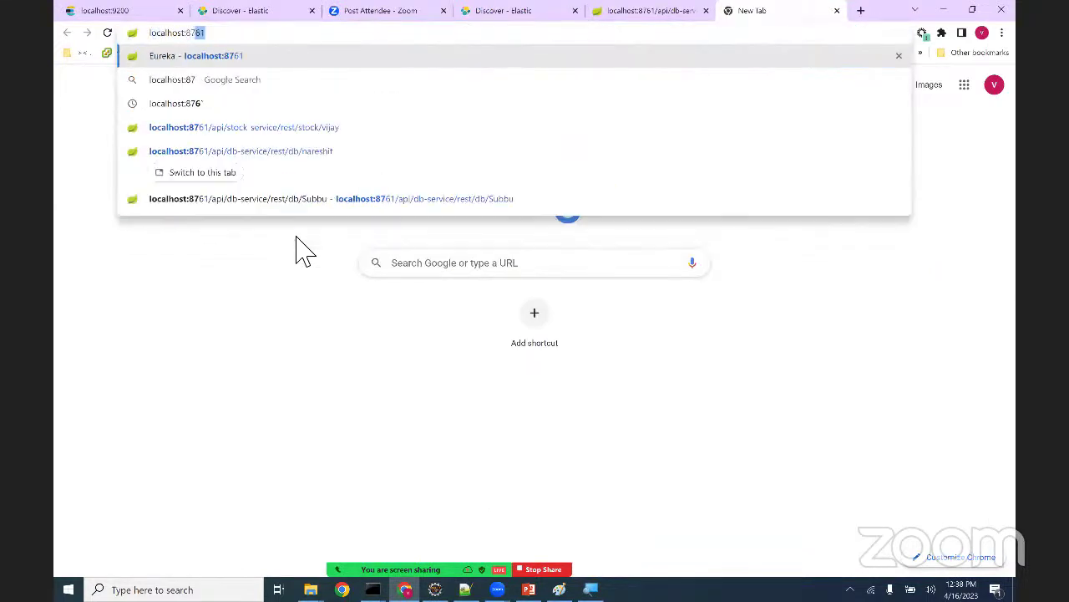
{"action": "key", "text": "Down"}
{"action": "key", "text": "Down"}
{"action": "key", "text": "Down"}
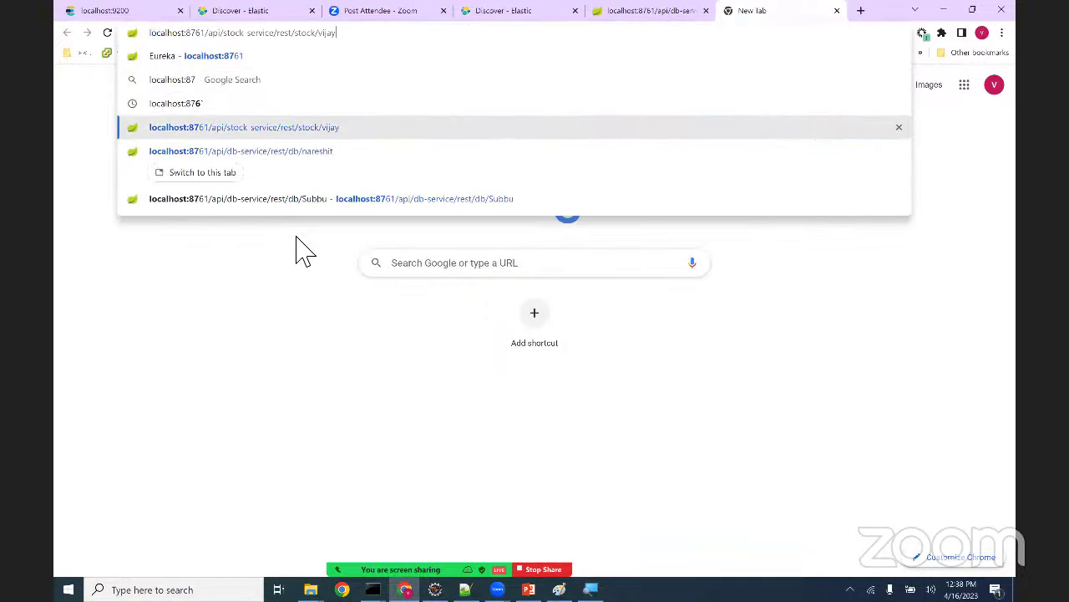
{"action": "key", "text": "BackSpace"}
{"action": "key", "text": "BackSpace"}
{"action": "key", "text": "BackSpace"}
{"action": "key", "text": "BackSpace"}
{"action": "key", "text": "BackSpace"}
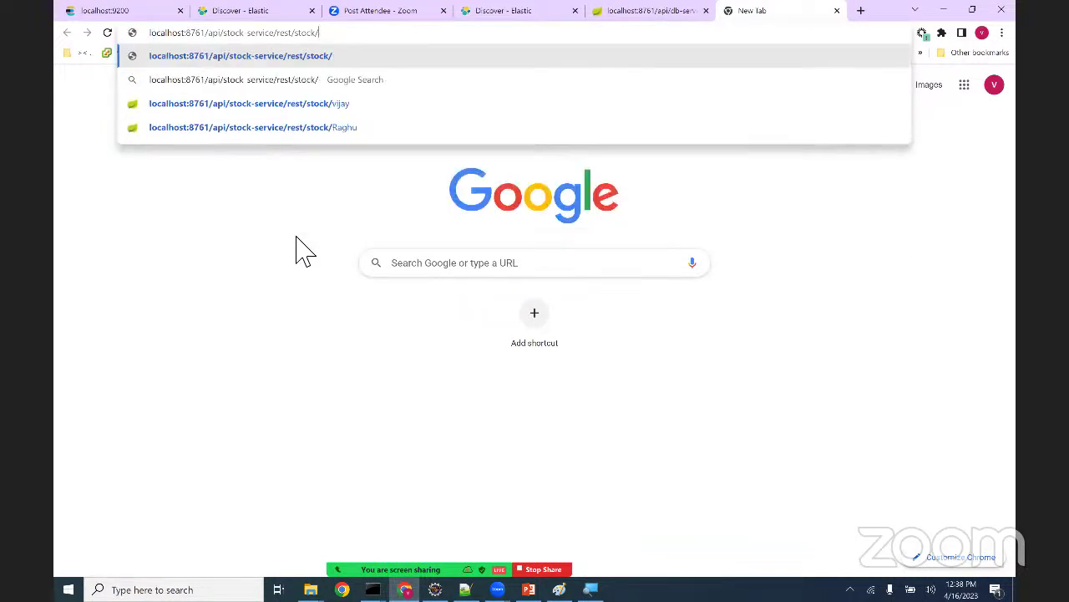
{"action": "type", "text": "nareshit"}
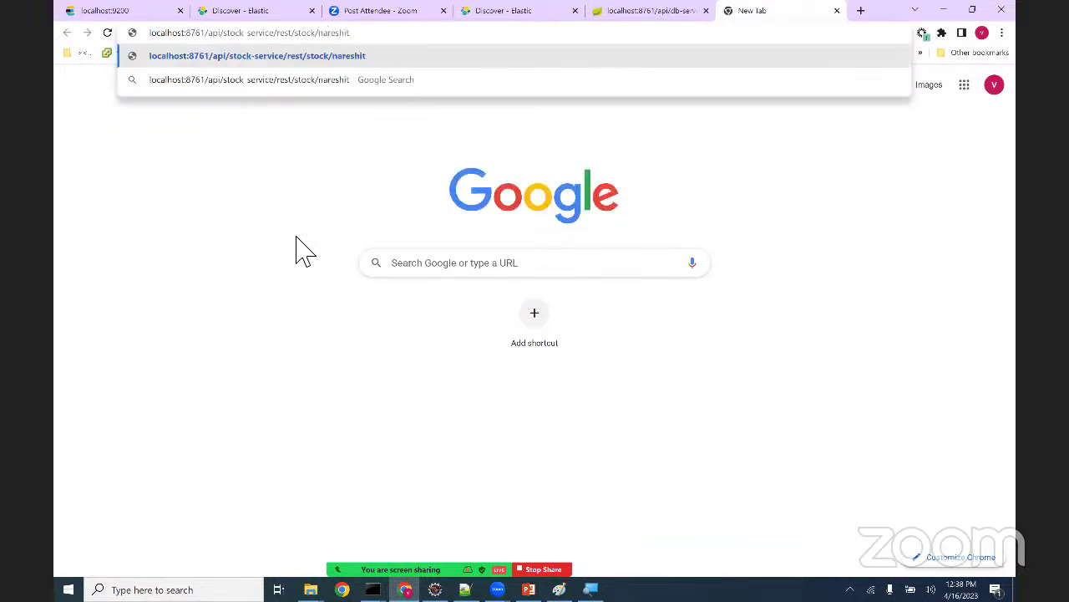
{"action": "key", "text": "Return"}
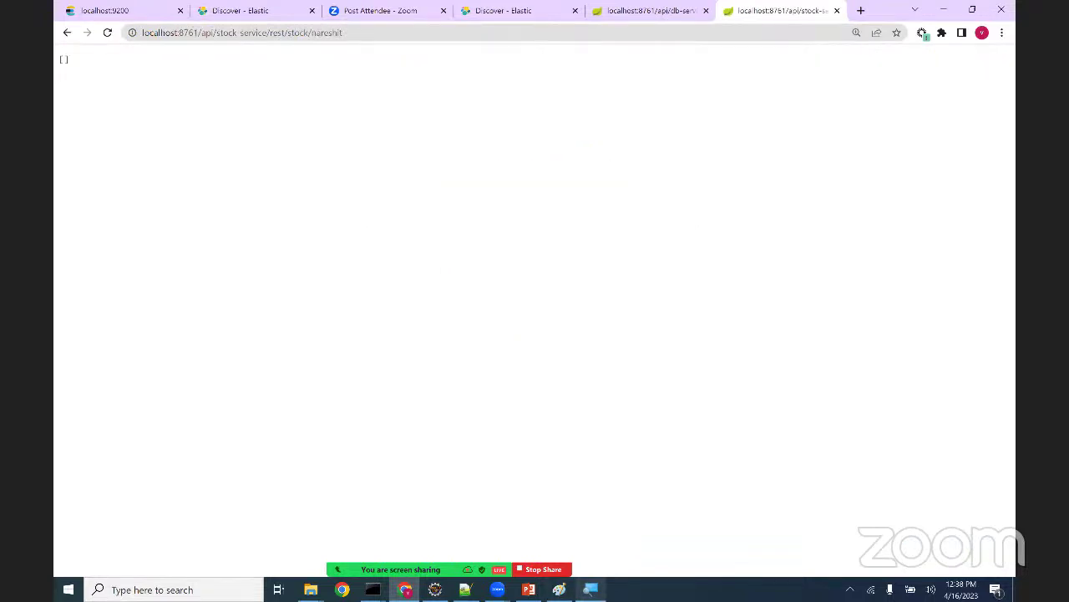
- Switch to the Logstash console, let its output continue, and highlight the "STock-Service Request" message logged by StockResource
{"action": "left_click", "coordinate": [591, 589]}
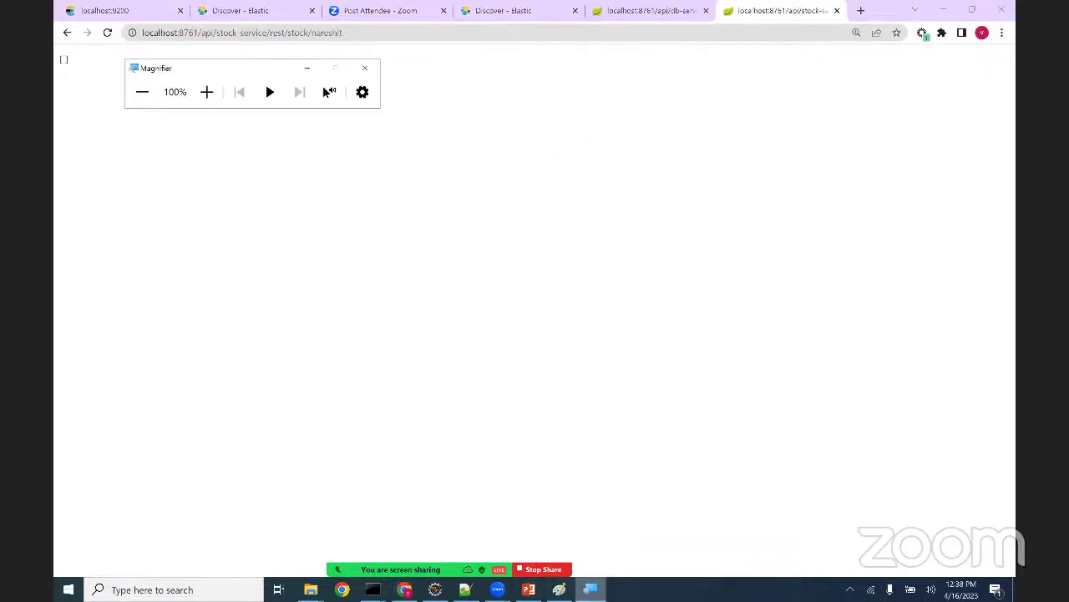
{"action": "left_click", "coordinate": [373, 589]}
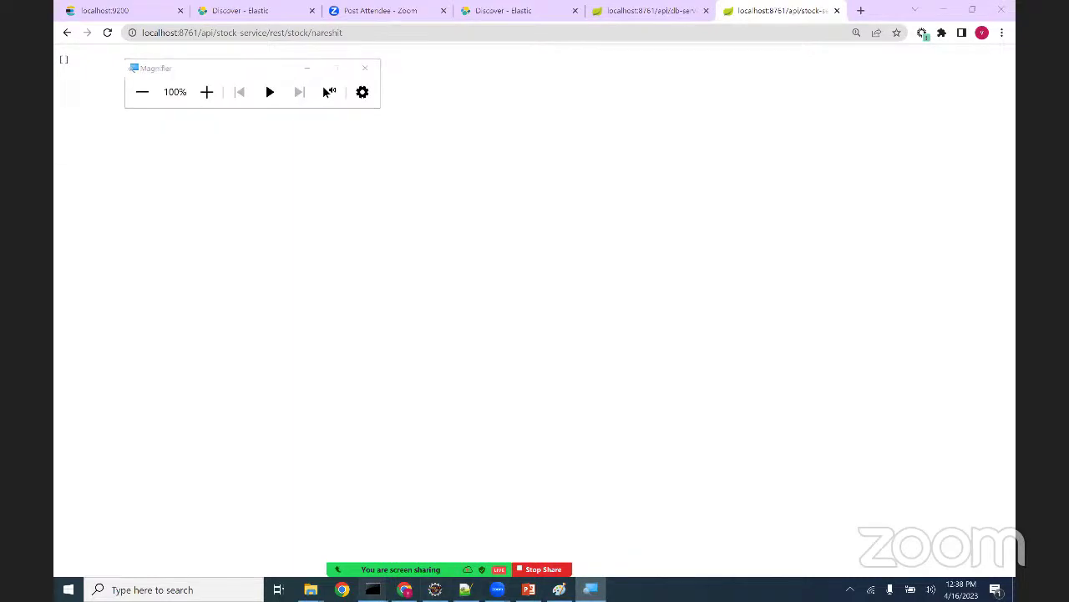
{"action": "left_click", "coordinate": [801, 548]}
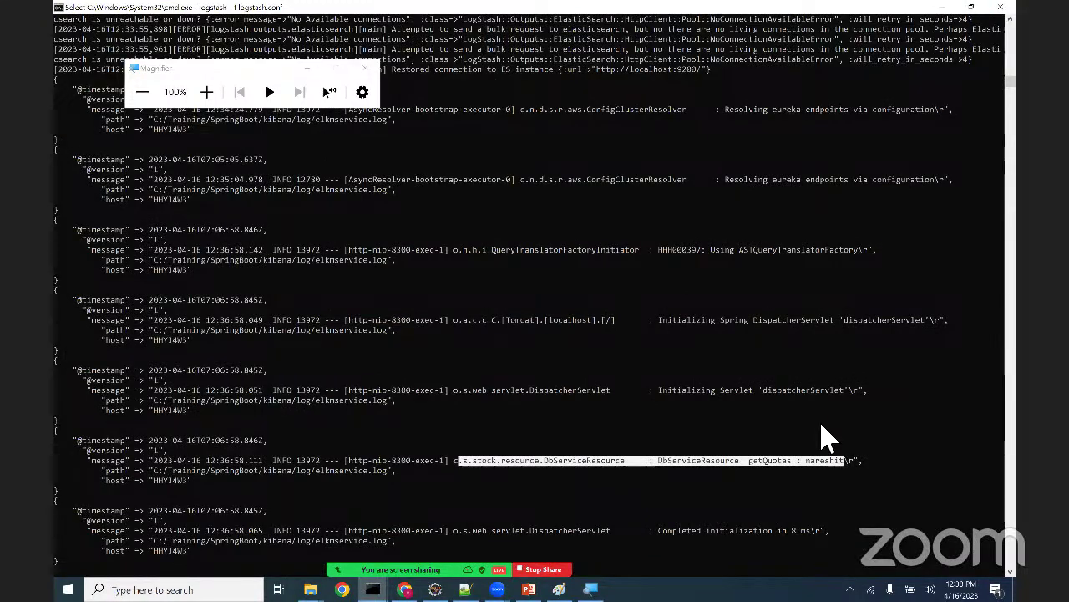
{"action": "key", "text": "Return"}
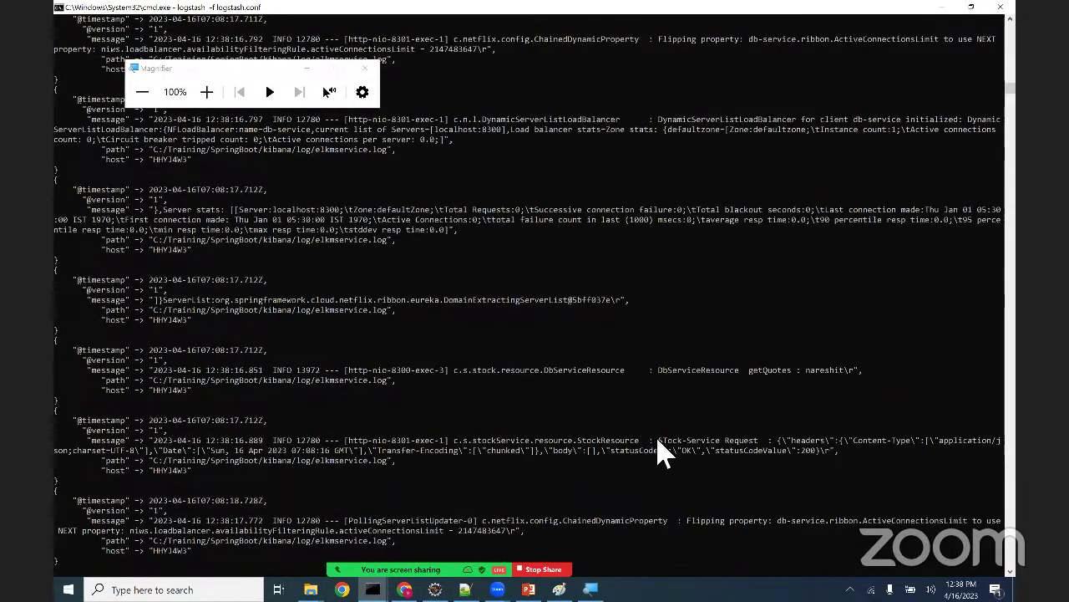
{"action": "left_click_drag", "start_coordinate": [672, 447], "coordinate": [752, 444]}
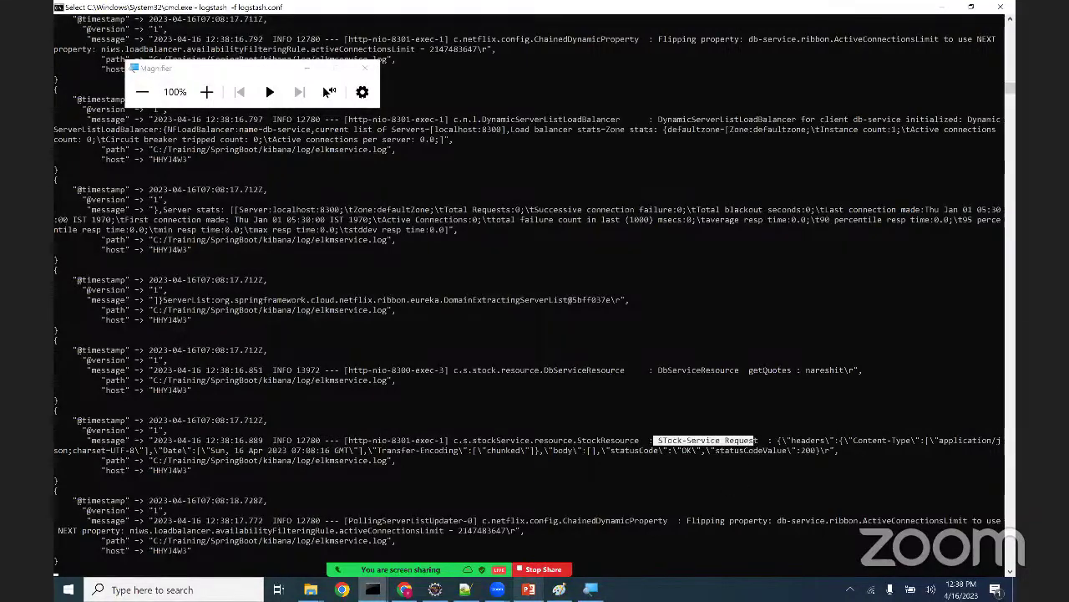
- Return to Discover in Chrome, rerun the nareshit search on elkindex*, and highlight the "STock-Service Request : nareshit" message
{"action": "key", "text": "alt+Tab"}
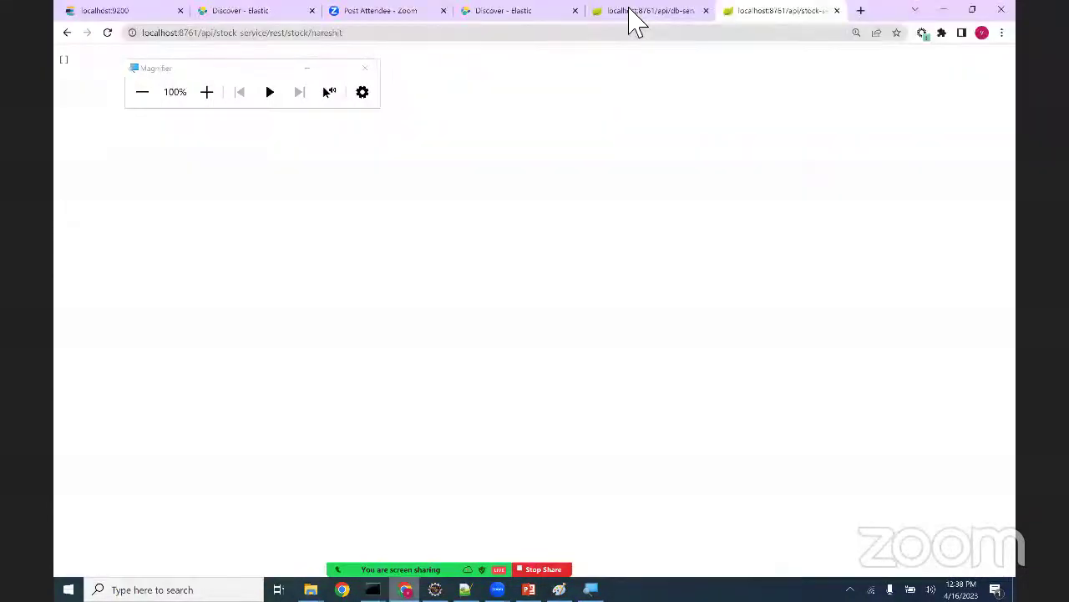
{"action": "left_click", "coordinate": [508, 15]}
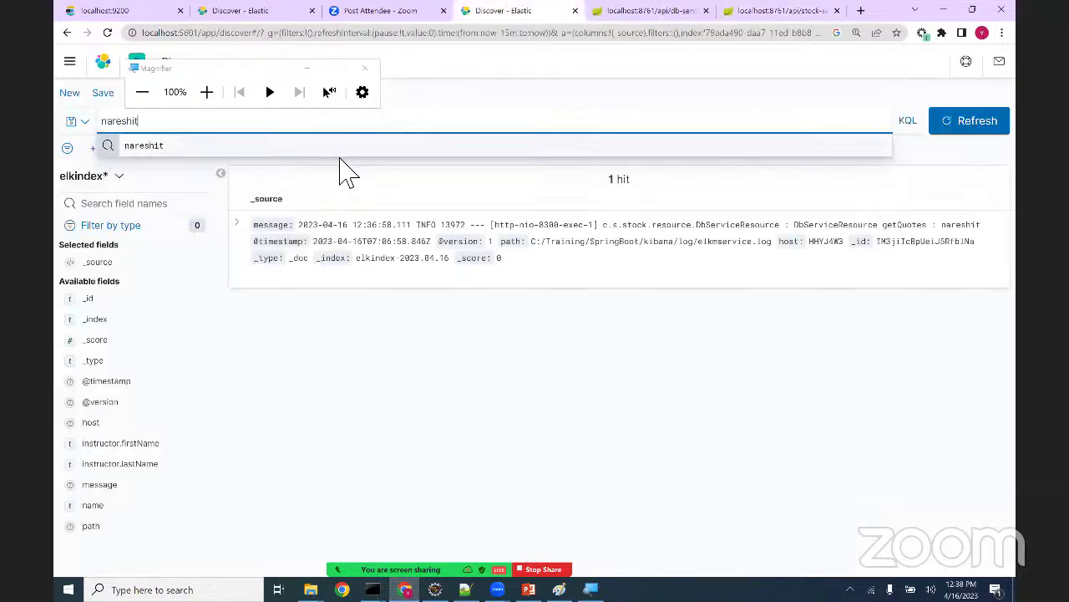
{"action": "left_click", "coordinate": [367, 68]}
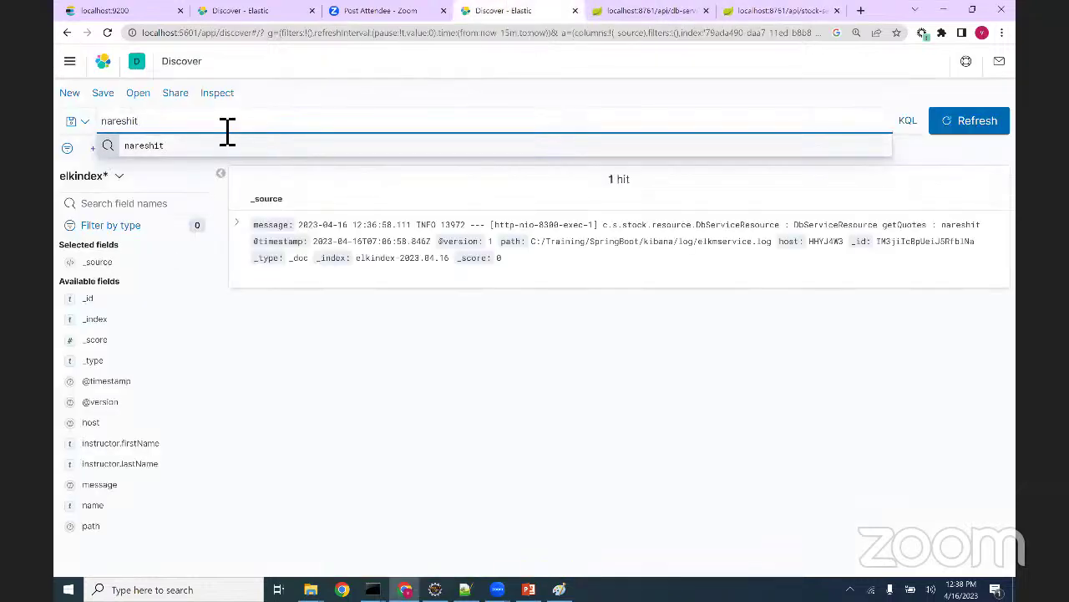
{"action": "type", "text": "\\"}
{"action": "key", "text": "Return"}
{"action": "left_click", "coordinate": [228, 130]}
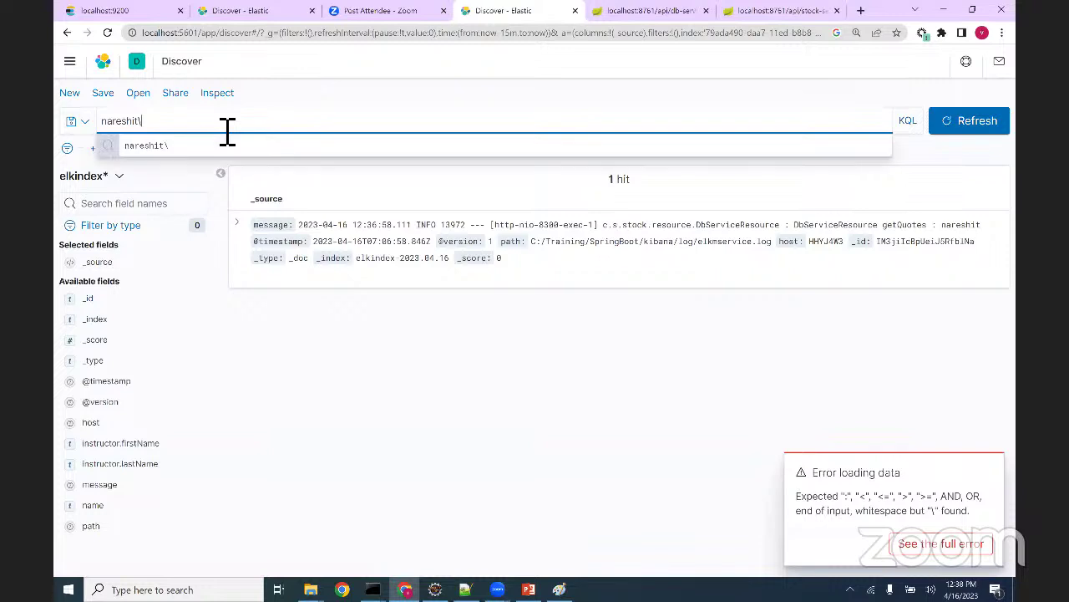
{"action": "key", "text": "BackSpace"}
{"action": "key", "text": "Return"}
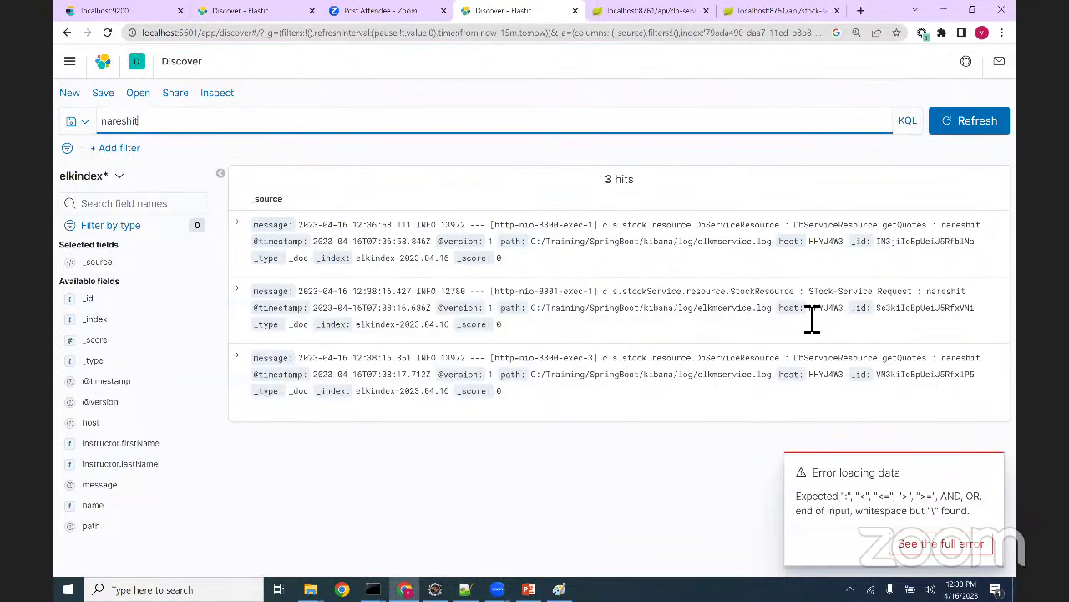
{"action": "left_click_drag", "start_coordinate": [808, 292], "coordinate": [984, 311]}
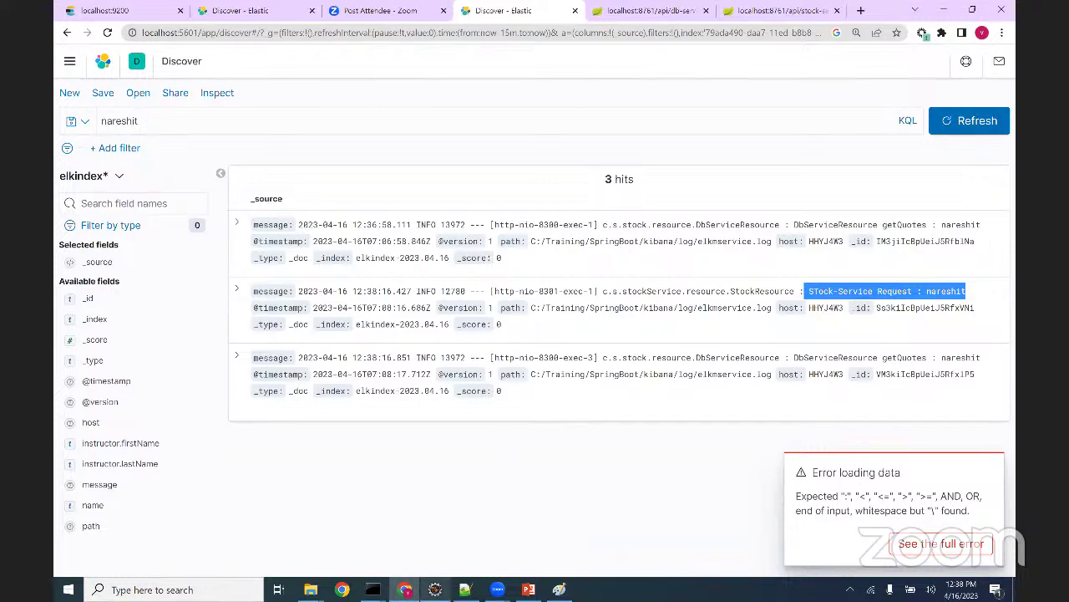
- Switch to Eclipse and highlight the "STock-Service Request" logger.info message with userName in StockResource.java to compare it with the logged event
{"action": "left_click", "coordinate": [436, 589]}
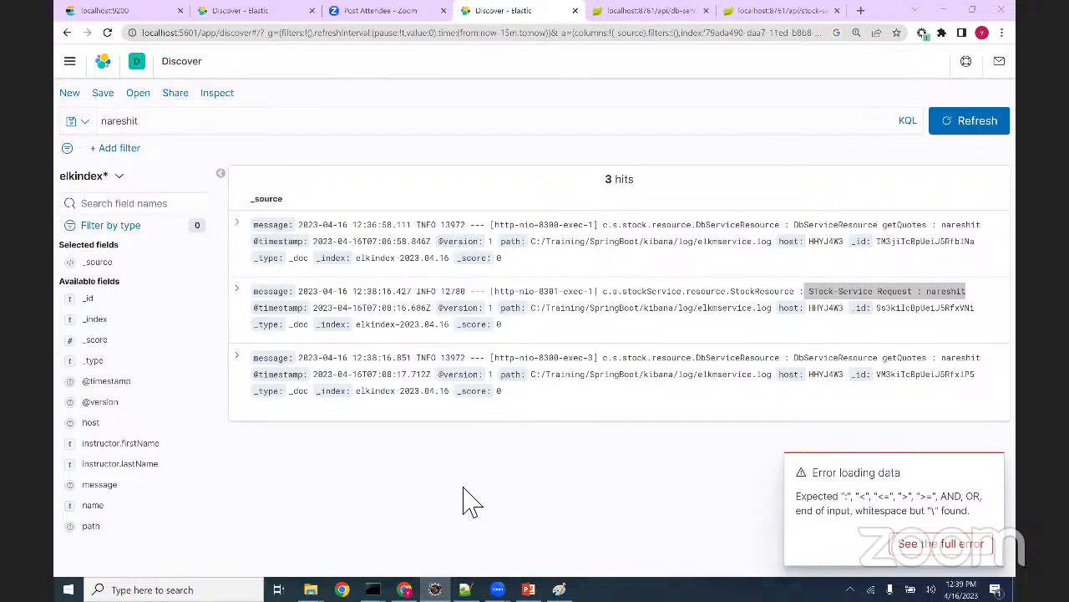
{"action": "left_click", "coordinate": [929, 17]}
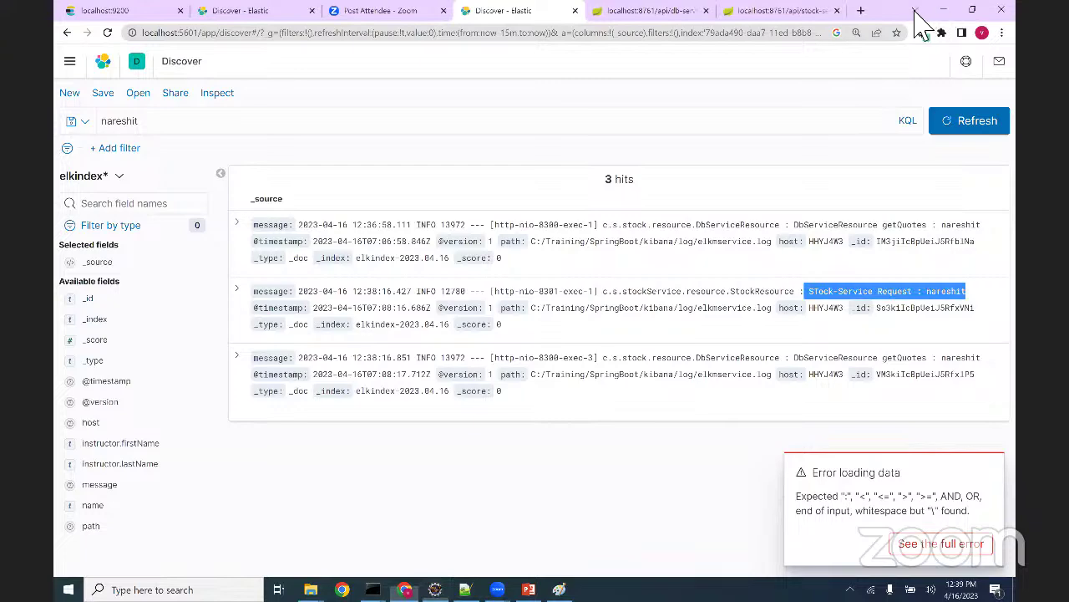
{"action": "left_click", "coordinate": [943, 10]}
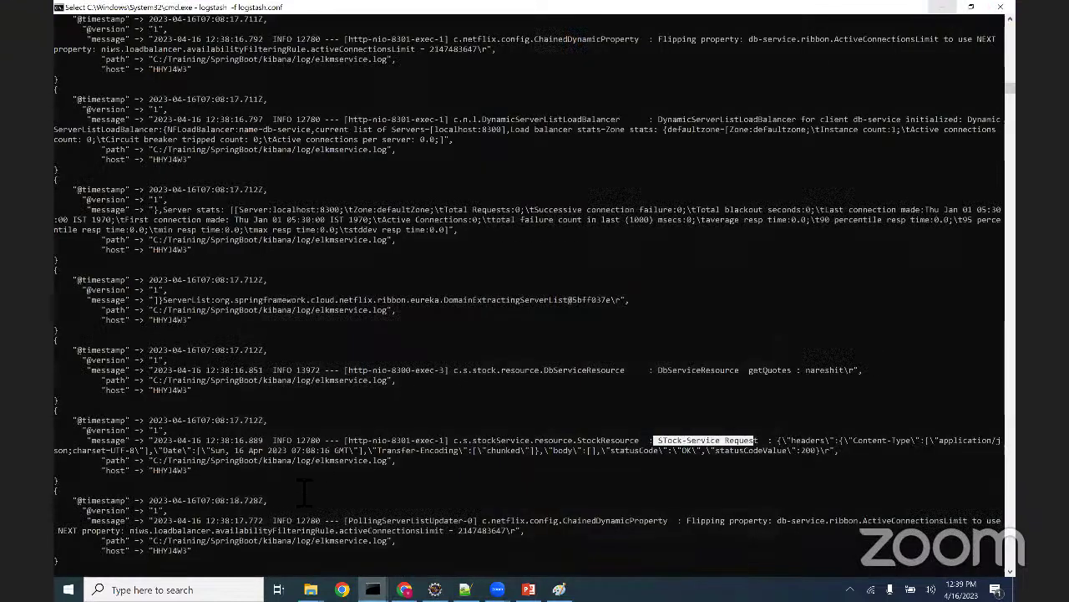
{"action": "key", "text": "alt+Tab"}
{"action": "left_click_drag", "start_coordinate": [259, 426], "coordinate": [490, 454]}
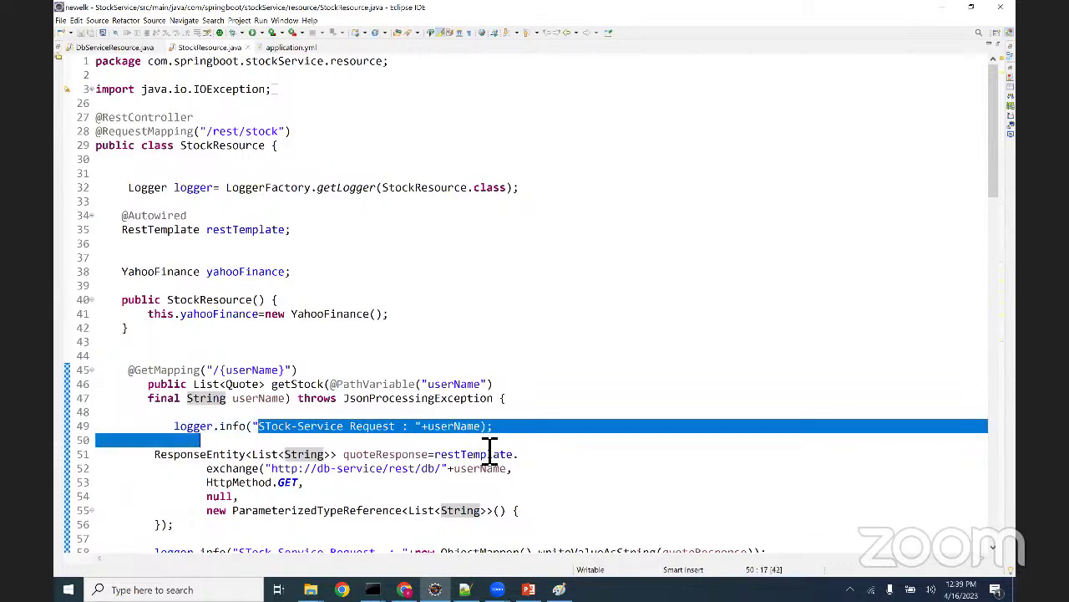
- Return to Chrome and show Wednesday, April 19, 2023 in the Windows calendar
{"action": "key", "text": "alt+Tab"}
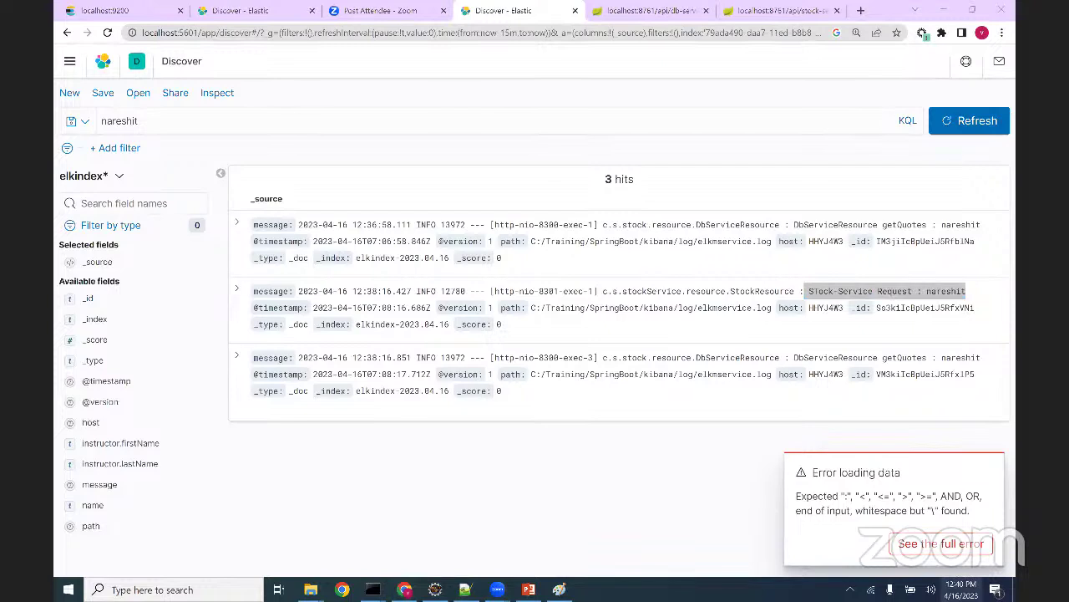
{"action": "left_click", "coordinate": [960, 589]}
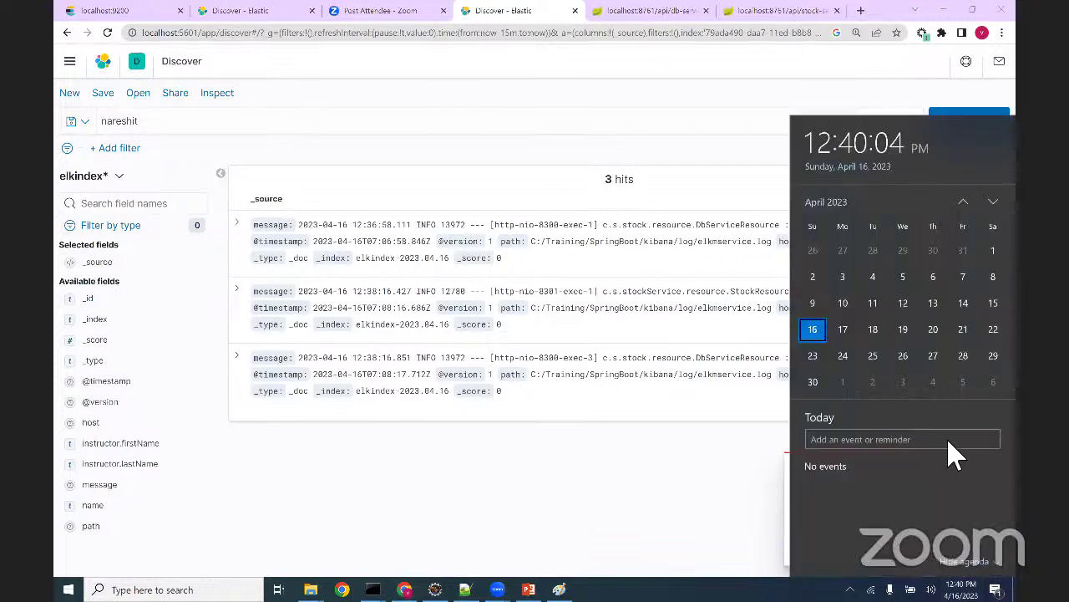
{"action": "left_click", "coordinate": [903, 332]}
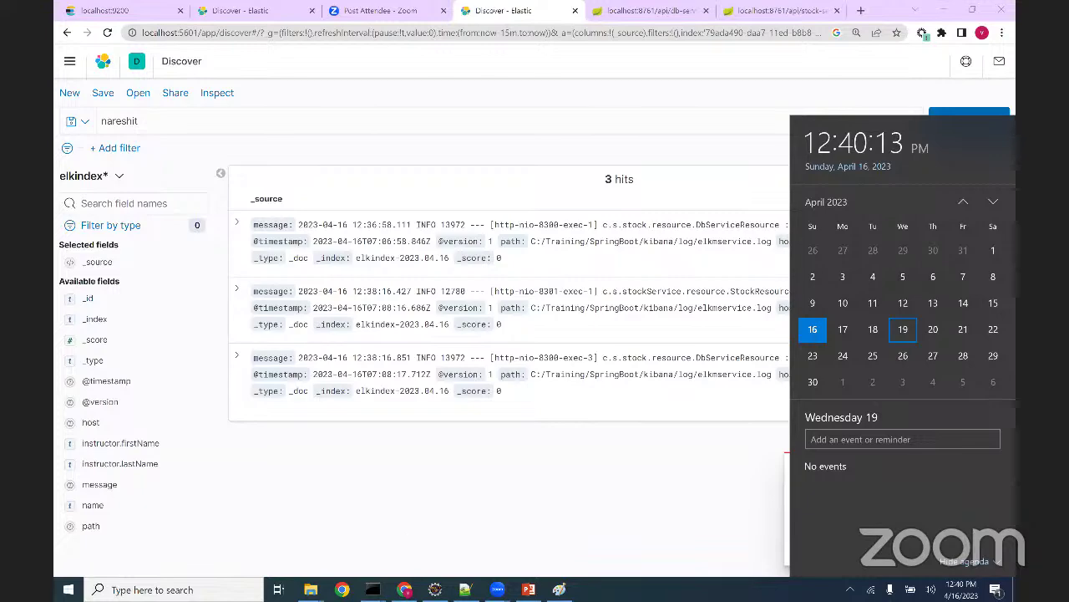
- Switch to Paint and start a green text box about 1447 × 261 px below the Design Pattern line
{"action": "key", "text": "alt+Tab"}
{"action": "left_click", "coordinate": [295, 438]}
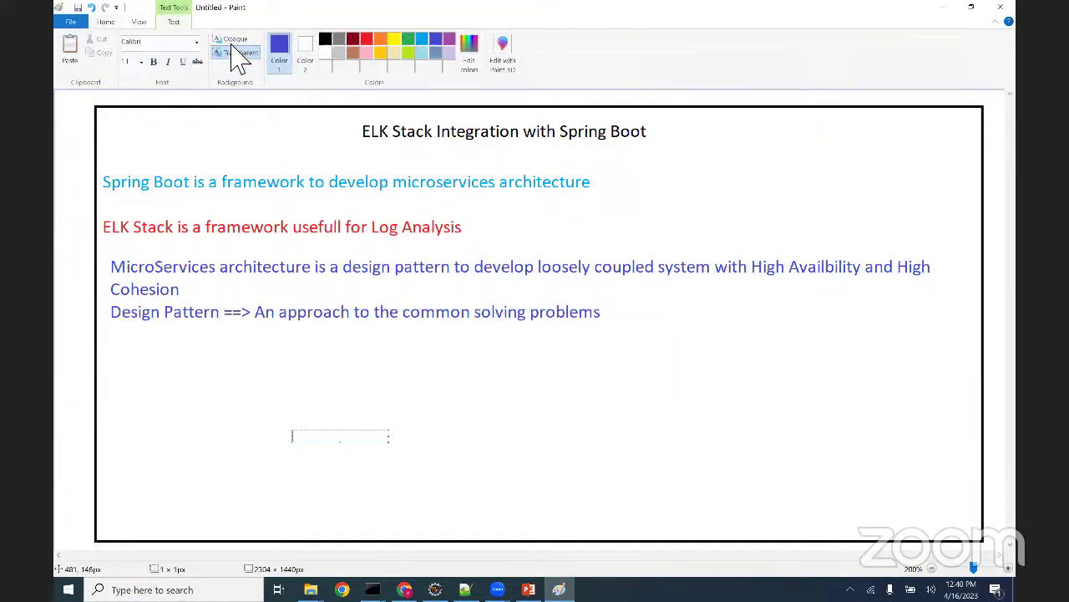
{"action": "left_click", "coordinate": [107, 22]}
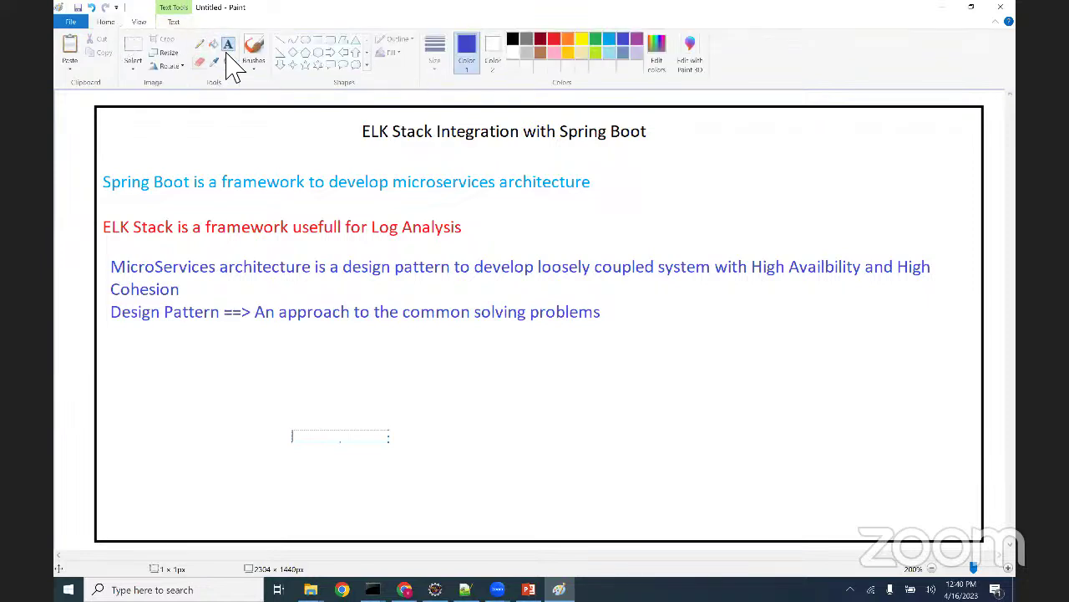
{"action": "left_click_drag", "start_coordinate": [131, 359], "coordinate": [857, 505]}
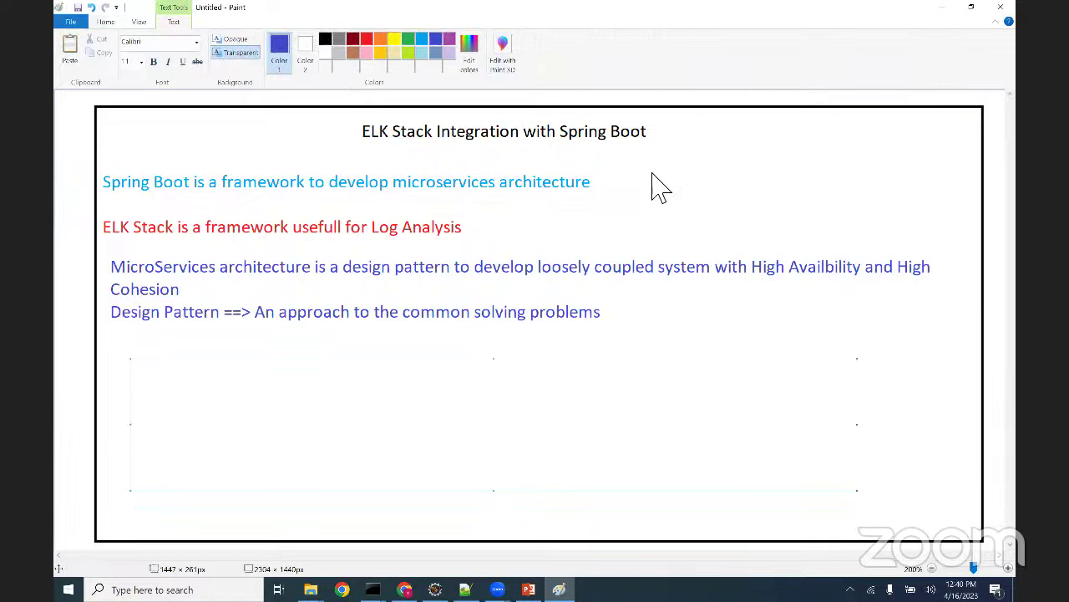
{"action": "left_click", "coordinate": [408, 39]}
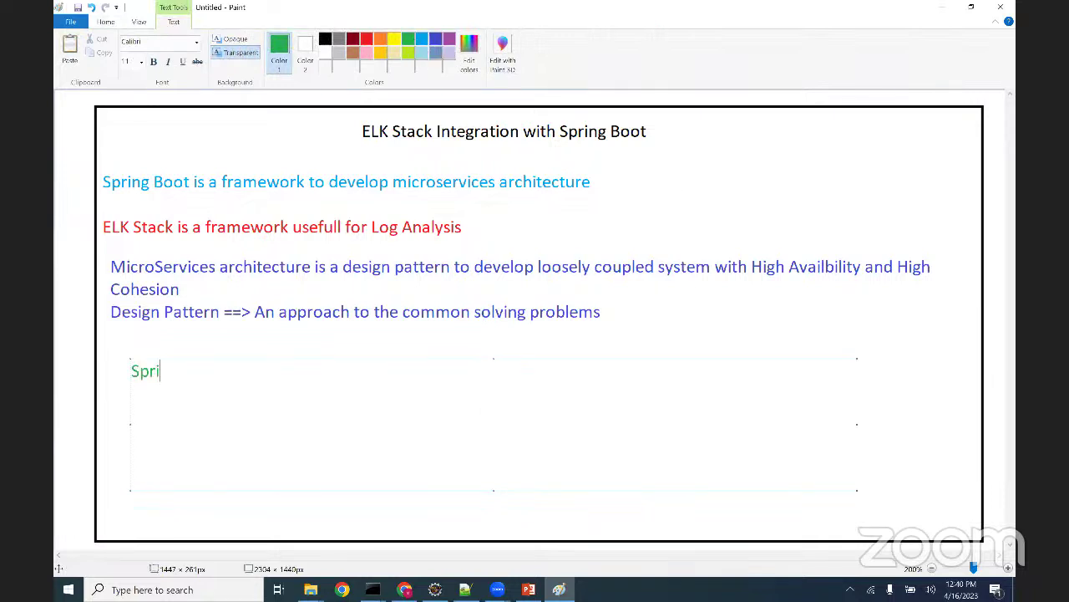